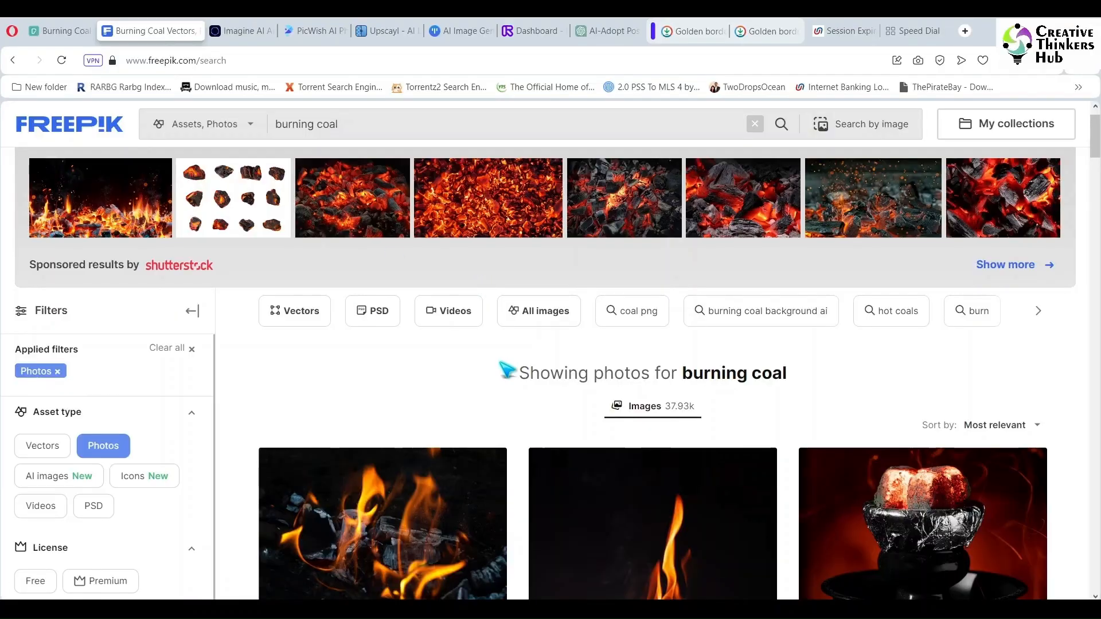
# Step: Download the free photos of the backyard fireplace full of burning embers and of the burnt paper with flames
pyautogui.scroll(-3, 501, 365)
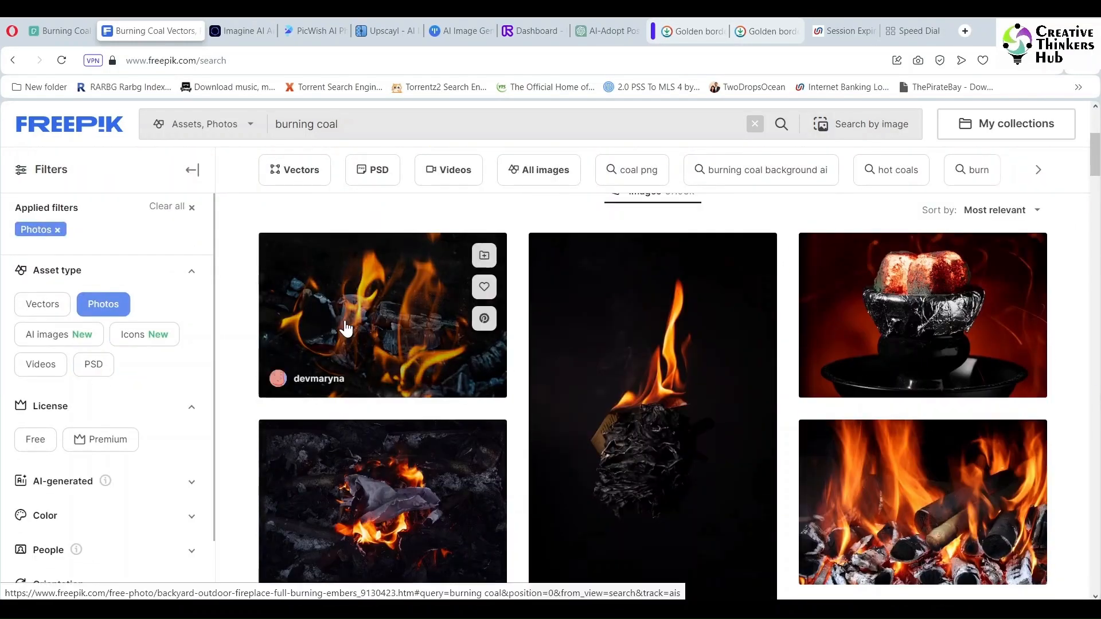
pyautogui.click(388, 326)
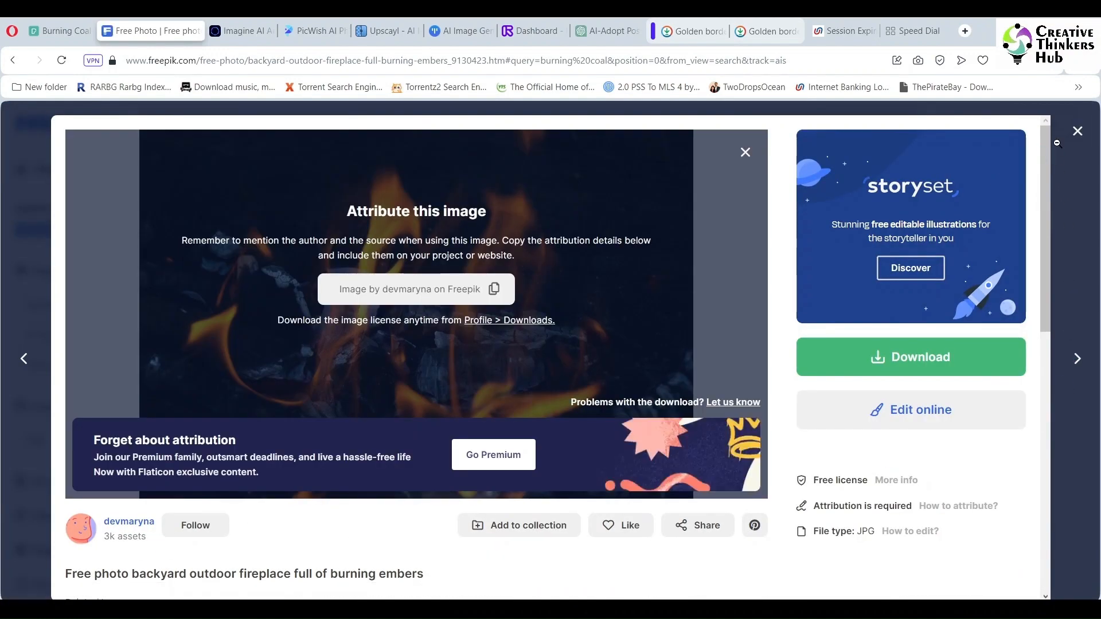
pyautogui.click(1078, 132)
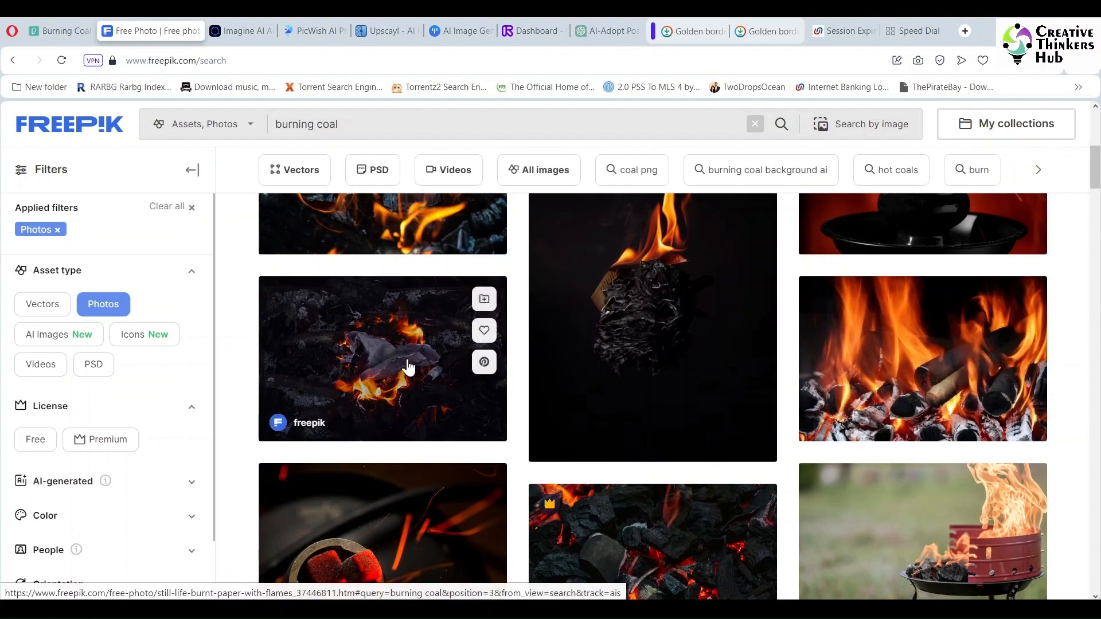
pyautogui.click(409, 367)
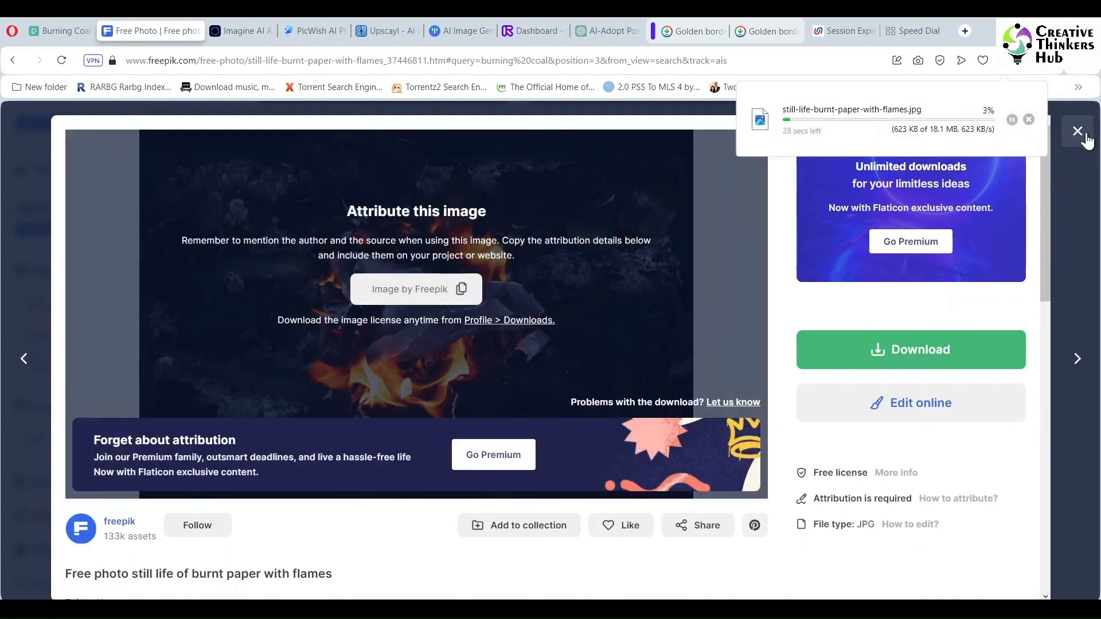
pyautogui.click(1076, 131)
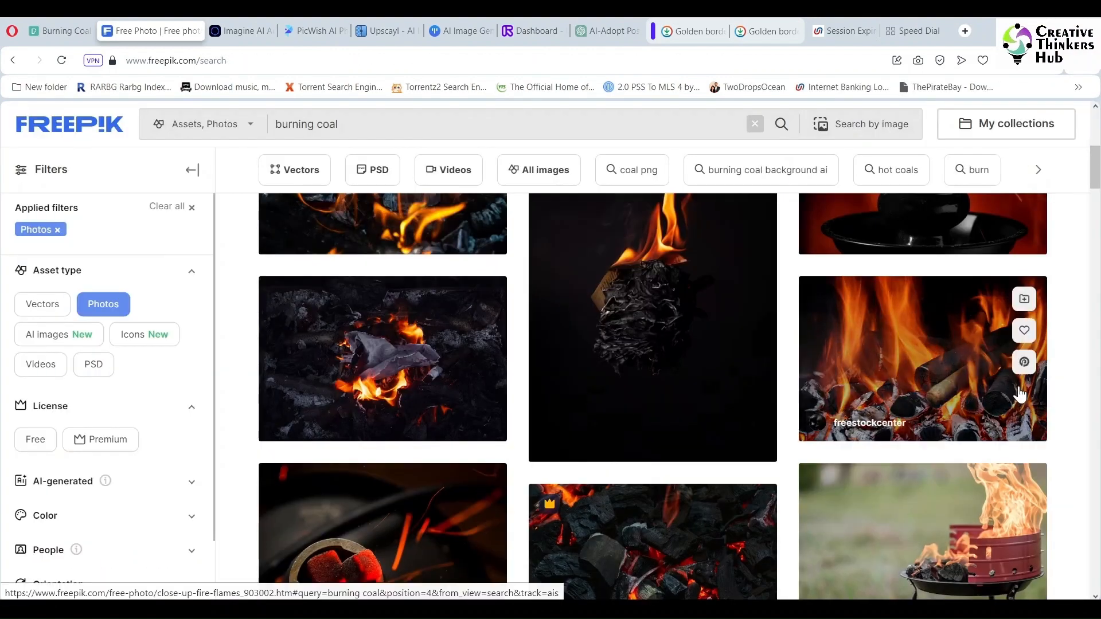
# Step: Download the free high-angle photo of grey coals with glowing red embers, titled as a heated volcano in eruption
pyautogui.scroll(3, 1079, 436)
pyautogui.scroll(-10, 1079, 401)
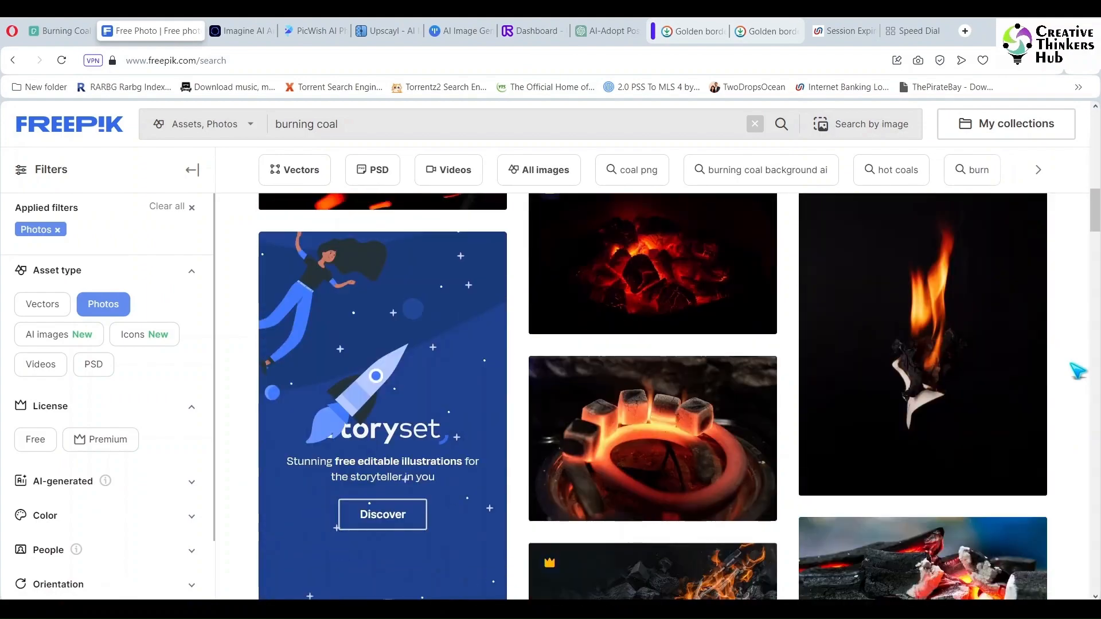
pyautogui.scroll(-10, 1078, 371)
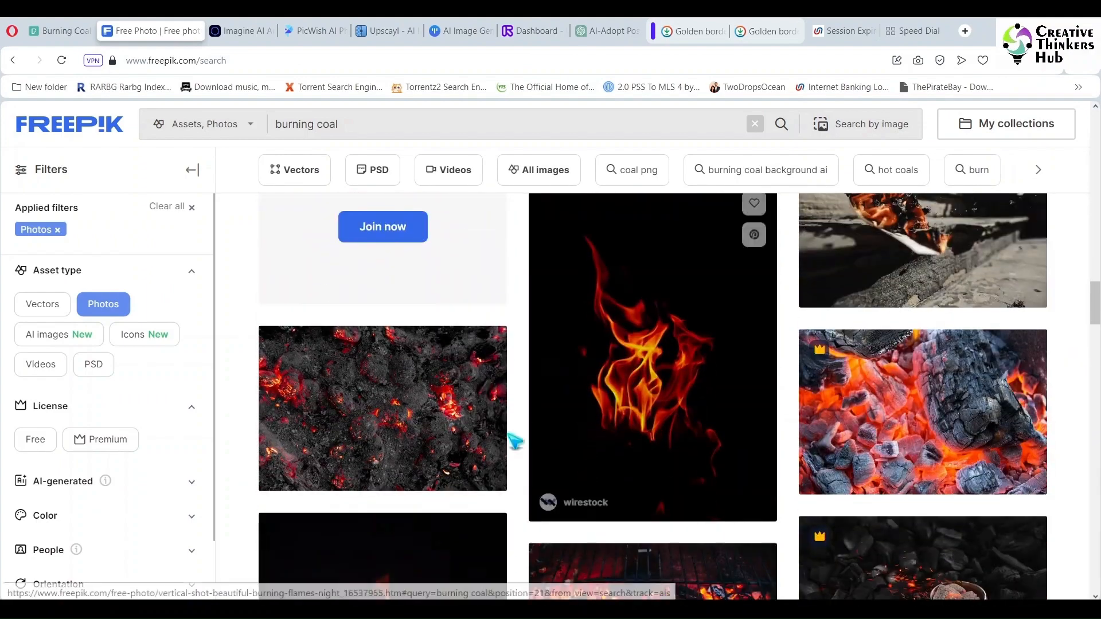
pyautogui.click(462, 422)
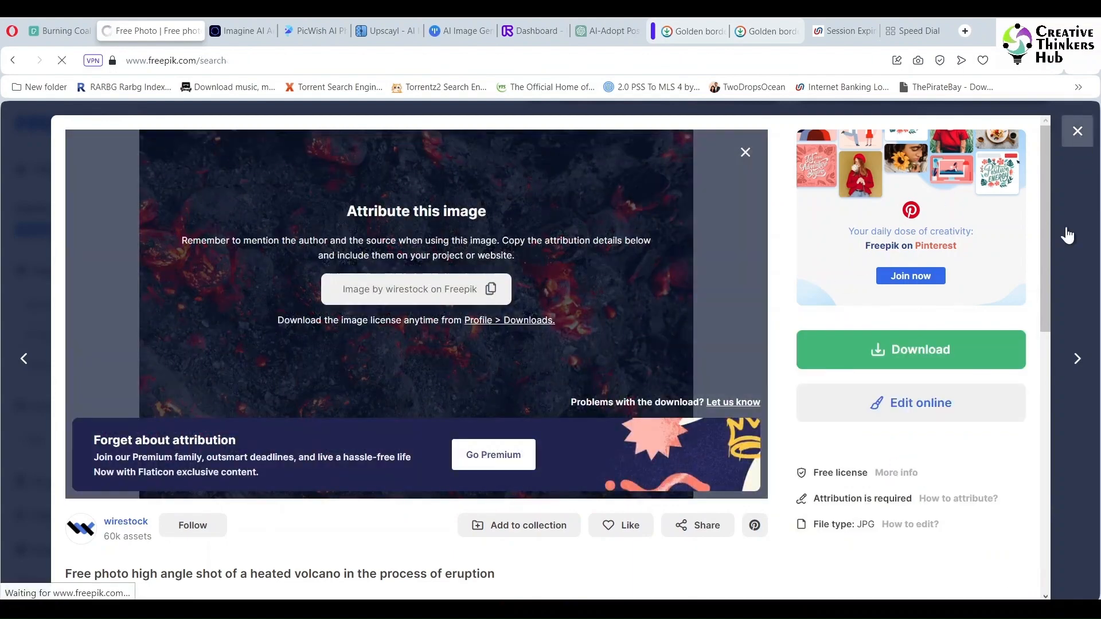
pyautogui.click(1067, 235)
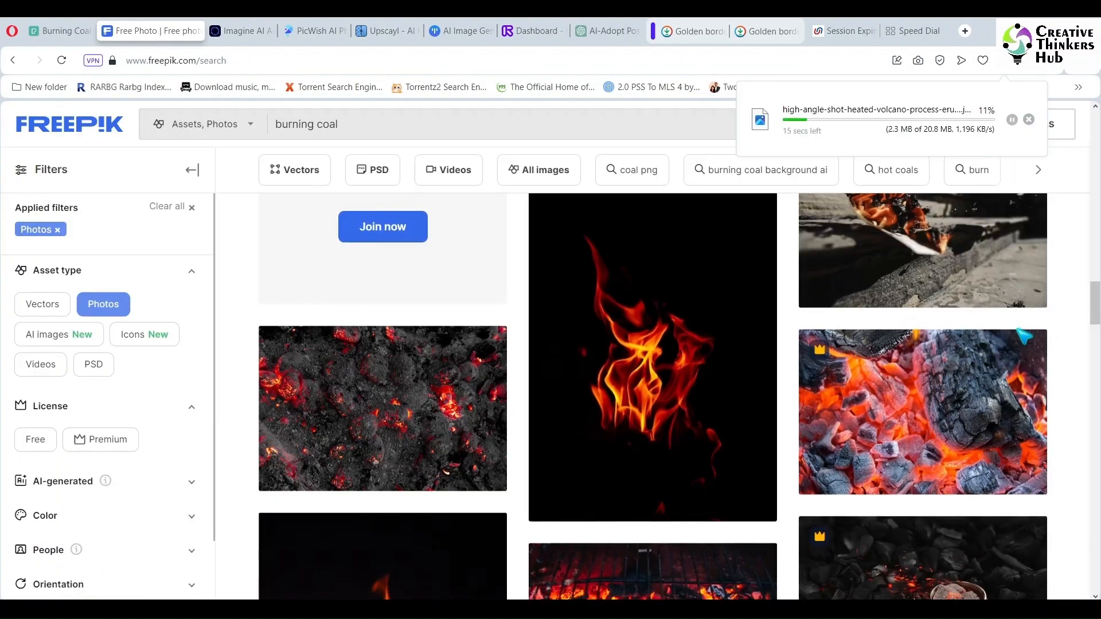
# Step: Download the free photo of fire flame sparks on a black background from the burning coal results
pyautogui.scroll(-15, 1081, 433)
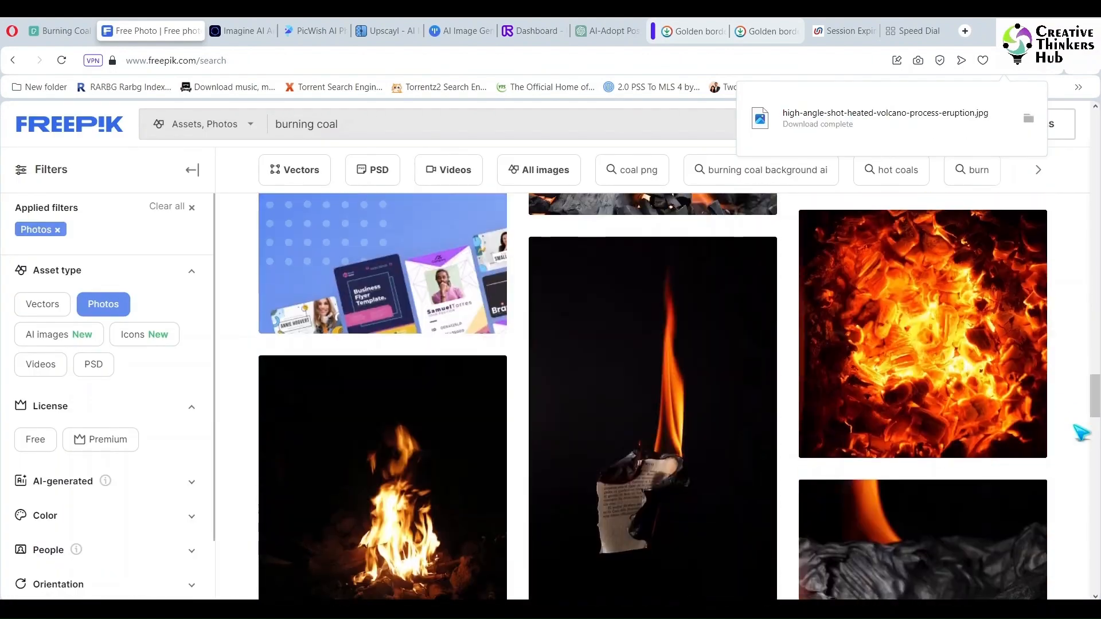
pyautogui.scroll(-10, 1081, 433)
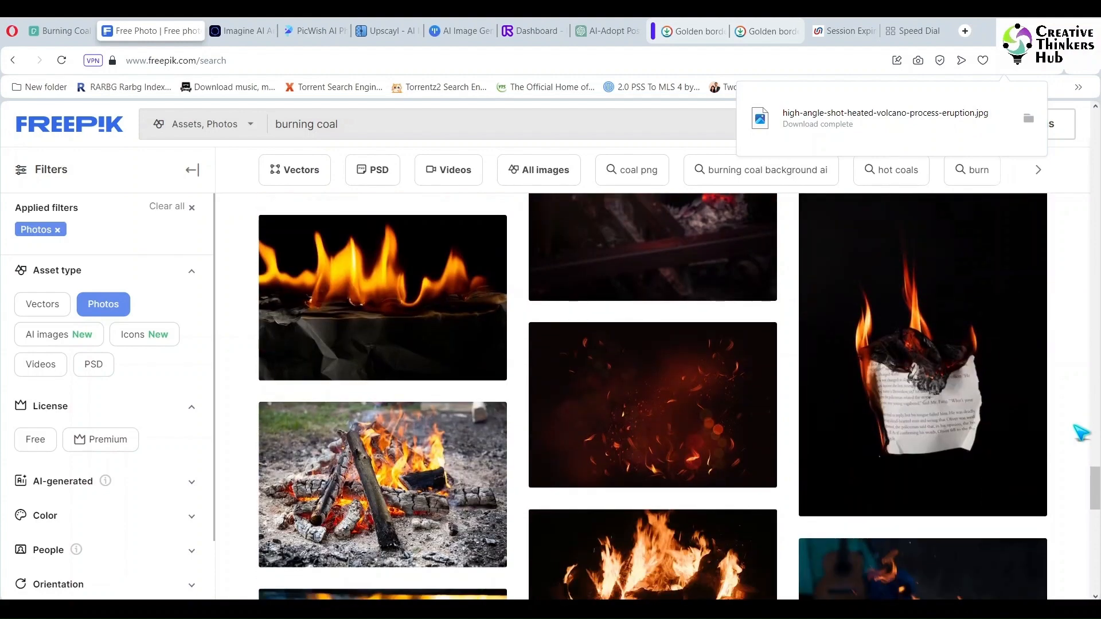
pyautogui.click(688, 348)
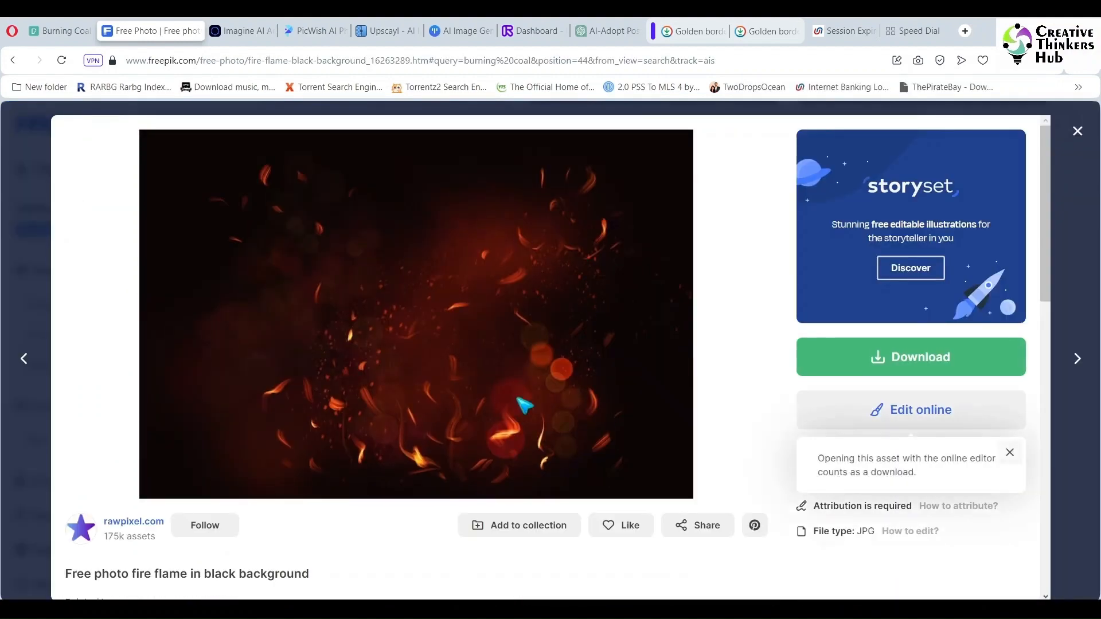
pyautogui.click(1076, 133)
pyautogui.scroll(-2, 978, 418)
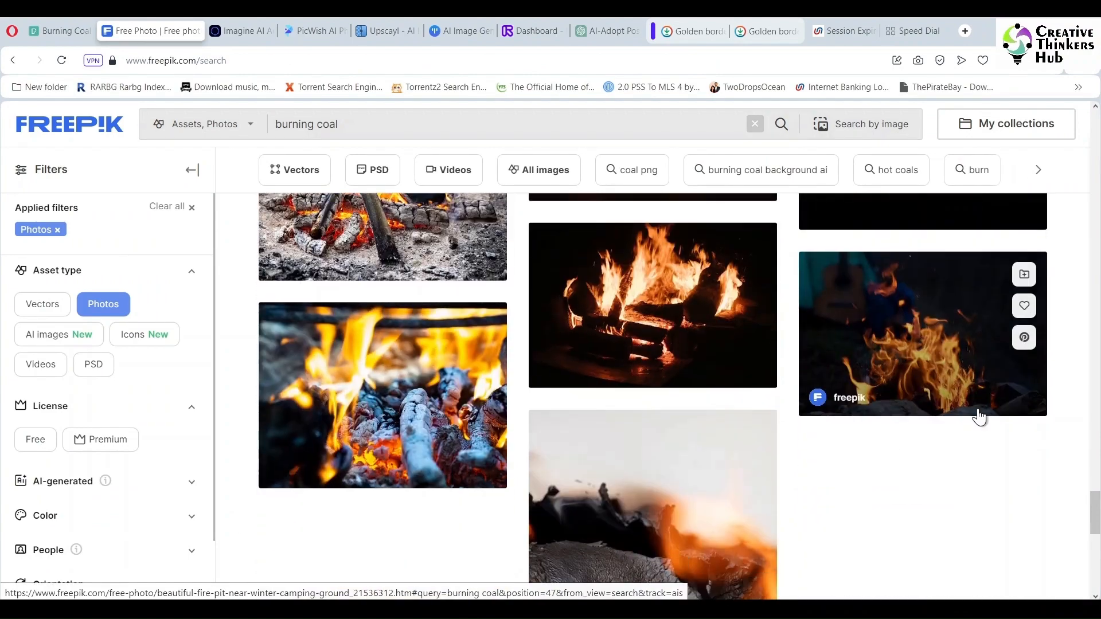
pyautogui.scroll(-7, 1064, 489)
pyautogui.scroll(15, 1058, 480)
# Step: Switch to the Pexels burning coal results and download the tall red and orange fire photo with flying sparks
pyautogui.click(70, 31)
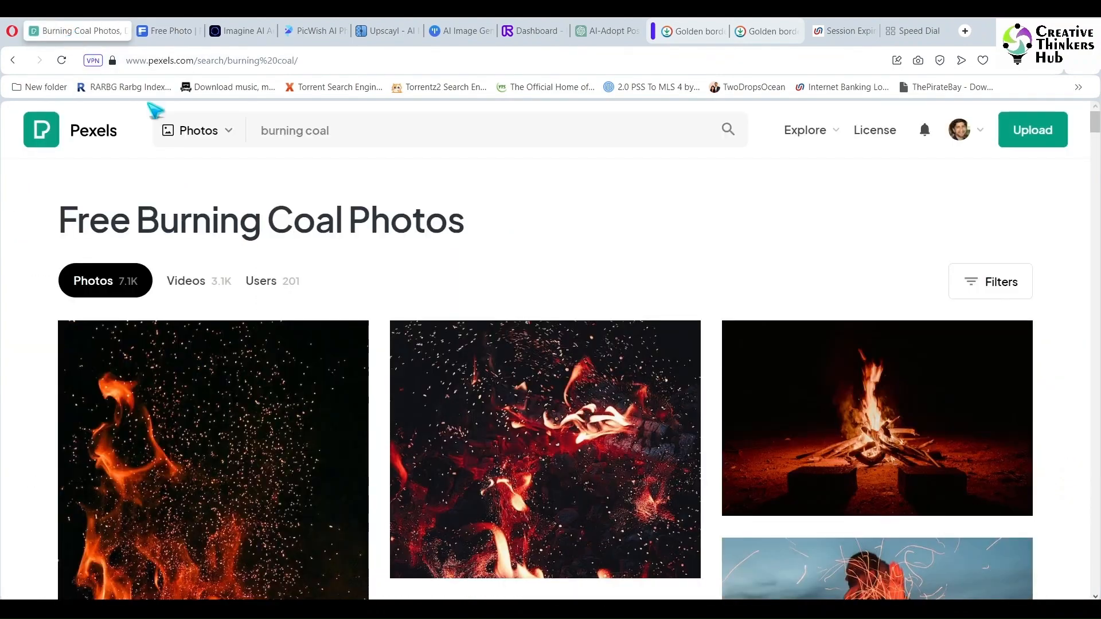
pyautogui.scroll(-3, 811, 388)
pyautogui.click(226, 418)
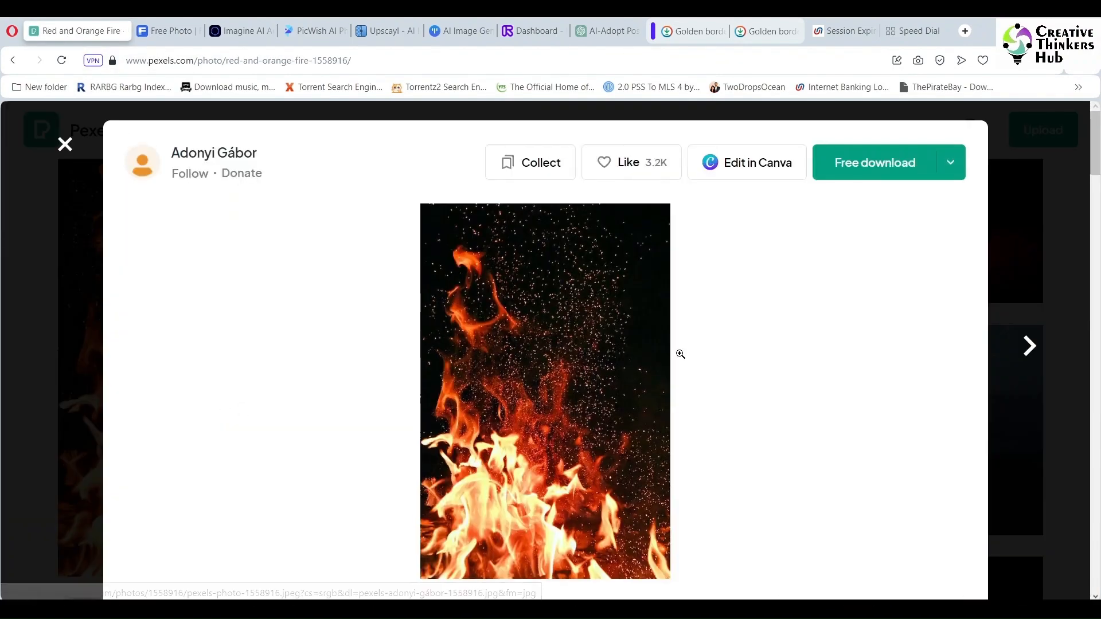
pyautogui.click(874, 162)
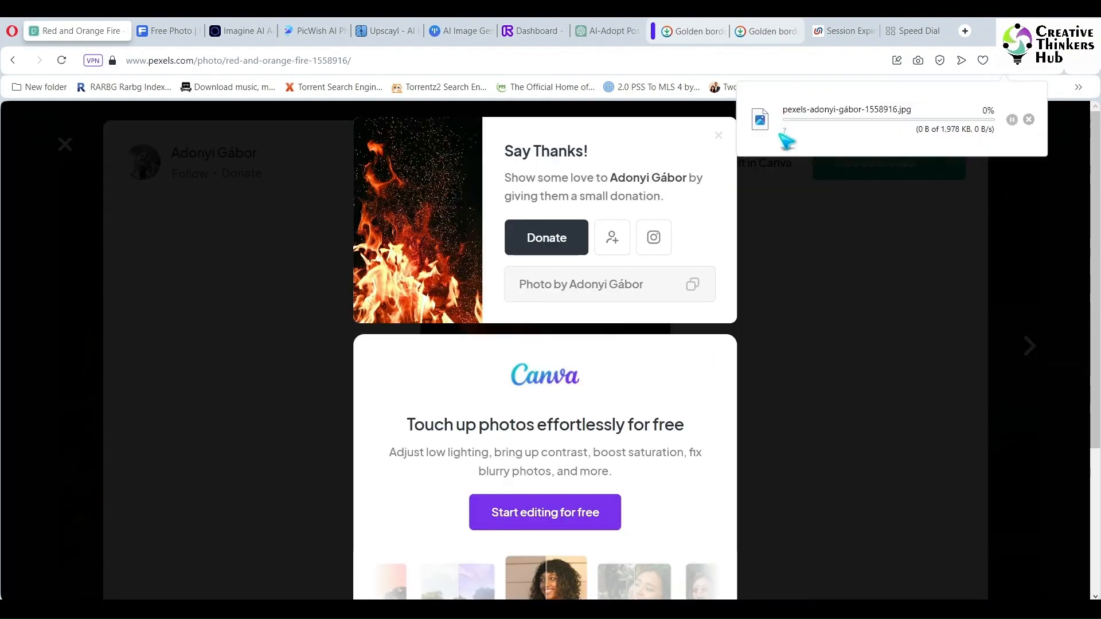
pyautogui.click(63, 145)
pyautogui.click(63, 146)
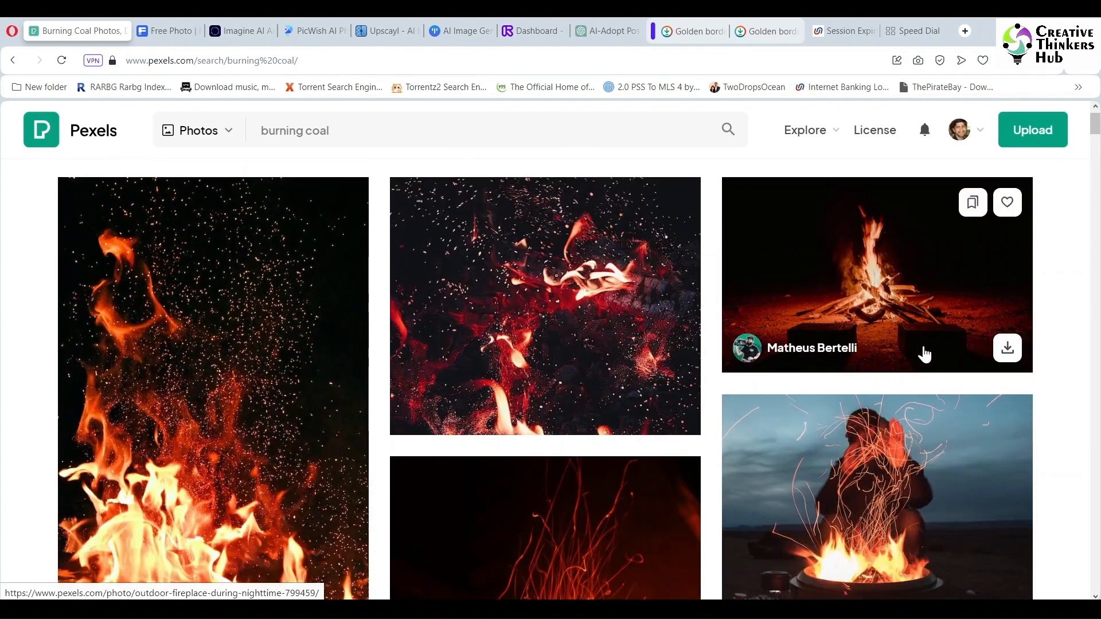
# Step: Download the close-up photo of burning woods and charcoal from the Pexels results
pyautogui.scroll(-5, 921, 287)
pyautogui.scroll(-10, 545, 379)
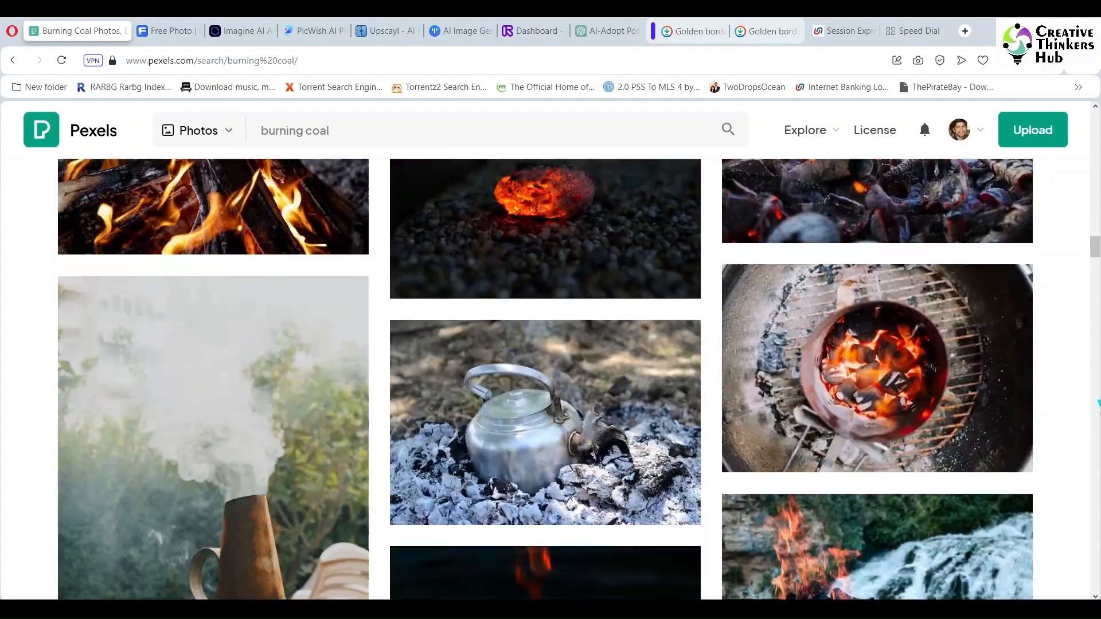
pyautogui.scroll(5, 545, 379)
pyautogui.scroll(4, 1099, 404)
pyautogui.scroll(-5, 1098, 403)
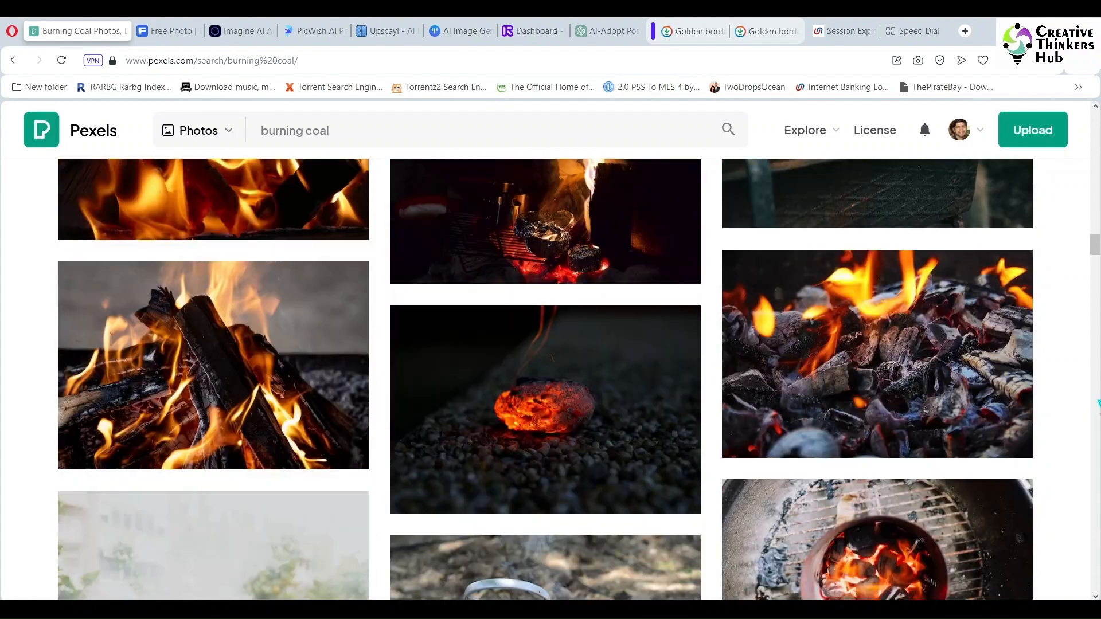
pyautogui.click(980, 325)
pyautogui.click(875, 160)
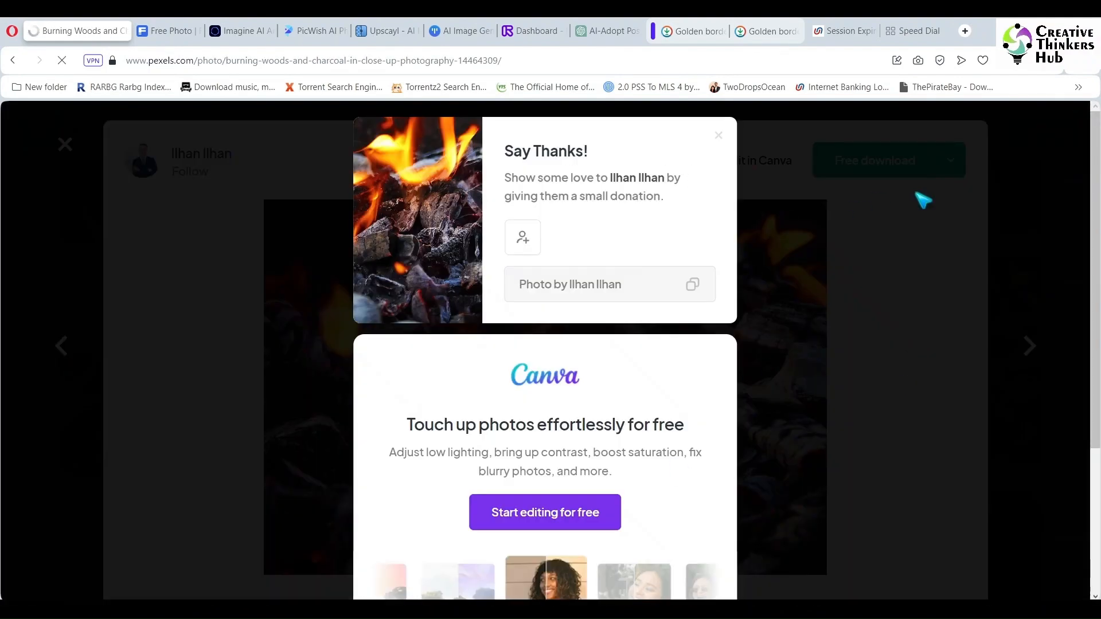
pyautogui.click(719, 135)
pyautogui.click(61, 146)
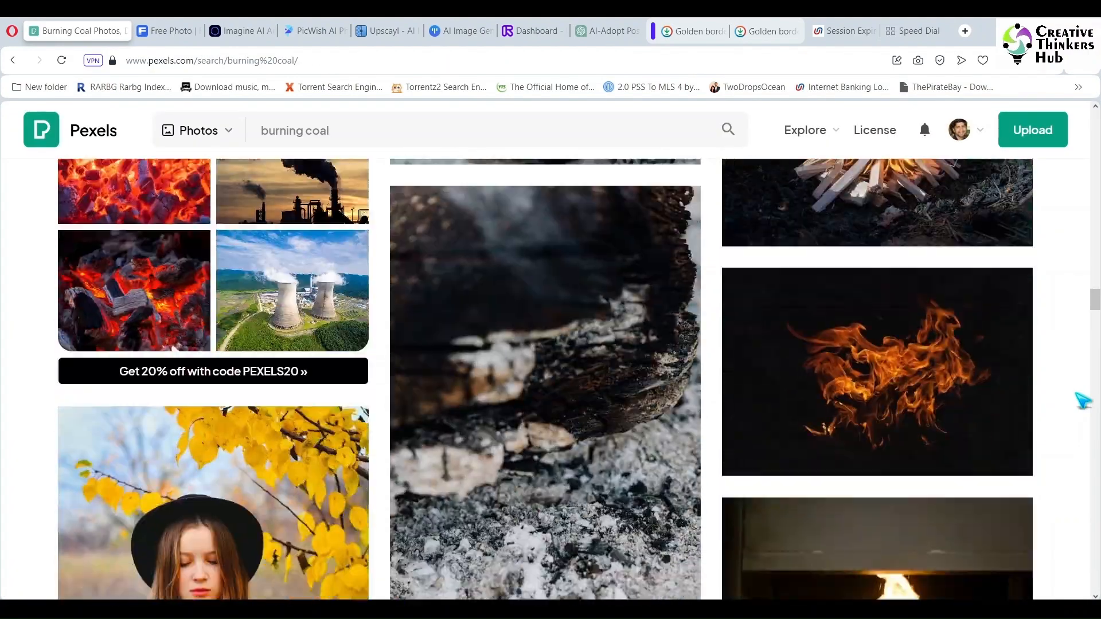
# Step: Download the close-up photo of burning coals with blue-tinted ash and red embers
pyautogui.scroll(-12, 1081, 398)
pyautogui.scroll(-10, 1081, 400)
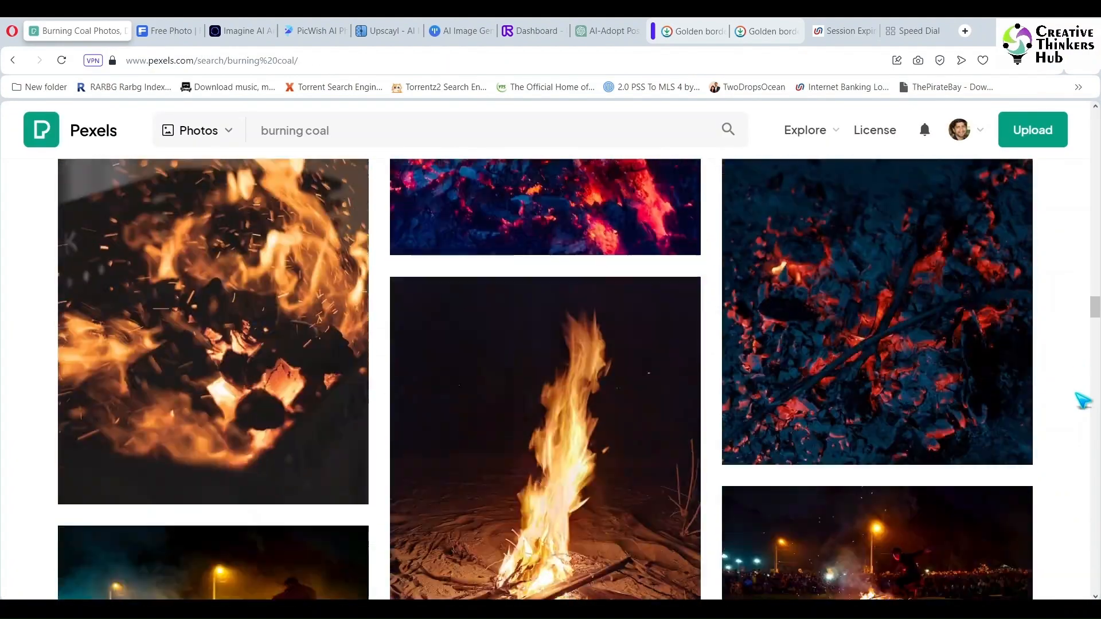
pyautogui.scroll(5, 1082, 399)
pyautogui.scroll(-7, 1083, 398)
pyautogui.scroll(2, 1021, 404)
pyautogui.click(961, 411)
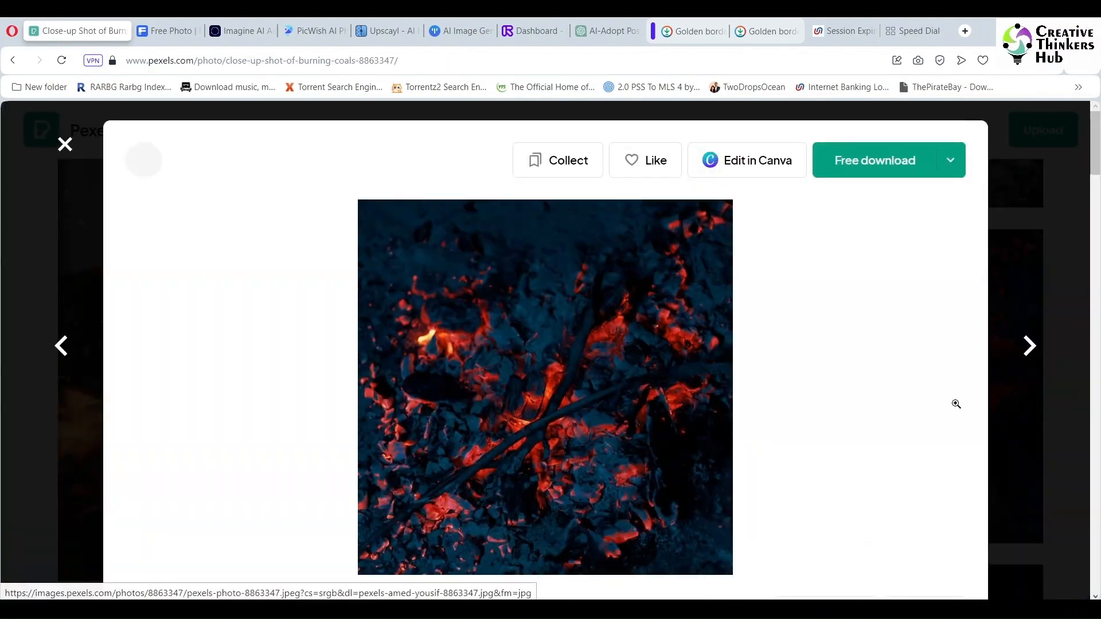
pyautogui.click(875, 161)
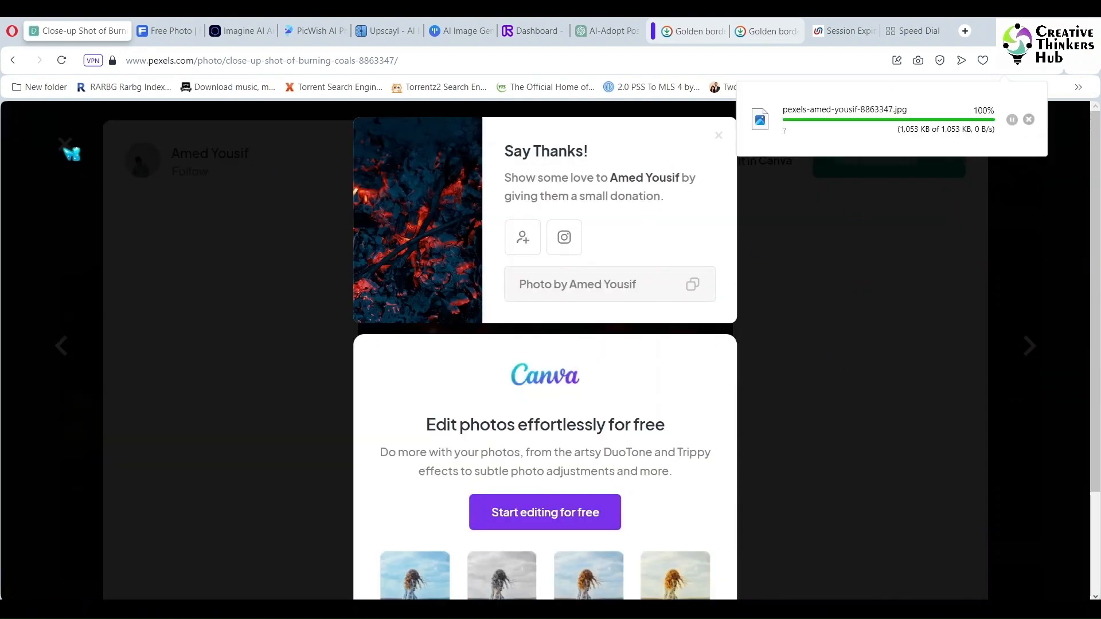
pyautogui.click(67, 148)
pyautogui.click(65, 146)
# Step: Switch back to Freepik, search its photos for "burning ball" and browse the results
pyautogui.click(167, 31)
pyautogui.click(348, 123)
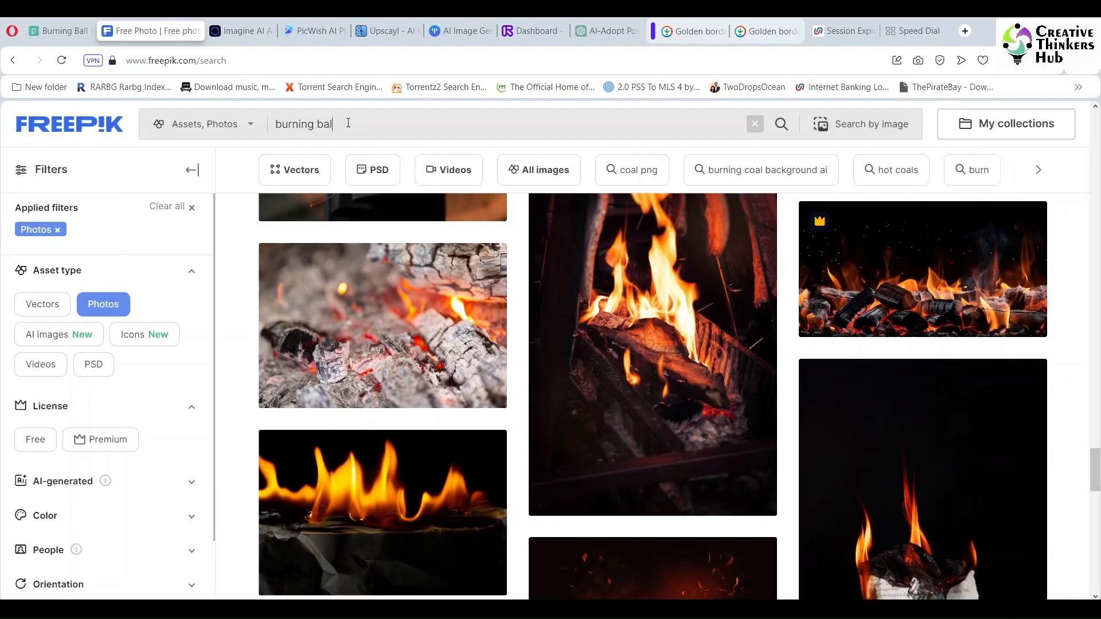
pyautogui.scroll(-8, 1086, 363)
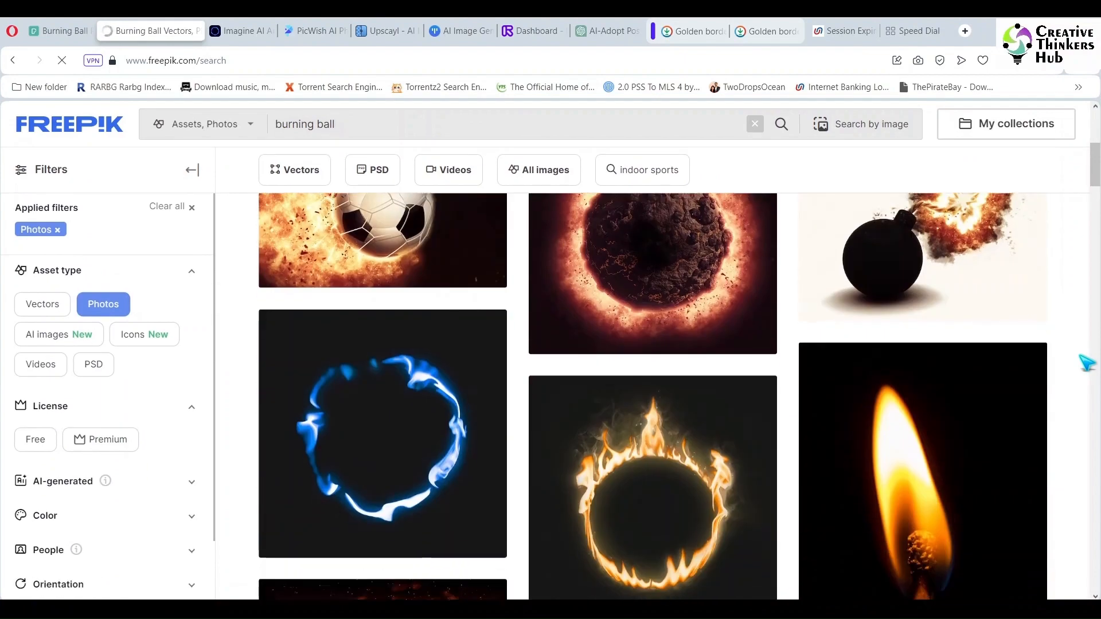
pyautogui.scroll(-20, 1085, 363)
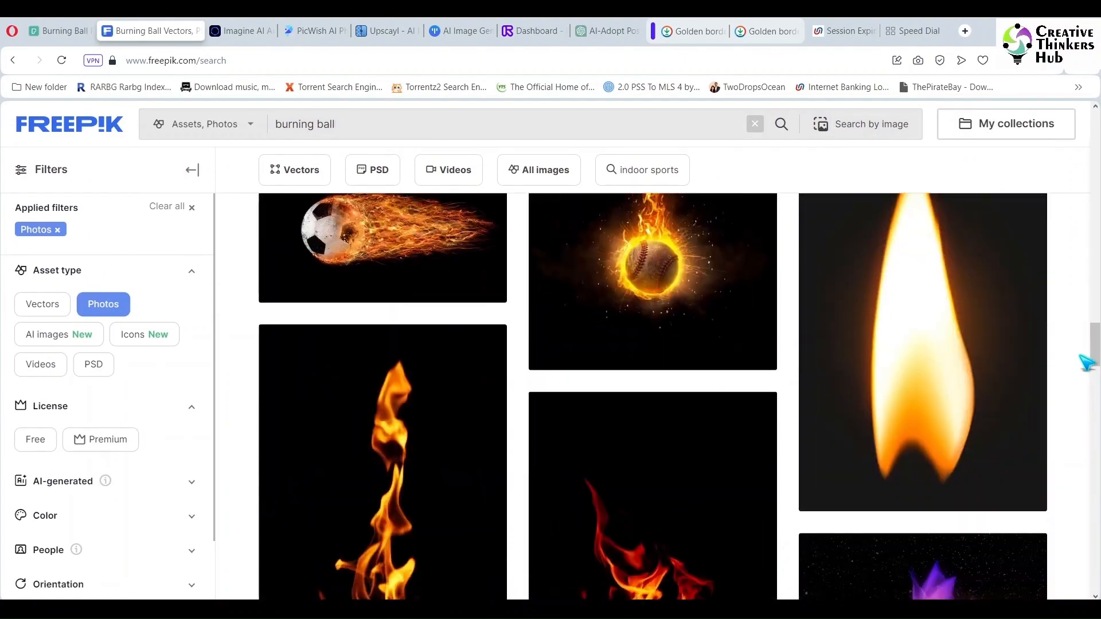
# Step: Download the free vertical shot of beautiful burning flames at night
pyautogui.scroll(-5, 1085, 363)
pyautogui.click(673, 376)
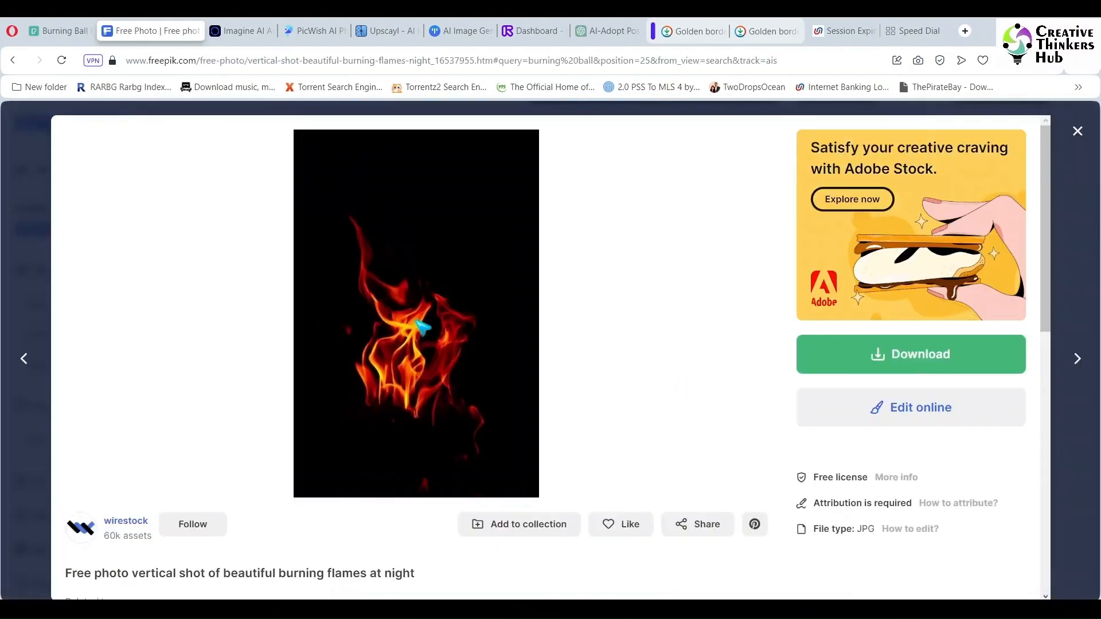
pyautogui.click(889, 539)
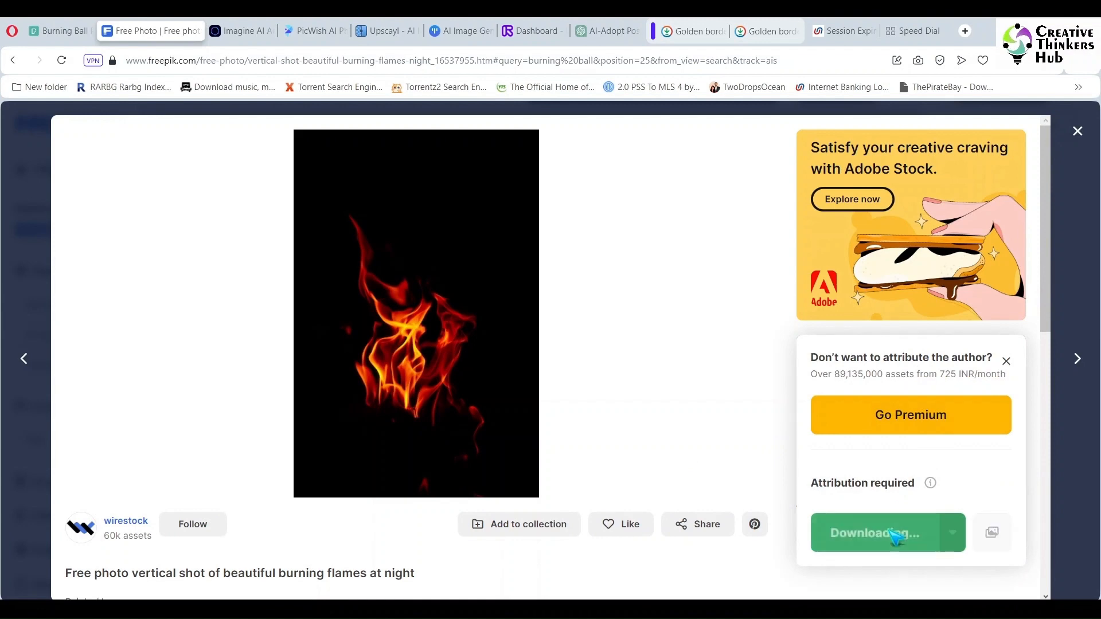
pyautogui.click(1078, 138)
# Step: Switch to PicWish and upload the woman's photo from the Downloads folder to the background remover
pyautogui.click(314, 30)
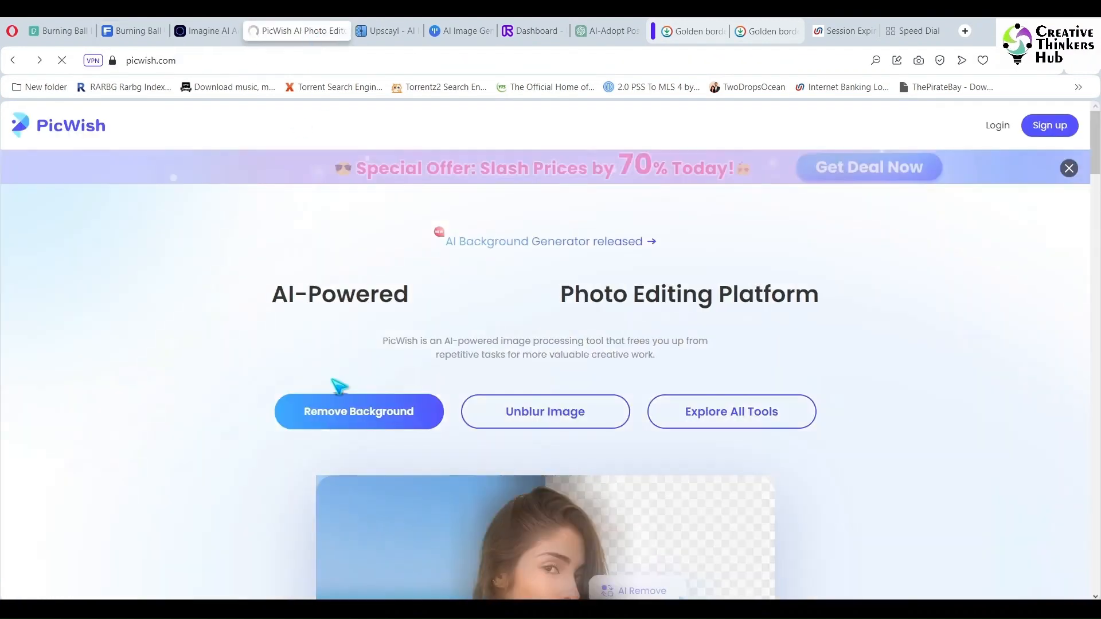
pyautogui.click(382, 418)
pyautogui.click(265, 441)
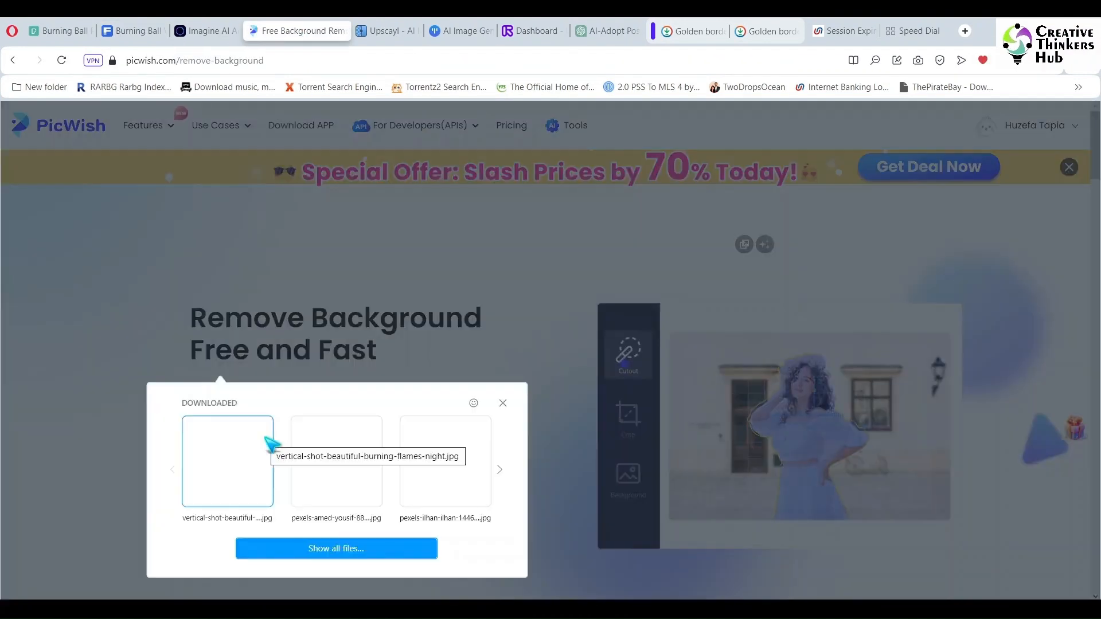
pyautogui.click(336, 548)
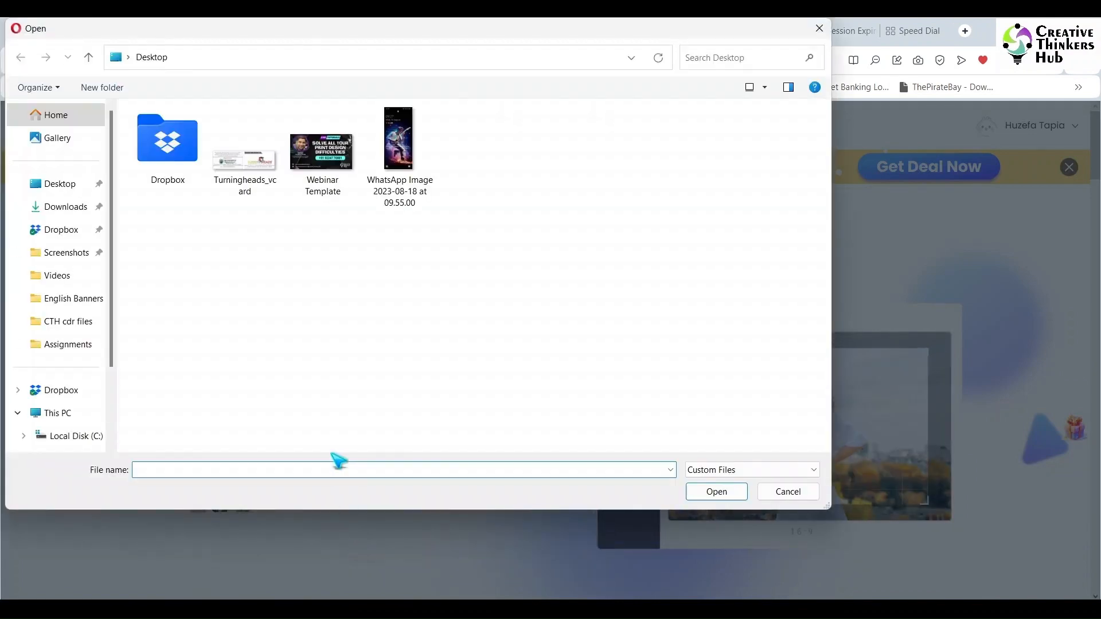
pyautogui.click(65, 206)
pyautogui.click(167, 281)
pyautogui.click(725, 491)
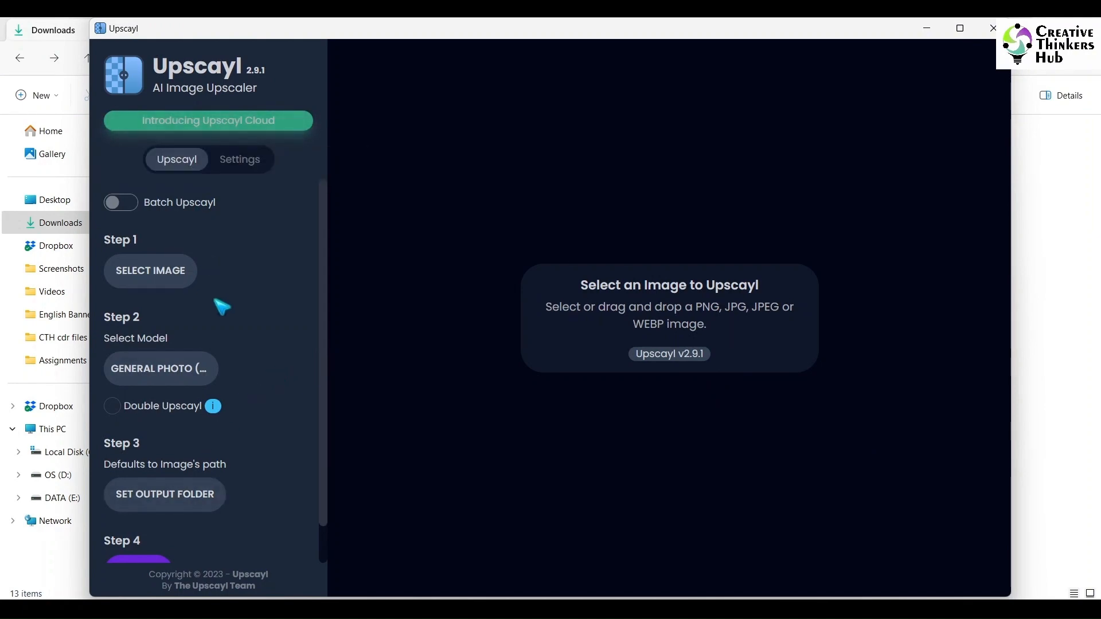
# Step: Upscale the cut-out woman's photo from Downloads to 2560x3200 with the General Photo (Real-ESRGAN) model and compare it with the original
pyautogui.click(175, 280)
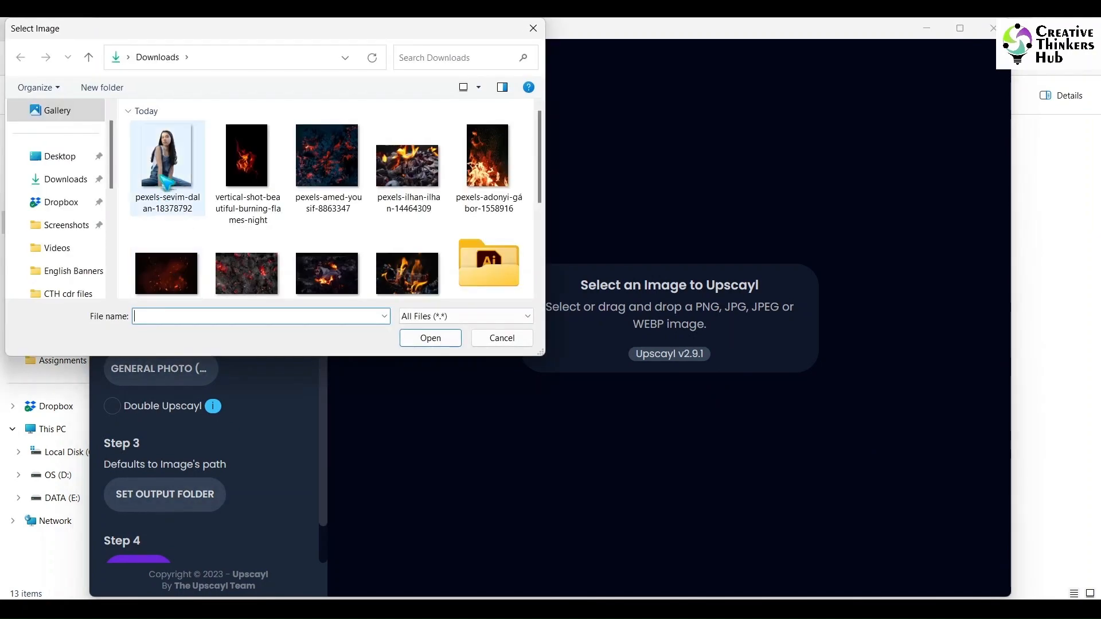
pyautogui.click(168, 183)
pyautogui.click(435, 340)
pyautogui.click(191, 379)
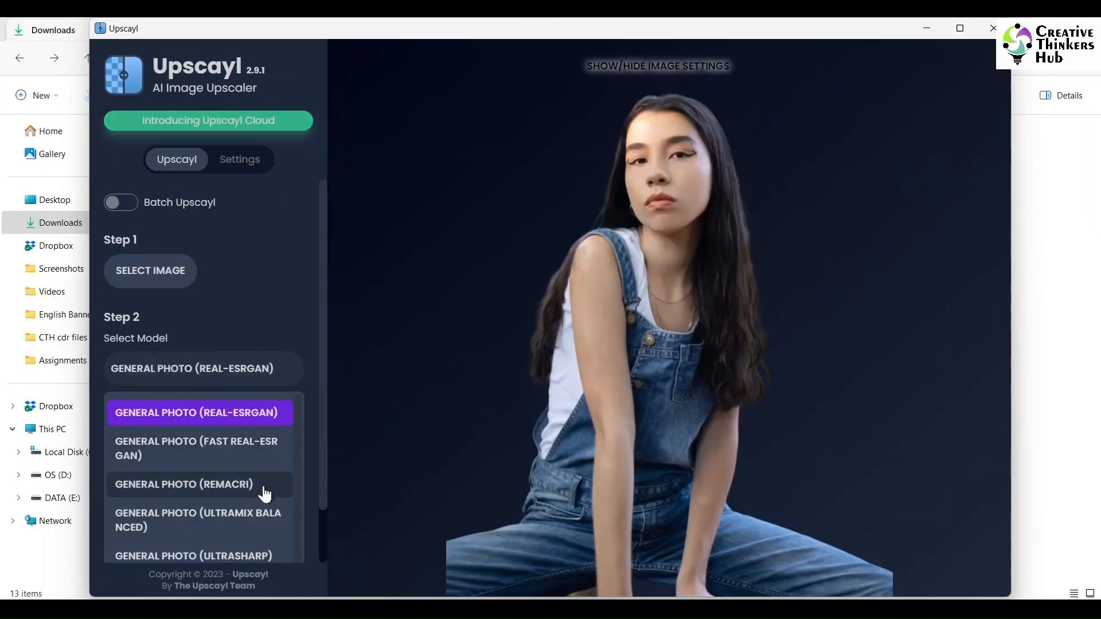
pyautogui.click(321, 451)
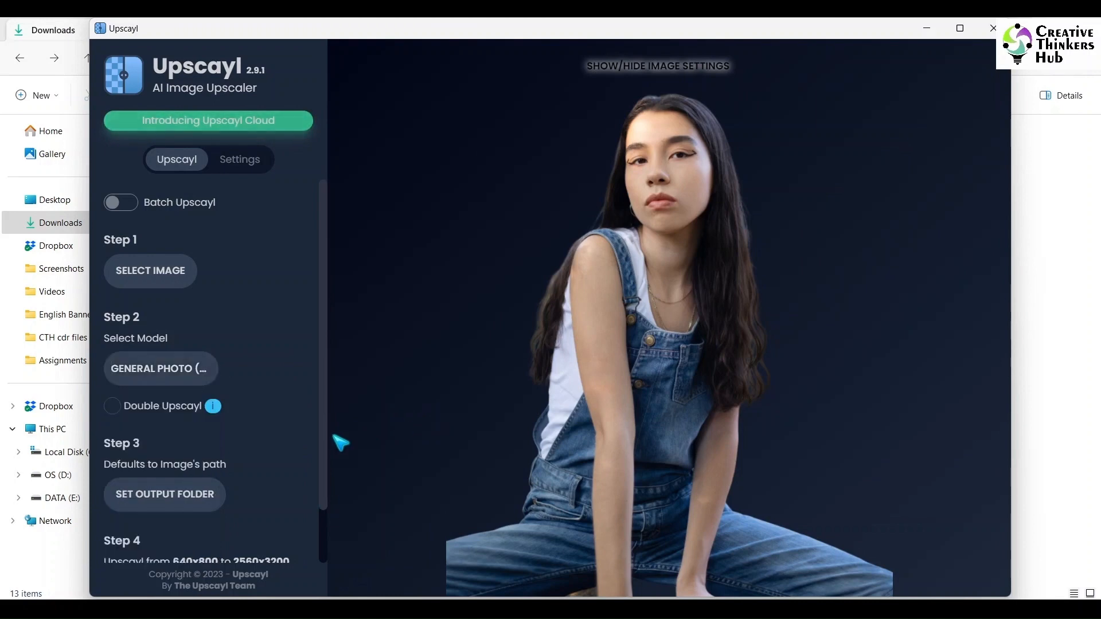
pyautogui.scroll(-1, 330, 457)
pyautogui.click(153, 530)
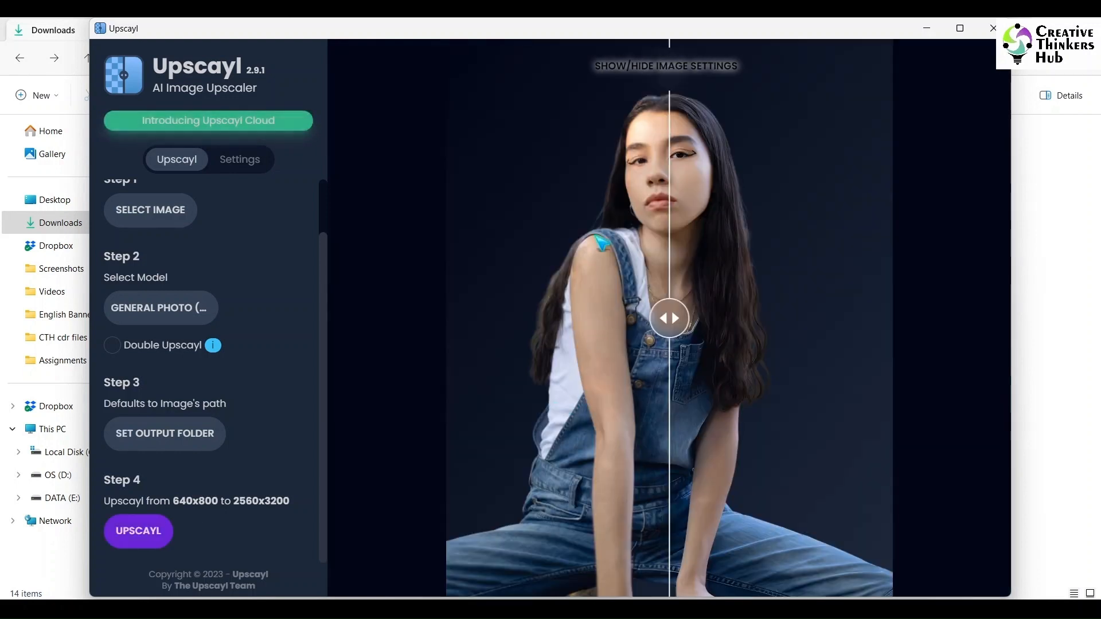
pyautogui.moveTo(682, 317); pyautogui.dragTo(734, 325)
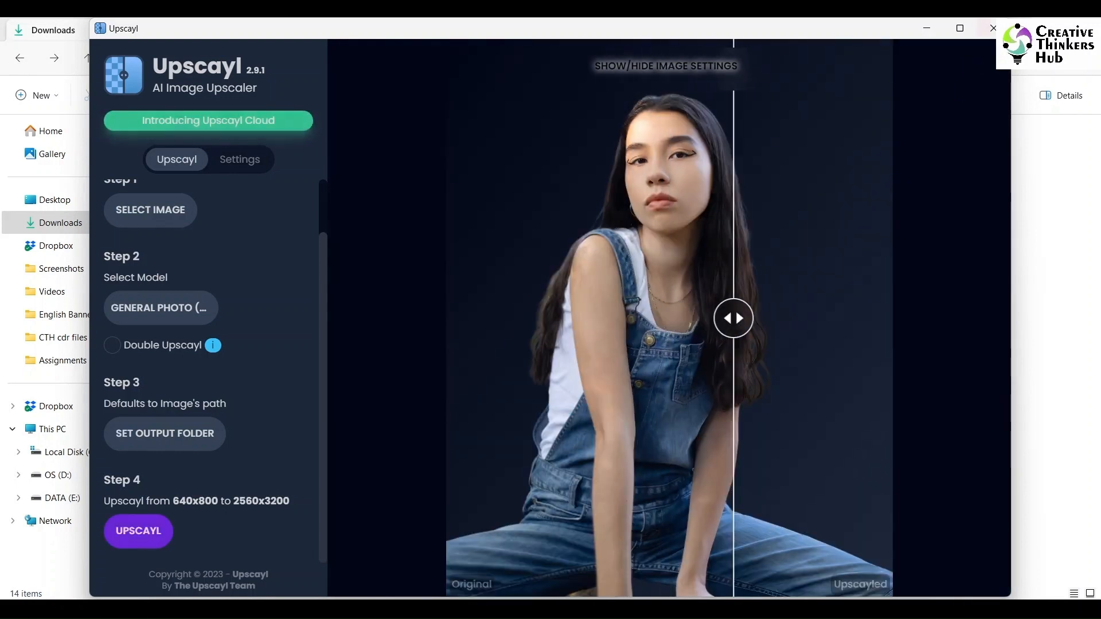
pyautogui.click(993, 29)
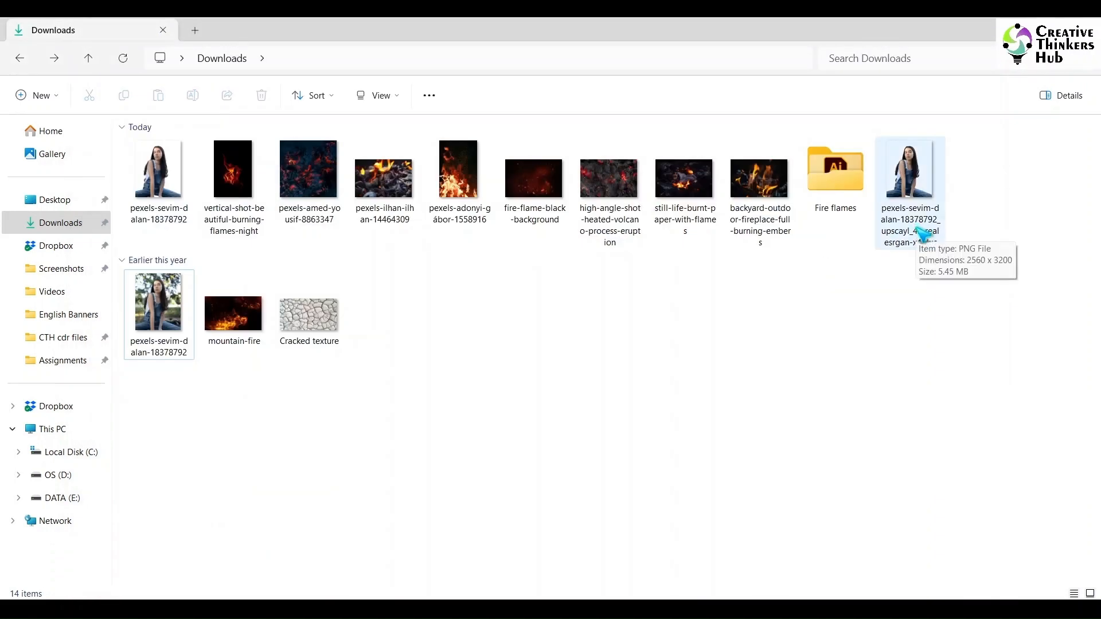
# Step: Bring the upscaled cut-out into CorelDRAW and PowerClip it inside the page-sized rectangle
pyautogui.moveTo(917, 206); pyautogui.dragTo(664, 484)
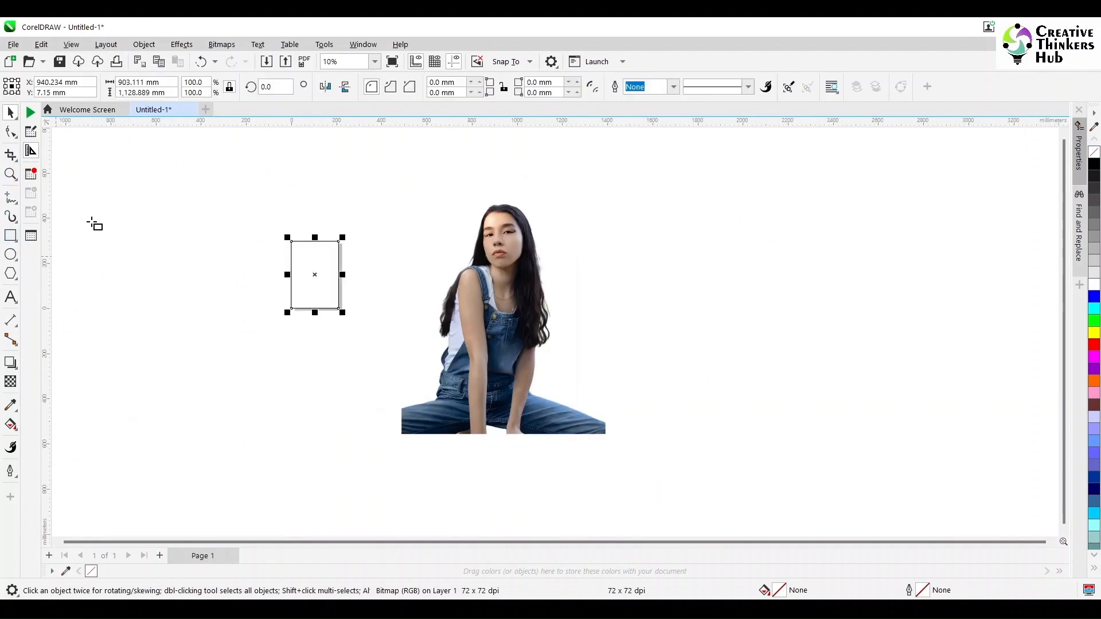
pyautogui.click(147, 45)
pyautogui.moveTo(193, 95)
pyautogui.click(379, 98)
pyautogui.click(316, 278)
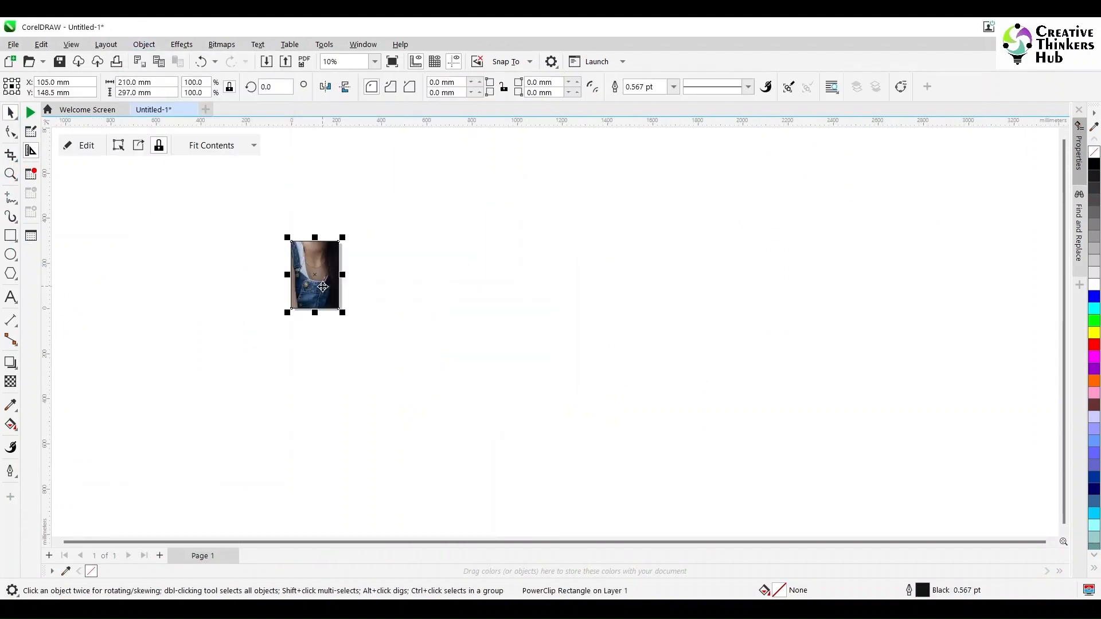
# Step: Edit the PowerClip contents, scaling the woman's photo down to about 48% and centring it horizontally on the page
pyautogui.doubleClick(317, 278)
pyautogui.click(314, 215)
pyautogui.moveTo(421, 144); pyautogui.dragTo(368, 209)
pyautogui.moveTo(316, 275); pyautogui.dragTo(320, 296)
pyautogui.scroll(2, 294, 296)
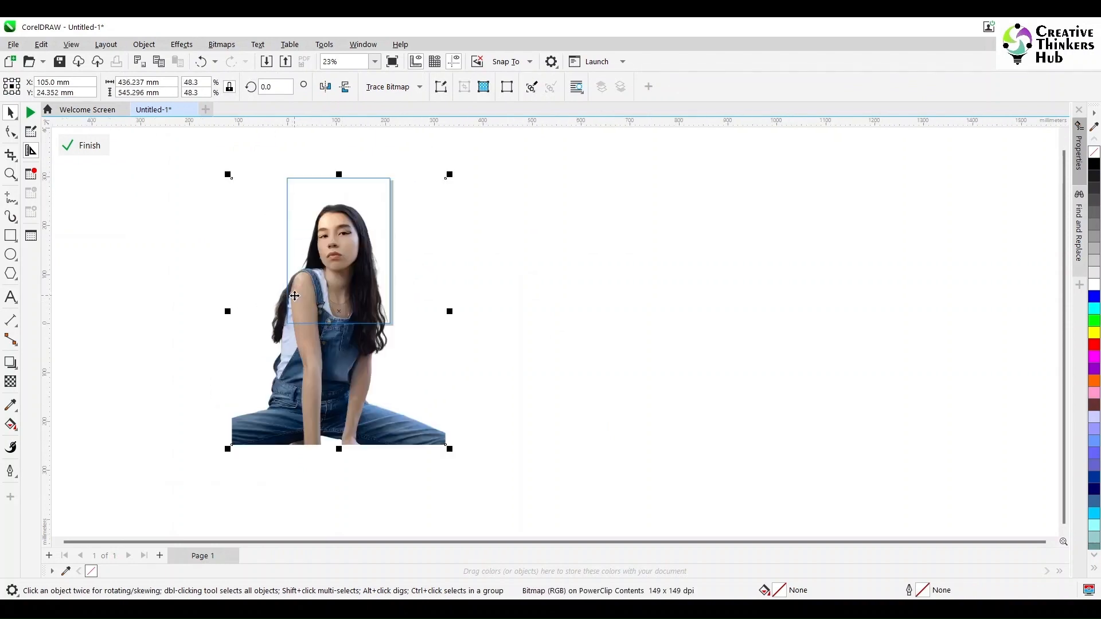
# Step: Enlarge the woman's photo to about 52%, position her head and shoulders within the frame and finish editing the PowerClip
pyautogui.moveTo(452, 174); pyautogui.dragTo(461, 164)
pyautogui.moveTo(337, 263); pyautogui.dragTo(350, 299)
pyautogui.keyDown('ctrl'); pyautogui.click(491, 318); pyautogui.keyUp('ctrl')
pyautogui.keyDown('ctrl'); pyautogui.click(361, 290); pyautogui.keyUp('ctrl')
pyautogui.keyDown('ctrl'); pyautogui.click(509, 293); pyautogui.keyUp('ctrl')
pyautogui.click(509, 293)
pyautogui.scroll(2, 376, 267)
pyautogui.scroll(-1, 376, 268)
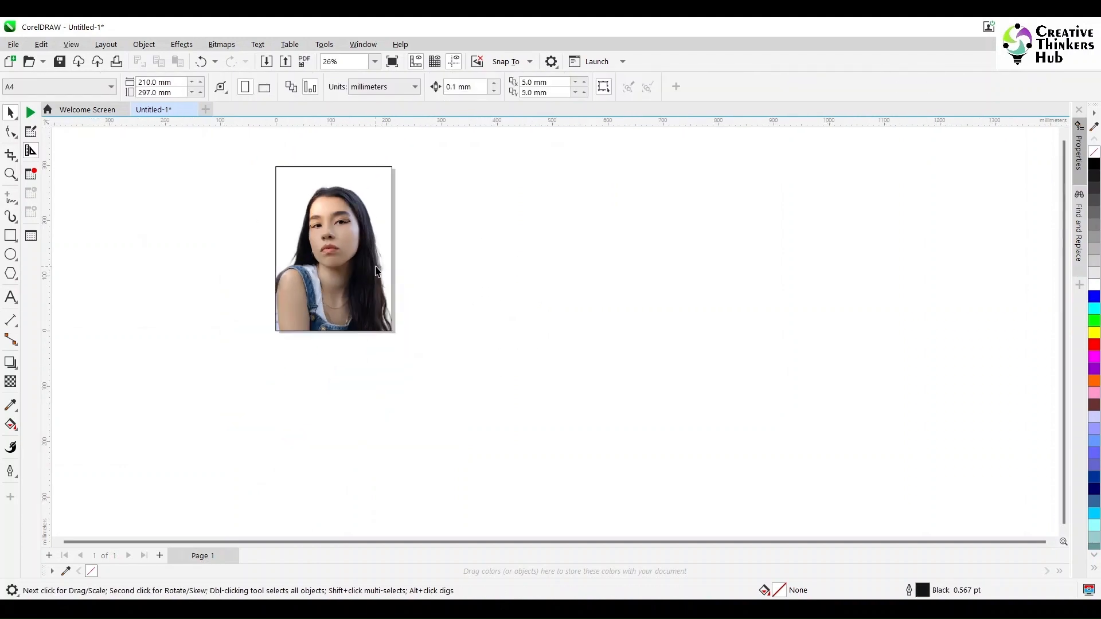
# Step: Fill the PowerClip rectangle behind the woman with black and remove its outline
pyautogui.press('F4')
pyautogui.click(492, 210)
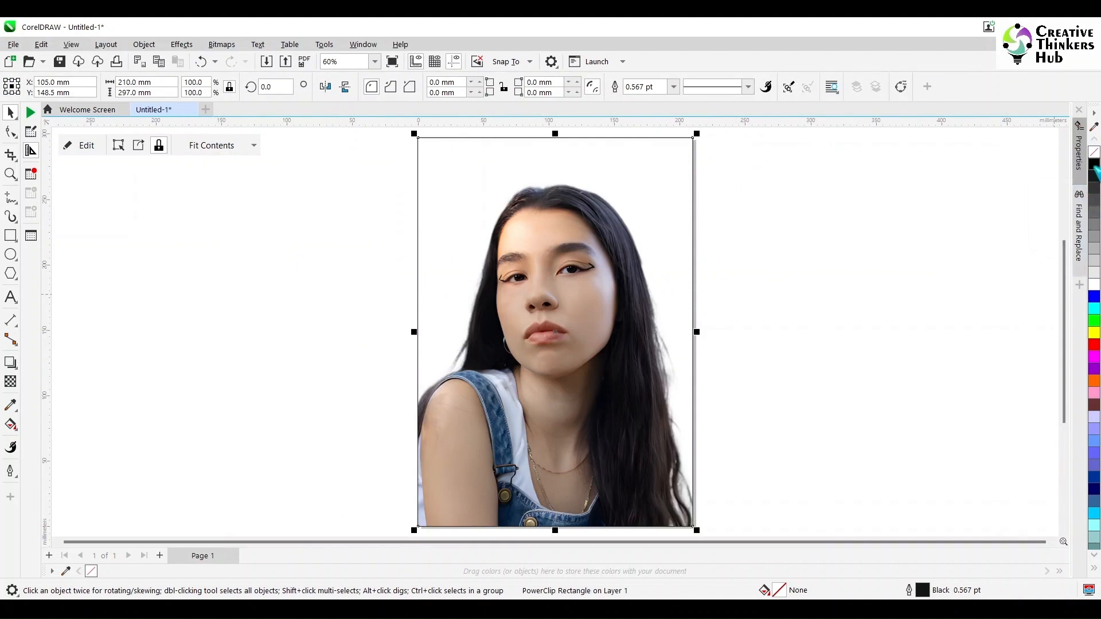
pyautogui.click(1094, 165)
pyautogui.press('Escape')
pyautogui.click(656, 260)
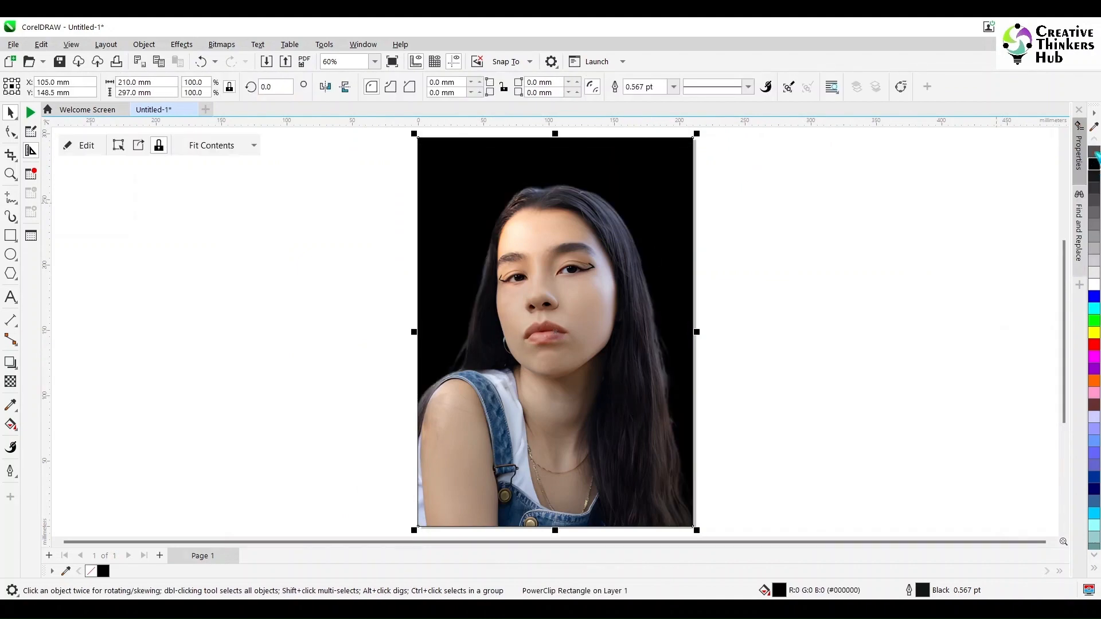
pyautogui.click(837, 260)
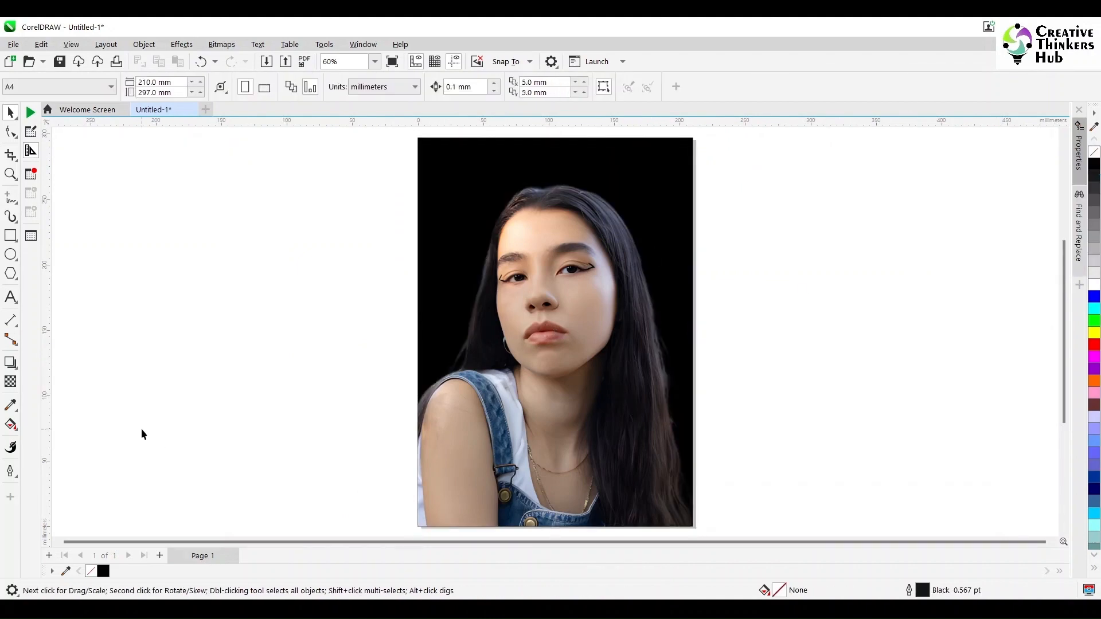
# Step: Import the Cracked texture image from Downloads beside the portrait
pyautogui.click(309, 316)
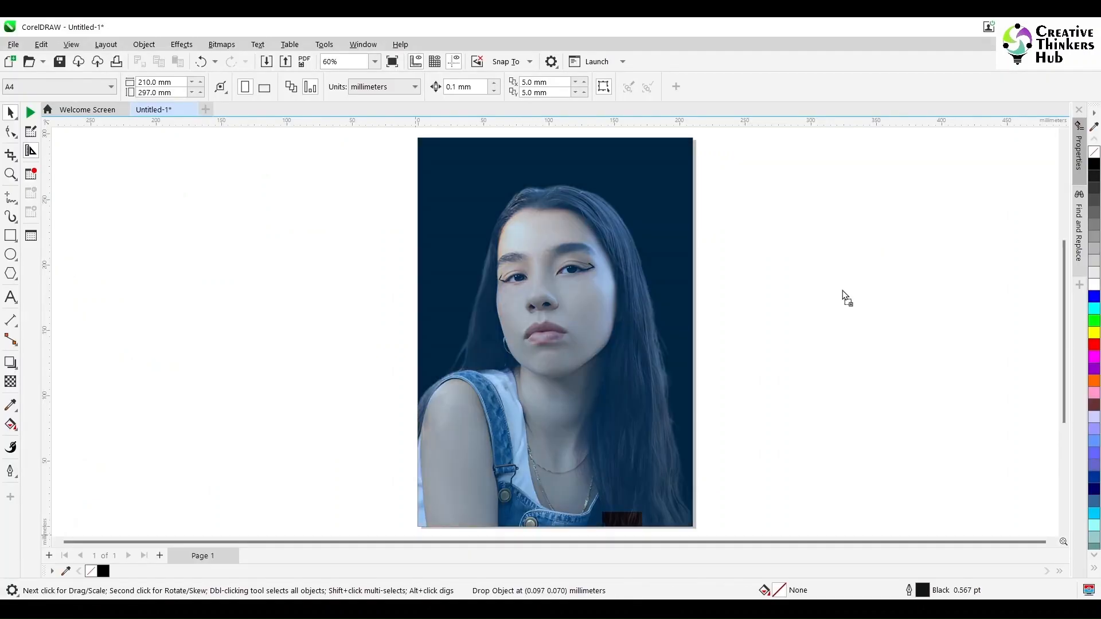
pyautogui.click(295, 342)
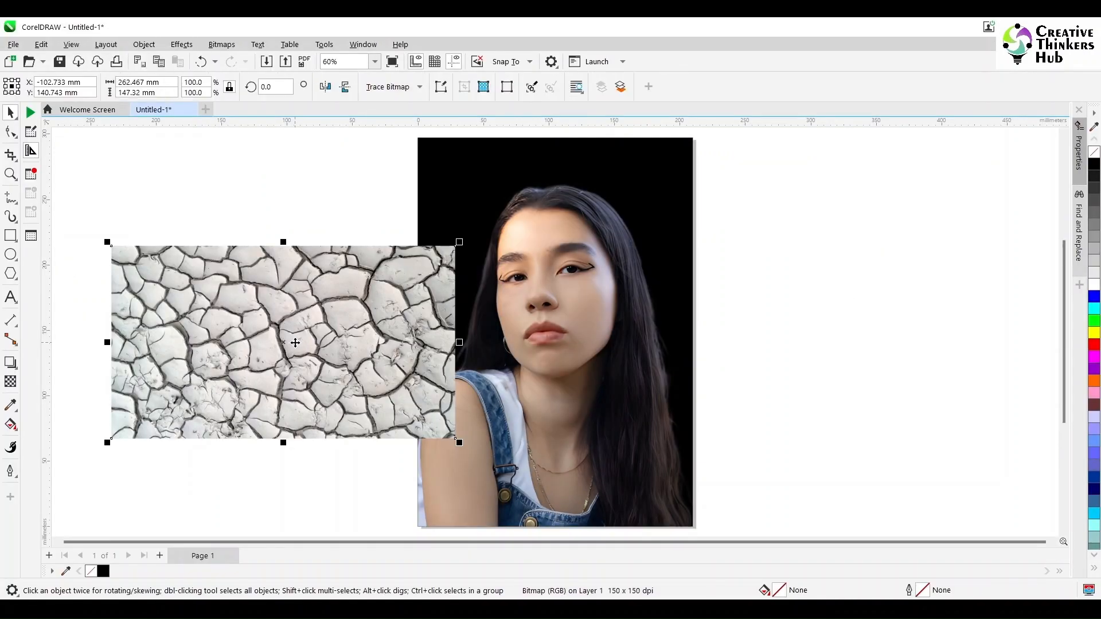
pyautogui.click(144, 44)
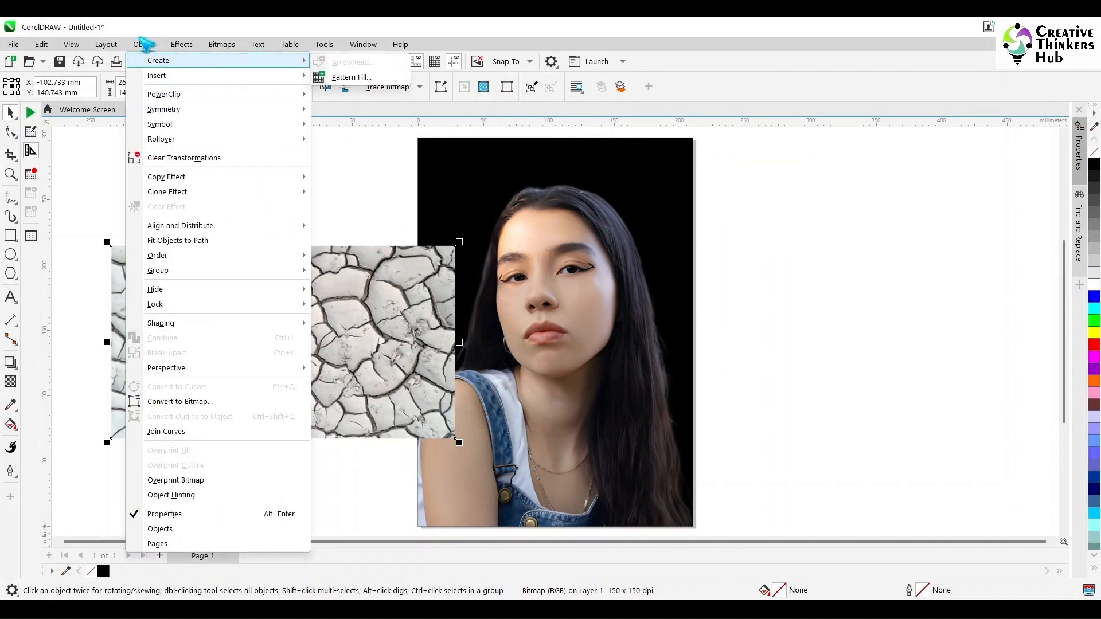
# Step: Set the cracked texture's transparency merge mode to Multiply and move it over the woman's face
pyautogui.click(10, 381)
pyautogui.click(165, 87)
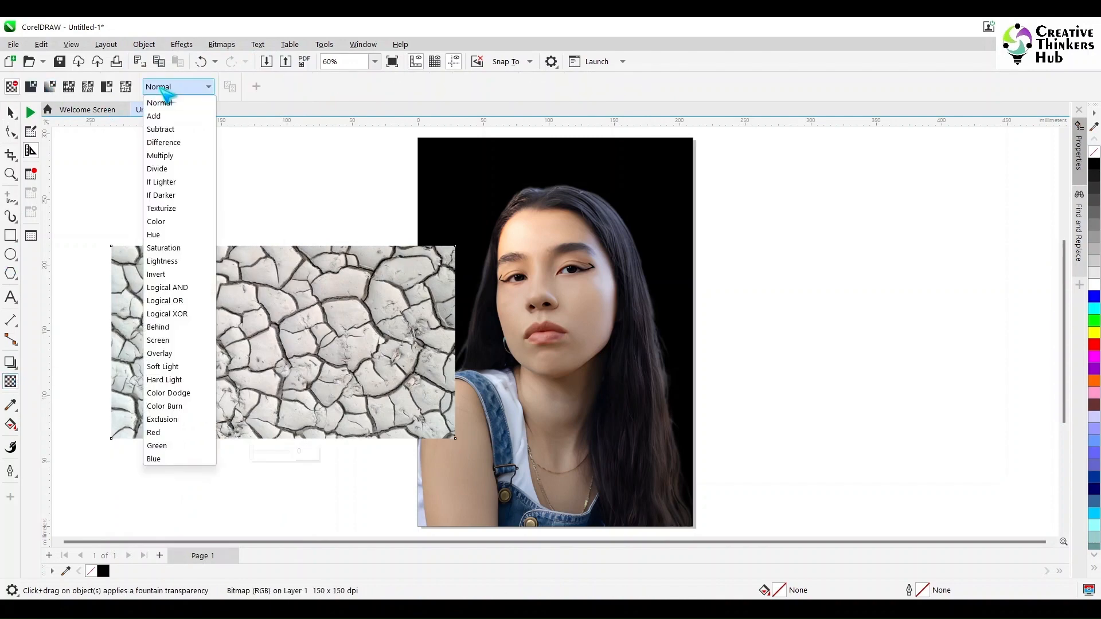
pyautogui.click(163, 156)
pyautogui.press('space')
pyautogui.moveTo(340, 338); pyautogui.dragTo(555, 296)
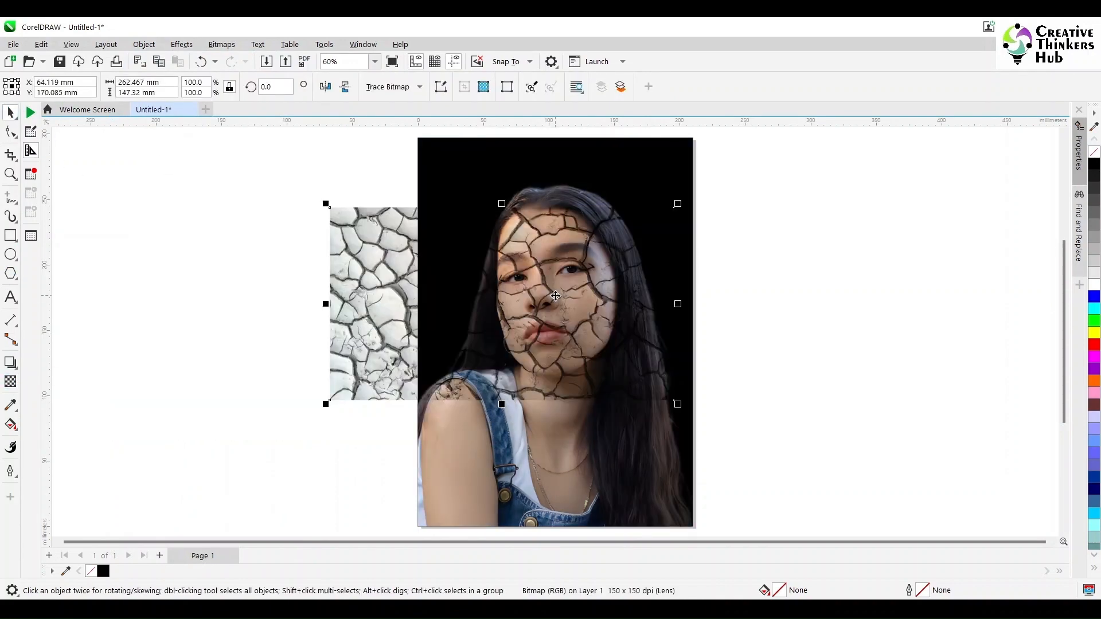
# Step: Rotate the cracked texture 90°, move it over the woman and enlarge it to about 121%
pyautogui.write('90')
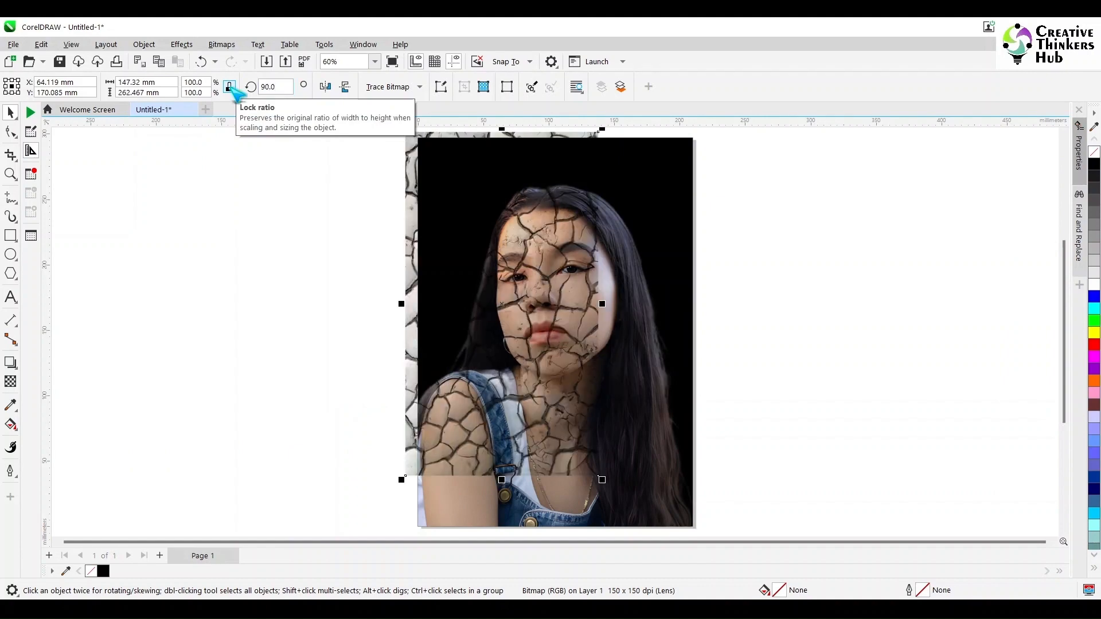
pyautogui.press('Return')
pyautogui.moveTo(427, 309); pyautogui.dragTo(560, 300)
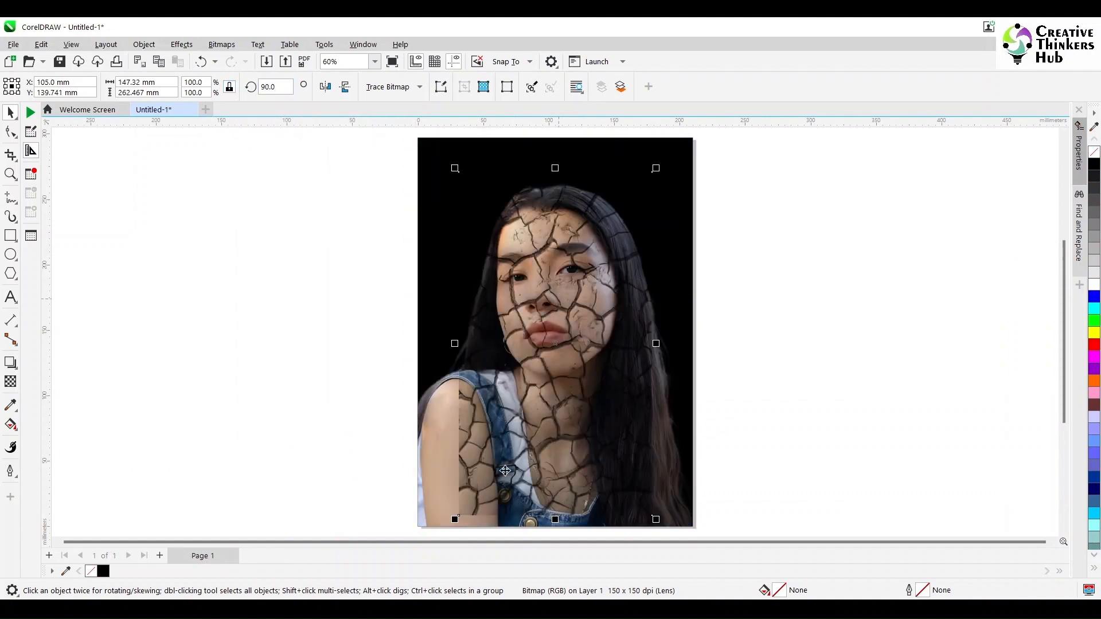
pyautogui.moveTo(454, 519); pyautogui.dragTo(414, 471)
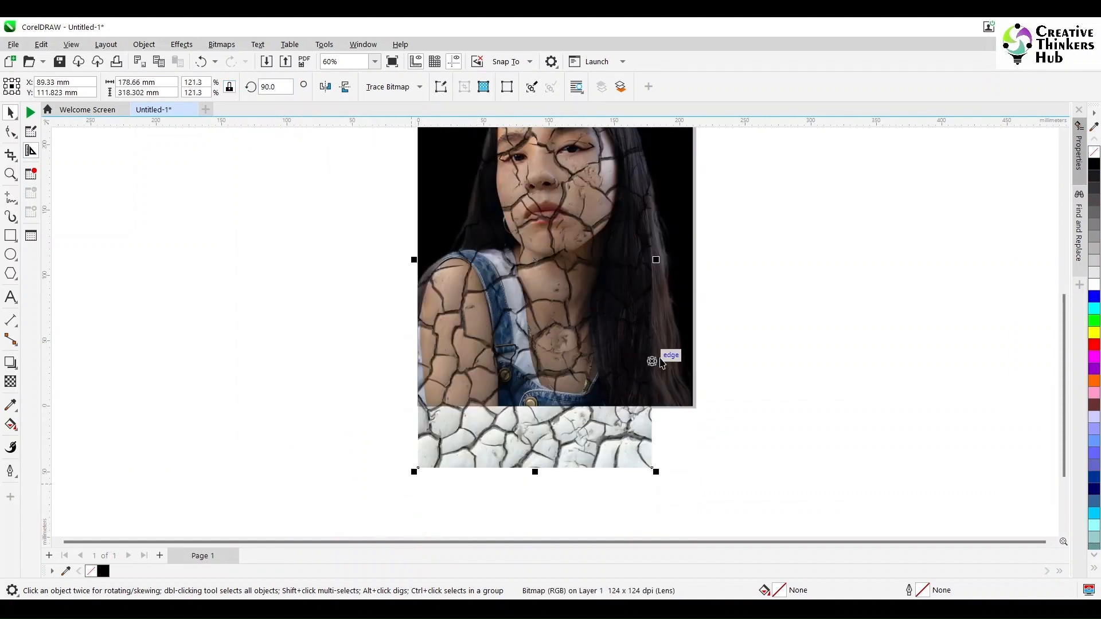
# Step: PowerClip the cracked texture inside the black page rectangle with the woman
pyautogui.scroll(-2, 760, 296)
pyautogui.click(140, 44)
pyautogui.moveTo(164, 94)
pyautogui.click(358, 97)
pyautogui.click(710, 153)
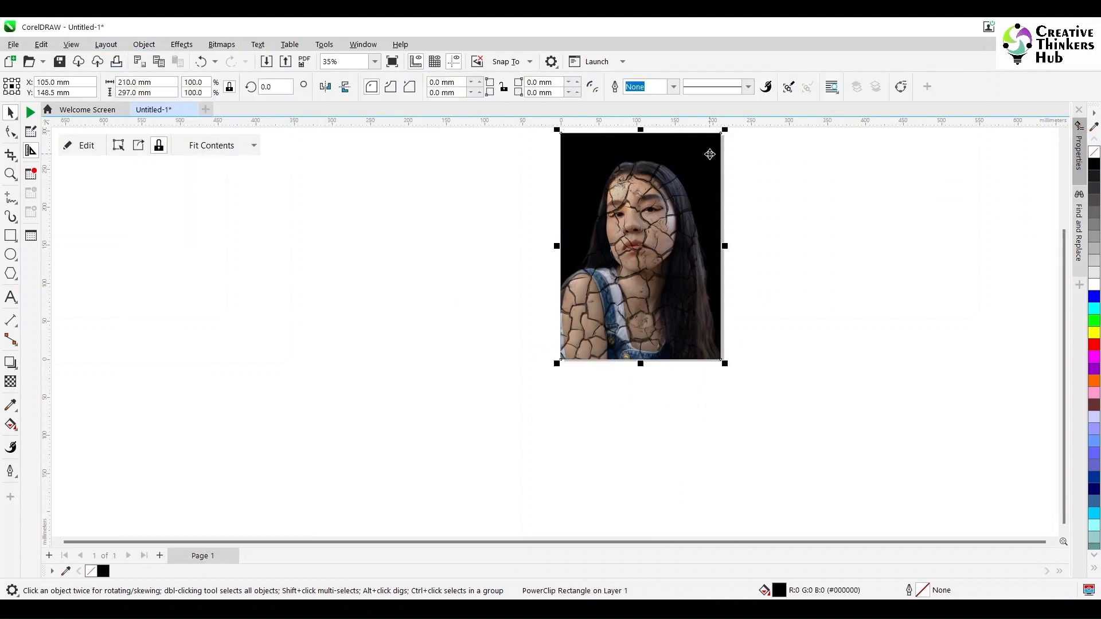
# Step: Edit the PowerClip contents and enlarge the cracked texture to about 144% so it spans the full page width
pyautogui.doubleClick(709, 153)
pyautogui.click(642, 285)
pyautogui.moveTo(642, 285); pyautogui.dragTo(642, 266)
pyautogui.moveTo(701, 381); pyautogui.dragTo(755, 427)
pyautogui.scroll(1, 676, 300)
pyautogui.scroll(6, 662, 268)
pyautogui.scroll(5, 617, 354)
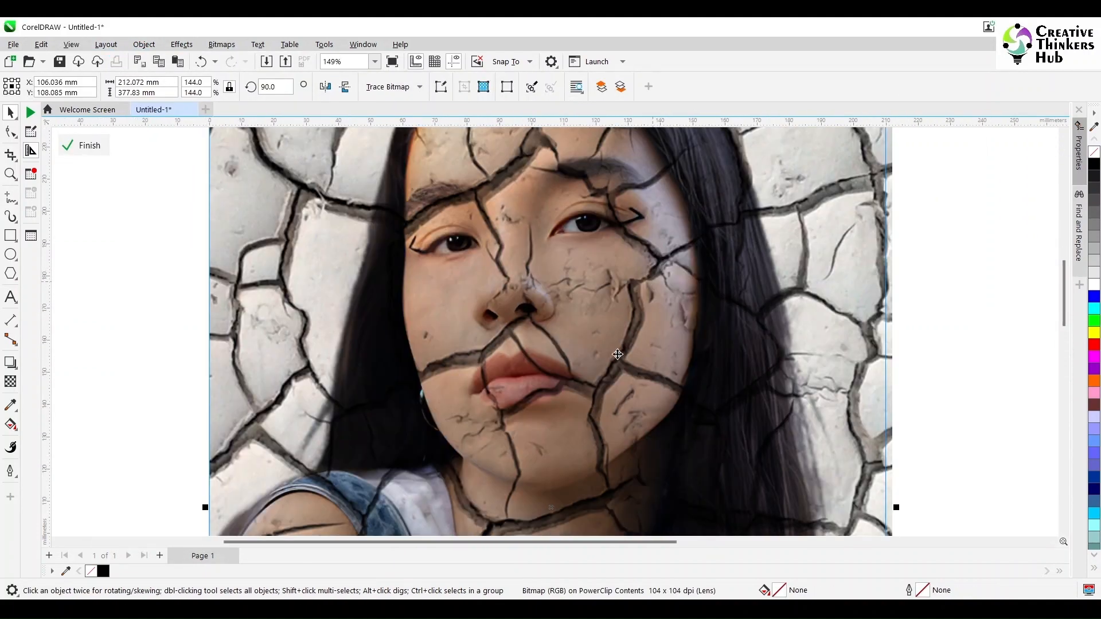
# Step: Remove the Multiply transparency from the cracked texture and open the bitmap in Corel PHOTO-PAINT
pyautogui.scroll(-10, 545, 352)
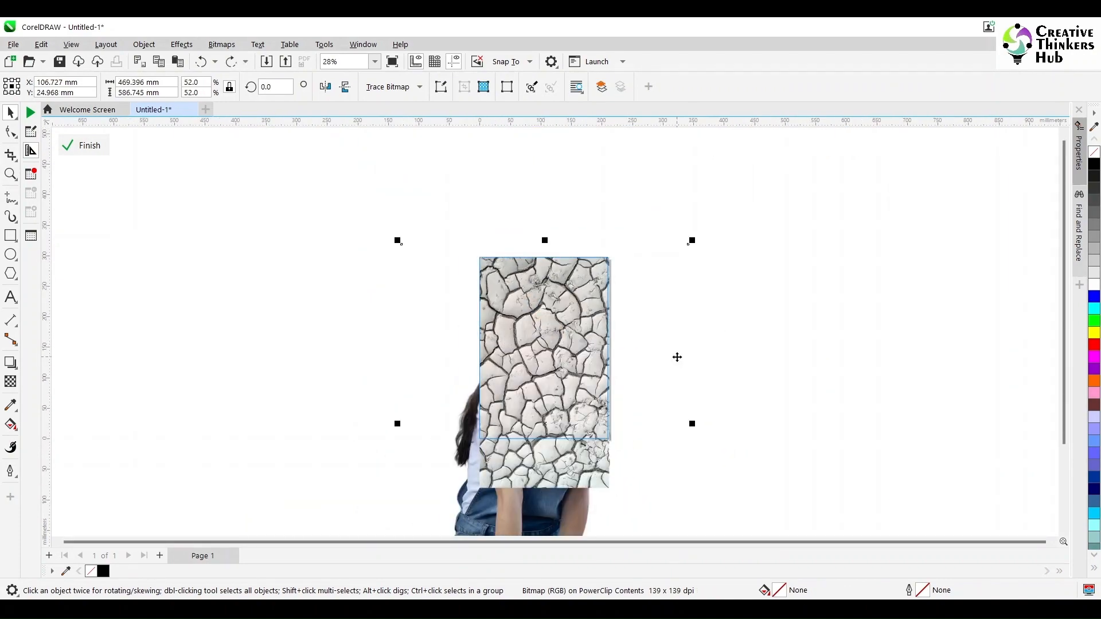
pyautogui.click(850, 339)
pyautogui.scroll(-2, 559, 347)
pyautogui.scroll(4, 559, 352)
pyautogui.click(547, 415)
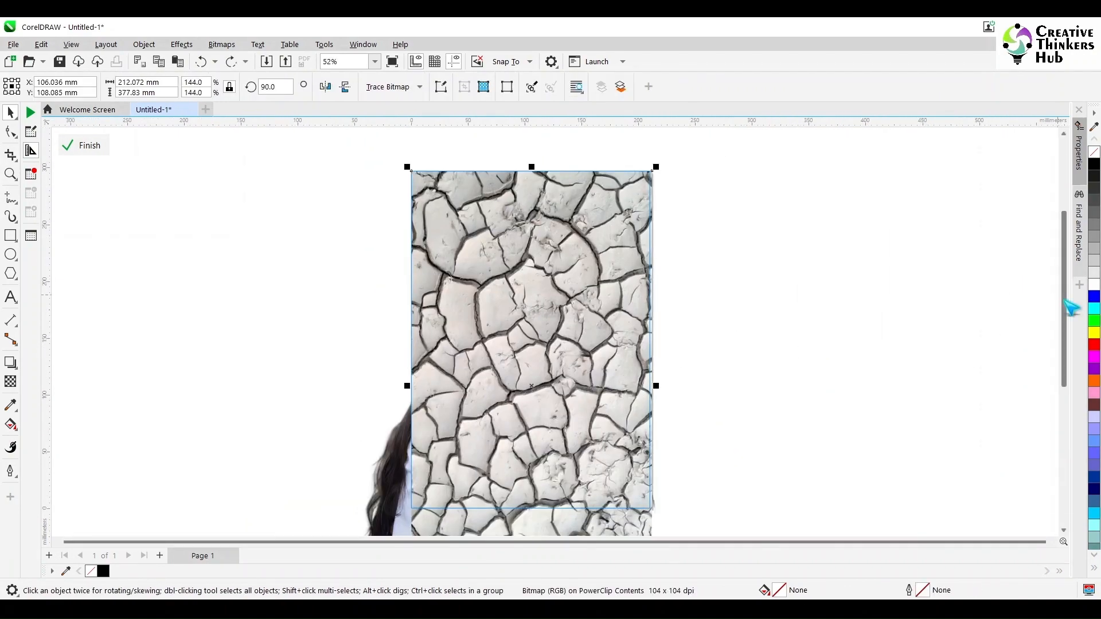
pyautogui.moveTo(1064, 299); pyautogui.dragTo(1064, 313)
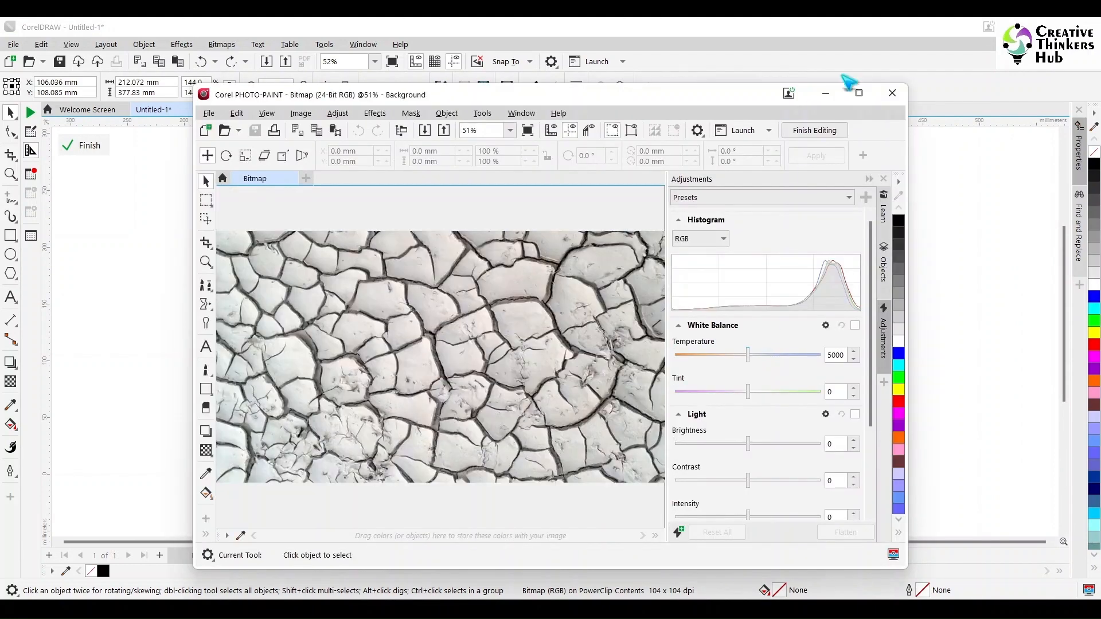
pyautogui.click(865, 100)
# Step: Mask the light plates between the cracks with the Smart Selection Mask
pyautogui.click(11, 132)
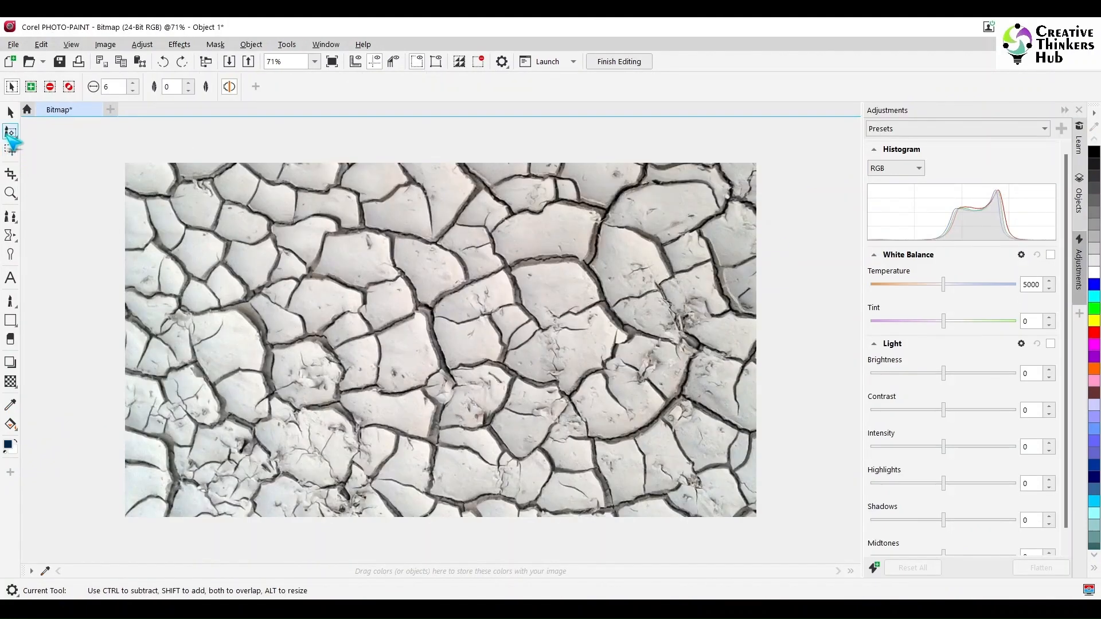
pyautogui.click(11, 131)
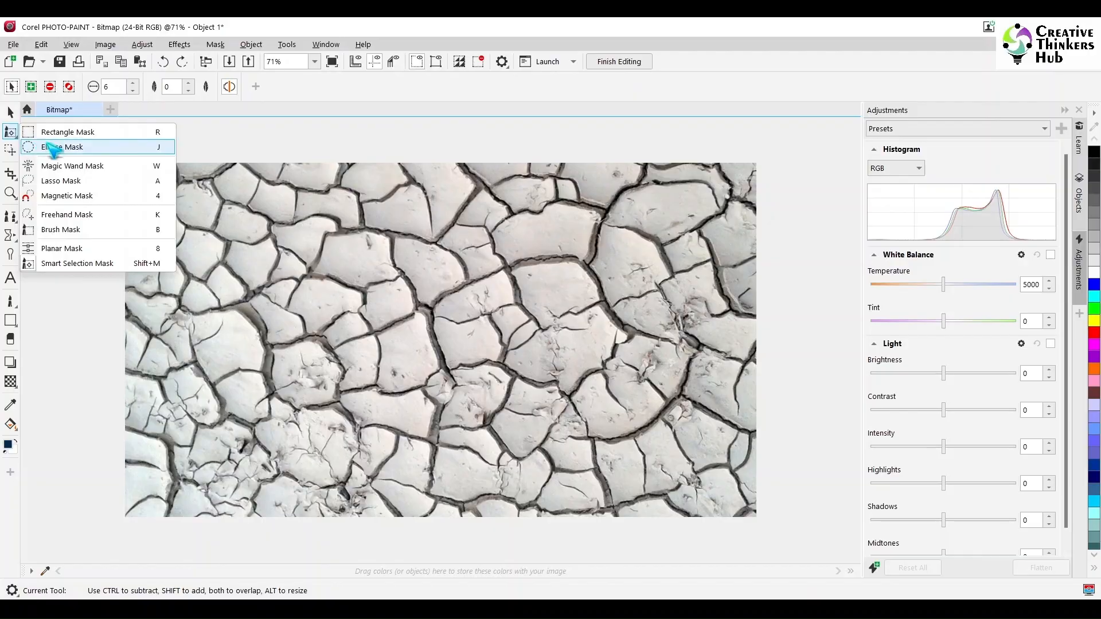
pyautogui.click(69, 267)
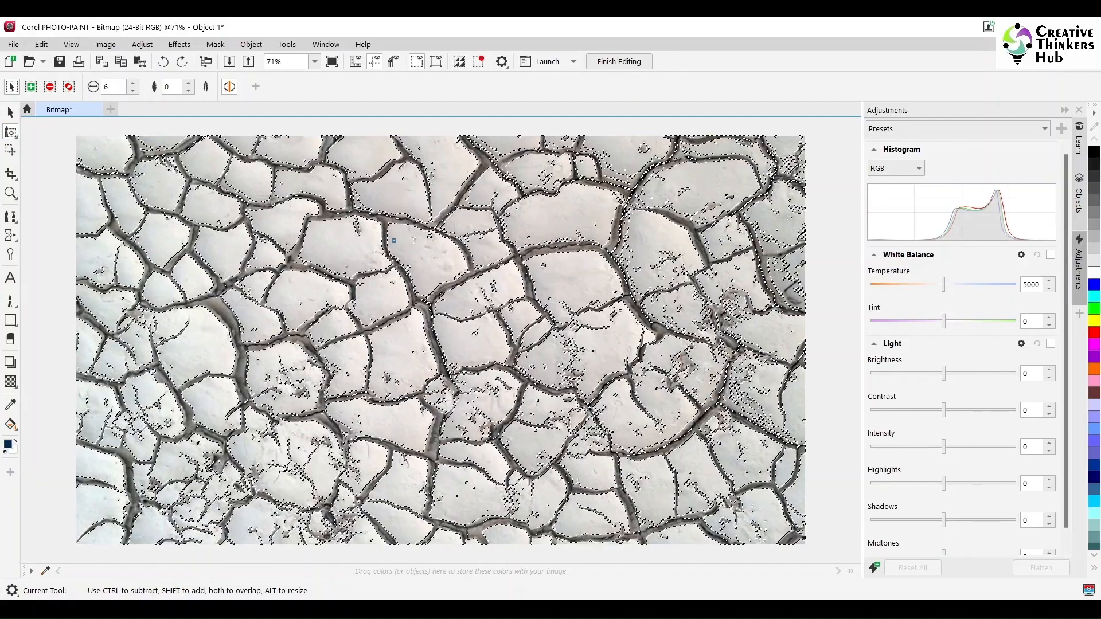
pyautogui.scroll(2, 415, 399)
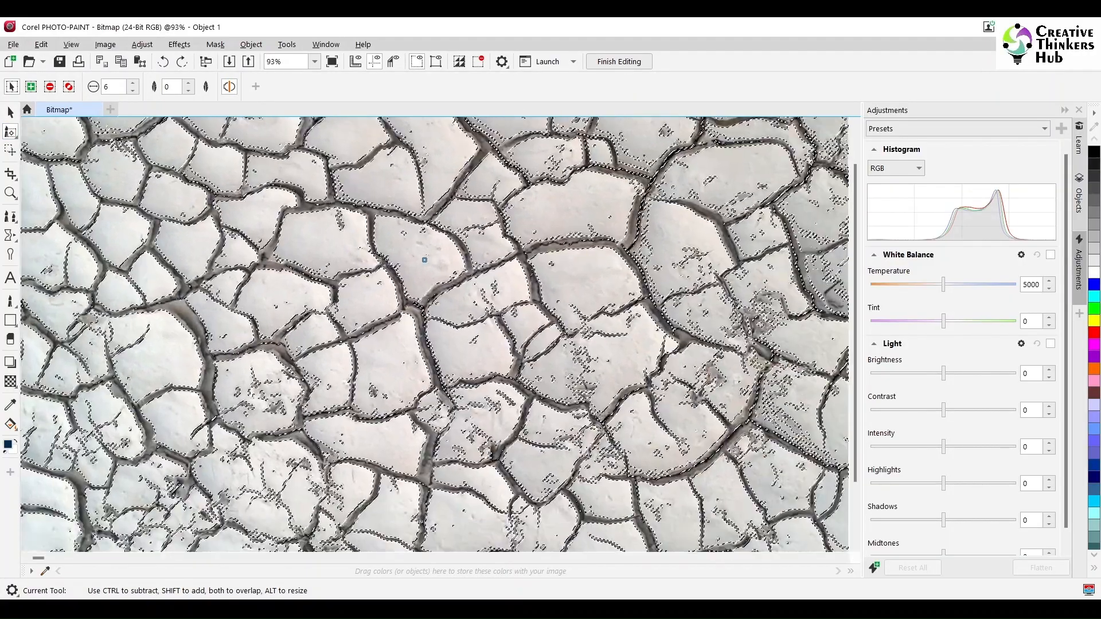
pyautogui.scroll(-3, 415, 399)
# Step: Toggle the Background layer's visibility in the object list and return the edited texture to CorelDRAW
pyautogui.click(10, 112)
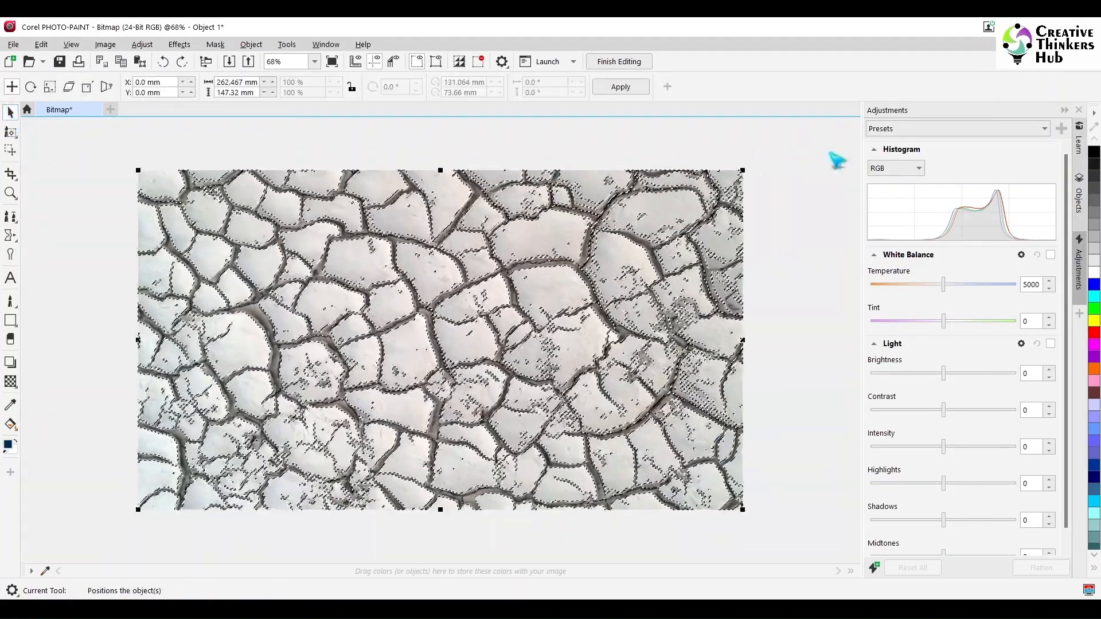
pyautogui.click(1078, 200)
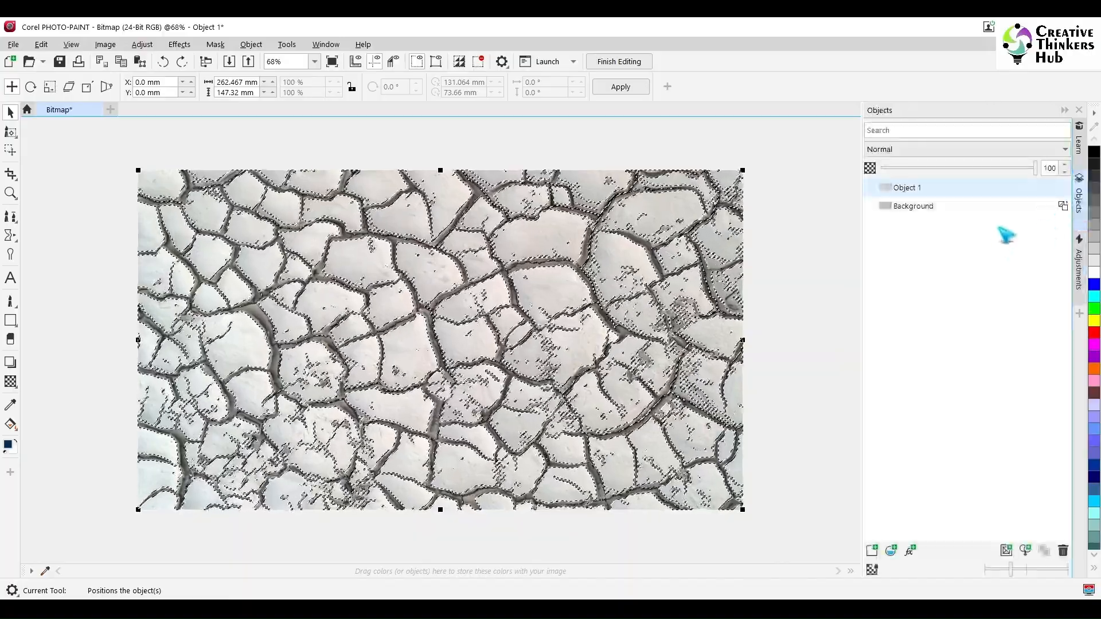
pyautogui.click(1041, 206)
pyautogui.click(1041, 207)
pyautogui.click(1041, 206)
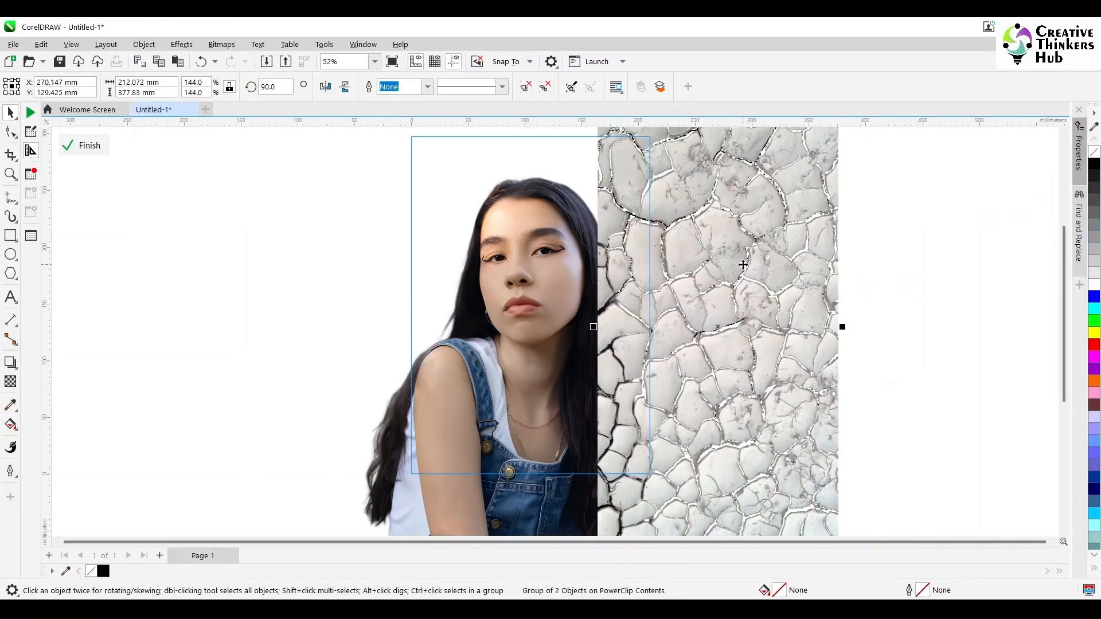
# Step: Move the cracked texture group over the woman, enlarge it to about 149.9%, and set its merge mode to Multiply
pyautogui.moveTo(643, 275); pyautogui.dragTo(642, 274)
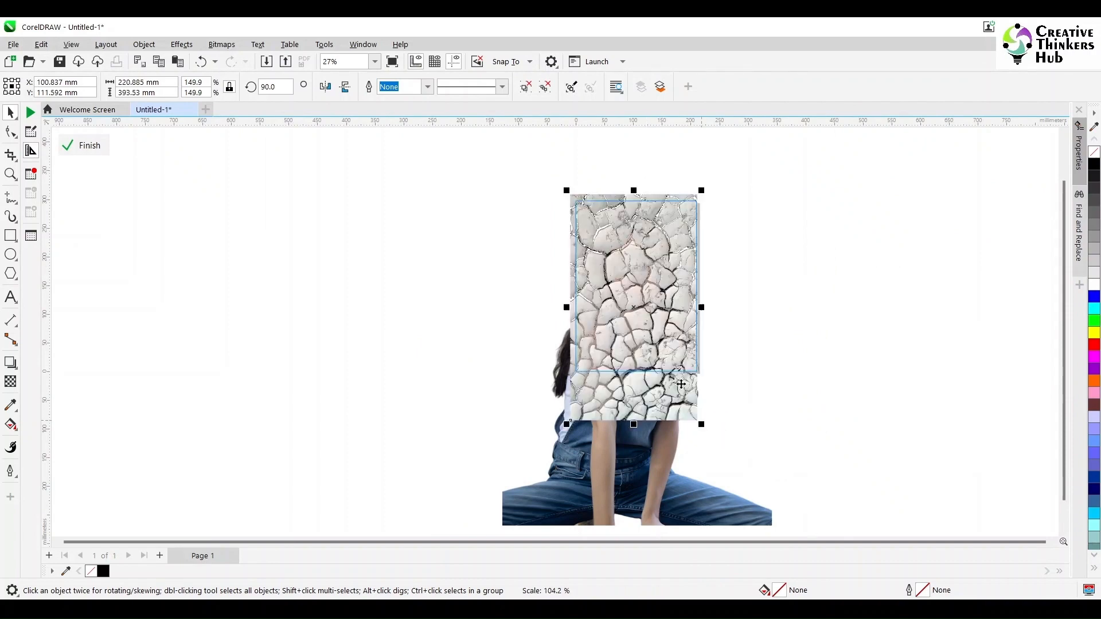
pyautogui.scroll(2, 633, 298)
pyautogui.click(10, 381)
pyautogui.click(186, 86)
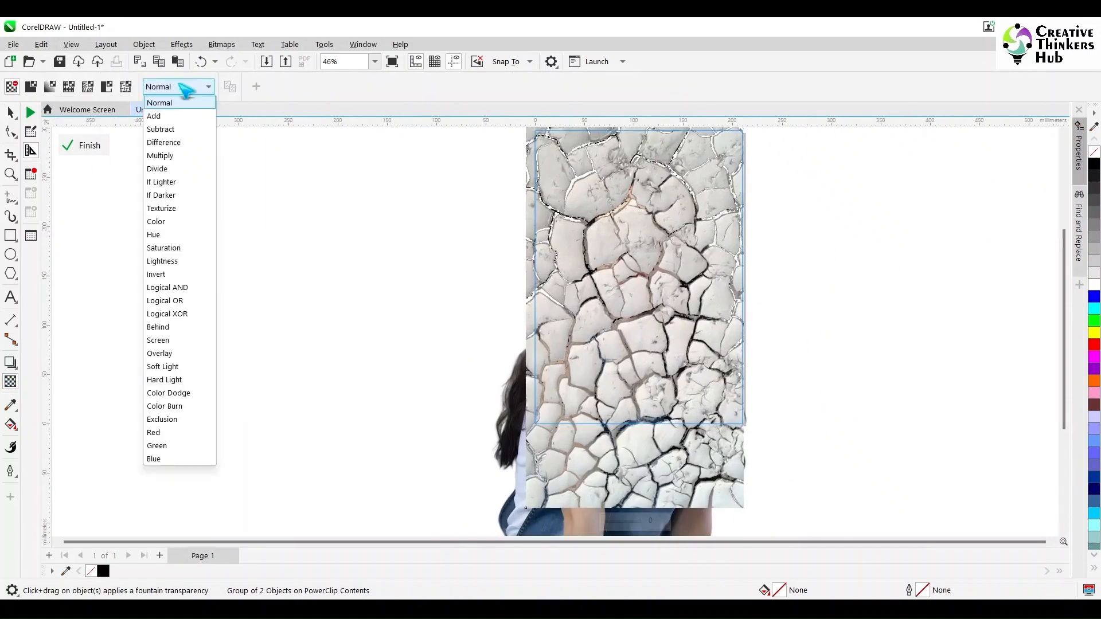
pyautogui.click(192, 152)
pyautogui.press('space')
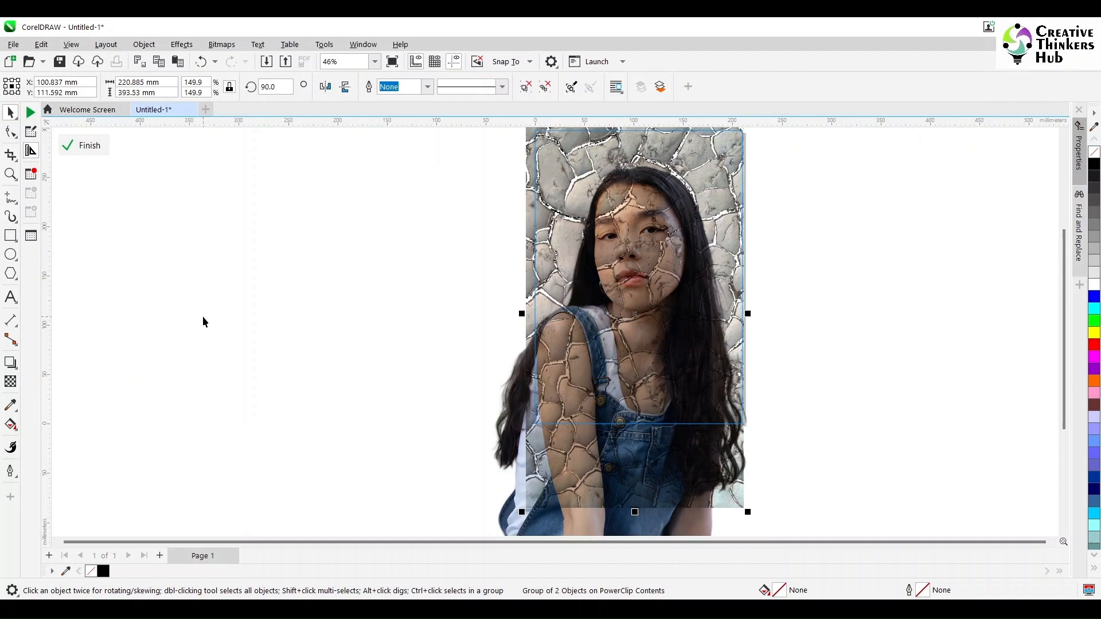
# Step: Apply a vertical linear fountain transparency to the cracked texture so it fades out toward the woman's chest
pyautogui.click(10, 381)
pyautogui.click(31, 87)
pyautogui.scroll(1, 721, 275)
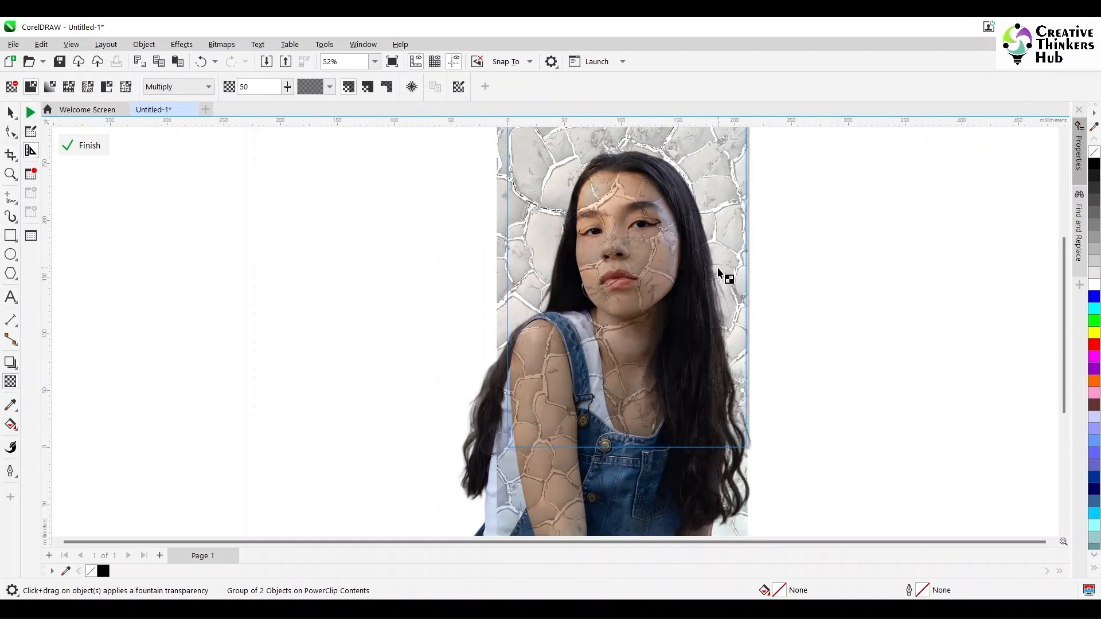
pyautogui.moveTo(717, 270); pyautogui.dragTo(633, 331)
pyautogui.click(50, 87)
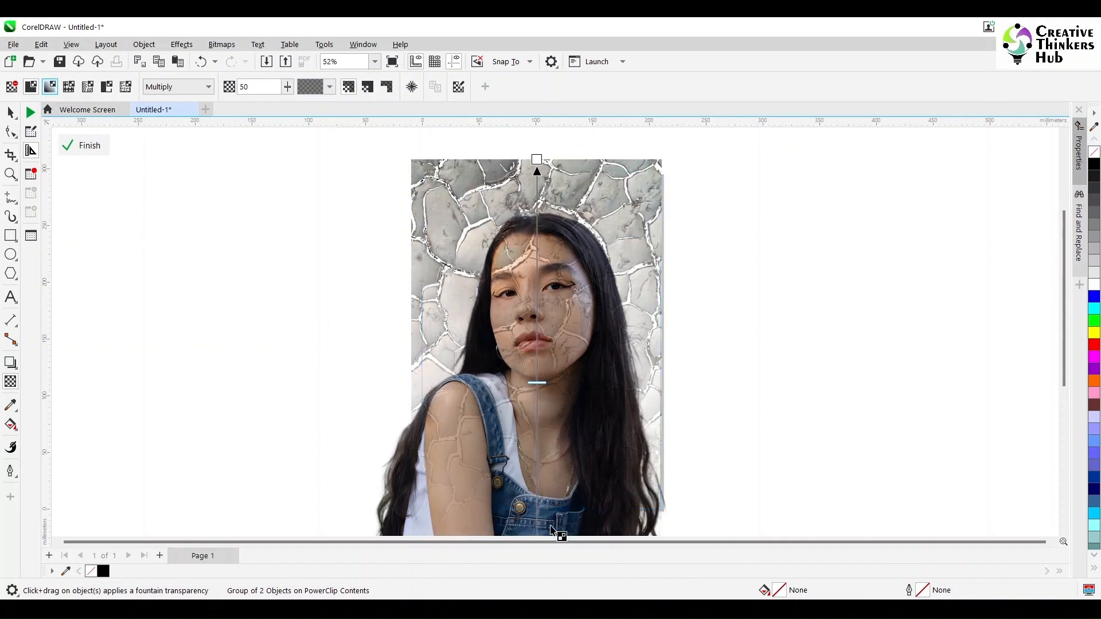
pyautogui.moveTo(1064, 304); pyautogui.dragTo(1064, 340)
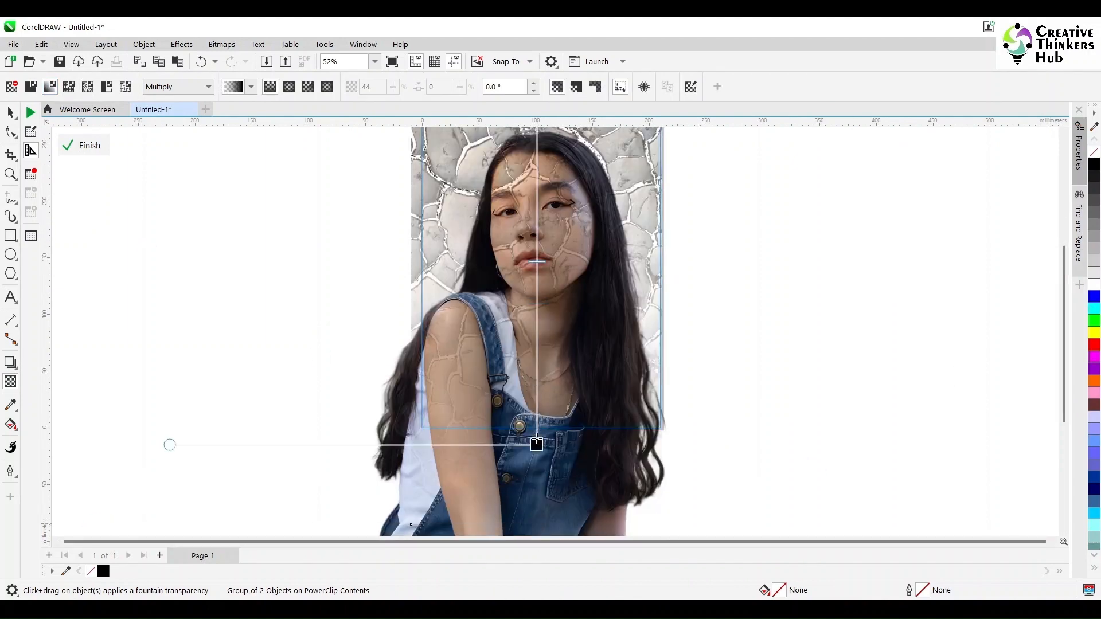
pyautogui.moveTo(535, 429); pyautogui.dragTo(534, 429)
pyautogui.click(1063, 135)
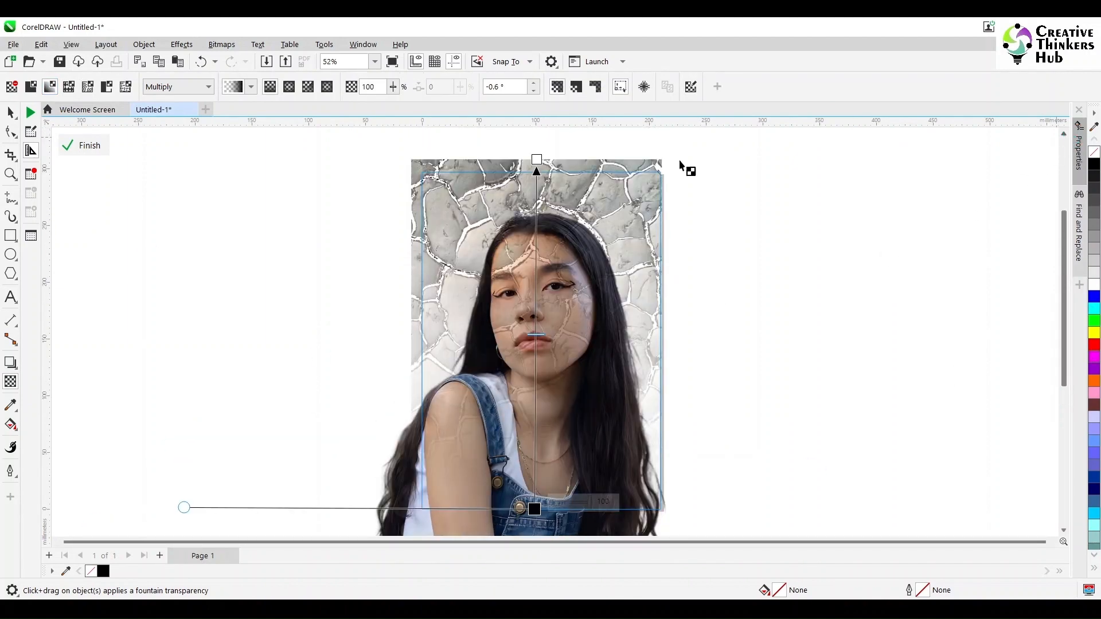
# Step: Shorten the texture's fade to run from the woman's forehead to her upper chest, and deselect the texture
pyautogui.moveTo(534, 202); pyautogui.dragTo(534, 201)
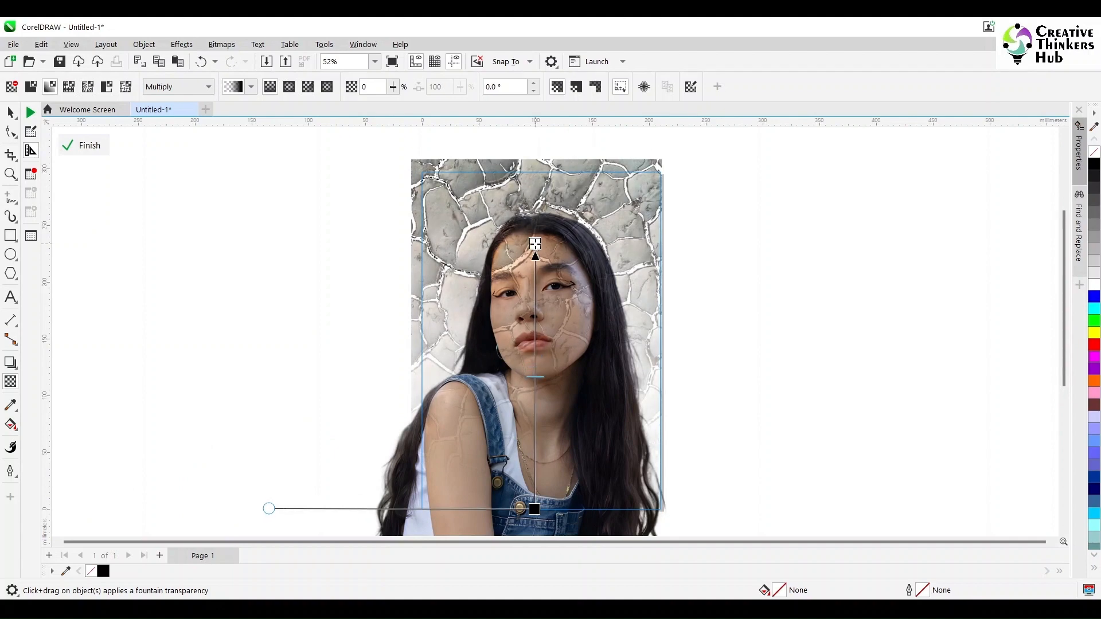
pyautogui.moveTo(534, 244); pyautogui.dragTo(535, 247)
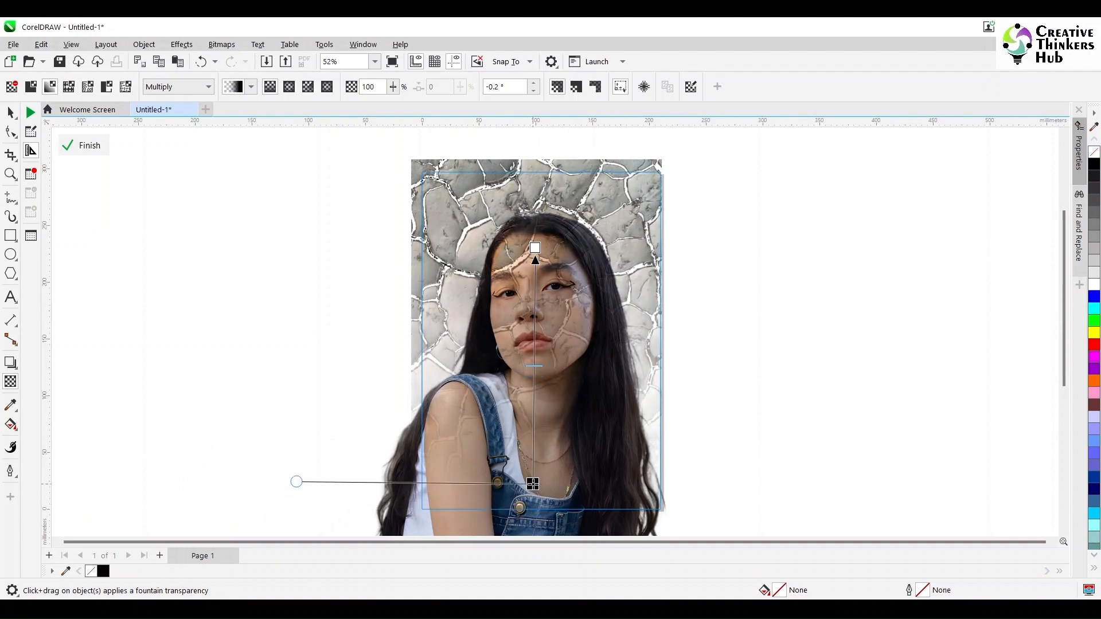
pyautogui.moveTo(534, 483); pyautogui.dragTo(537, 482)
pyautogui.click(782, 425)
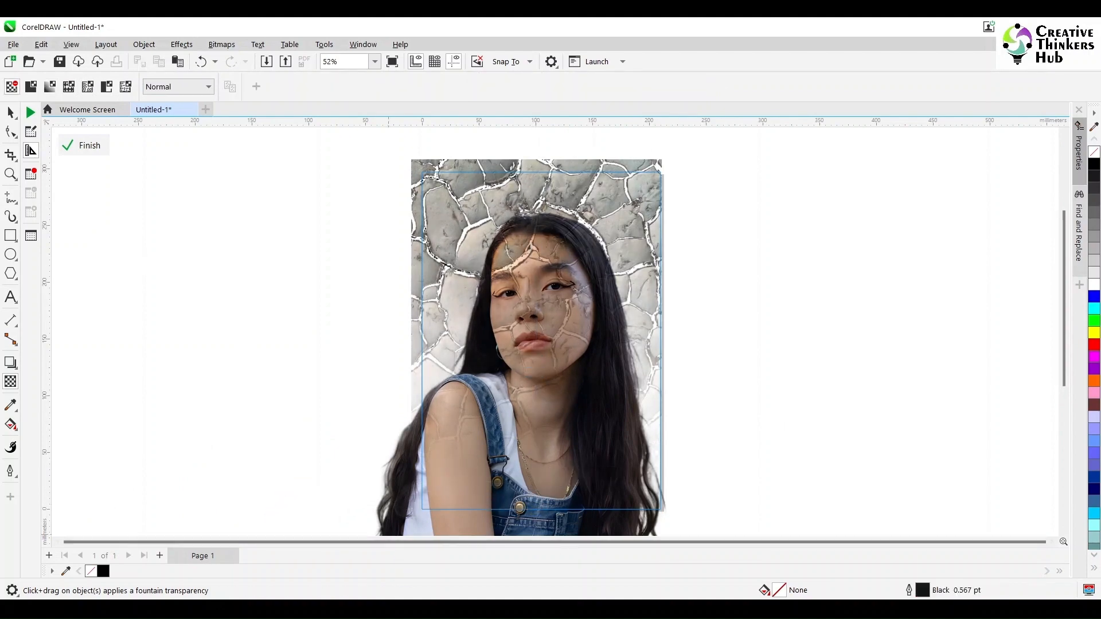
# Step: Bring the high-angle-shot-heated-volcano-process-eruption photo from the Downloads folder into the PowerClip contents
pyautogui.click(405, 607)
pyautogui.click(621, 204)
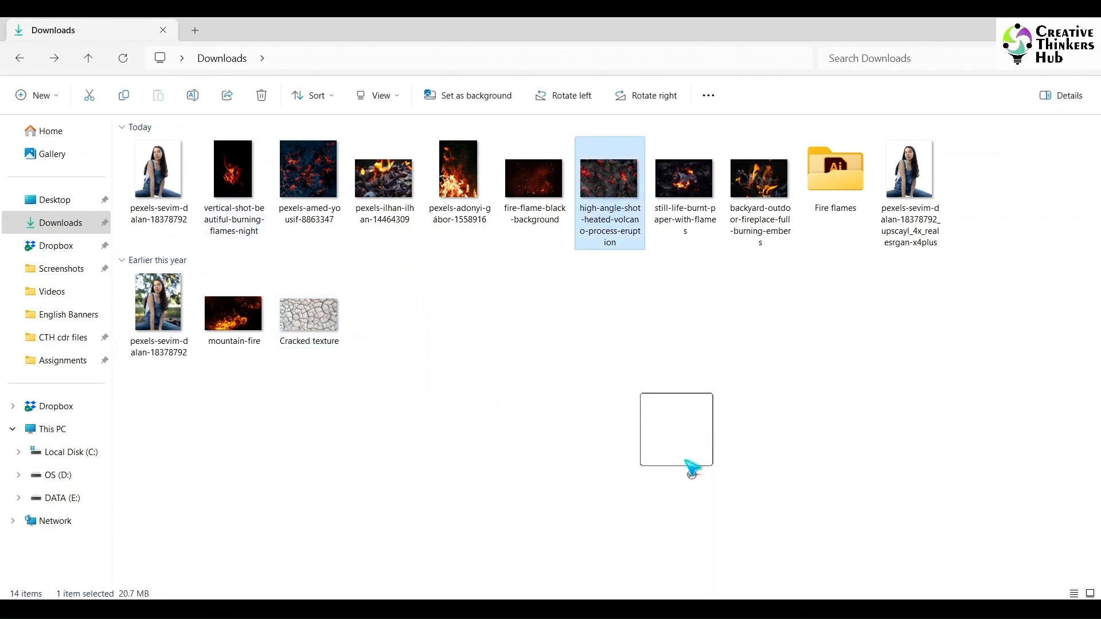
pyautogui.moveTo(691, 471); pyautogui.dragTo(692, 436)
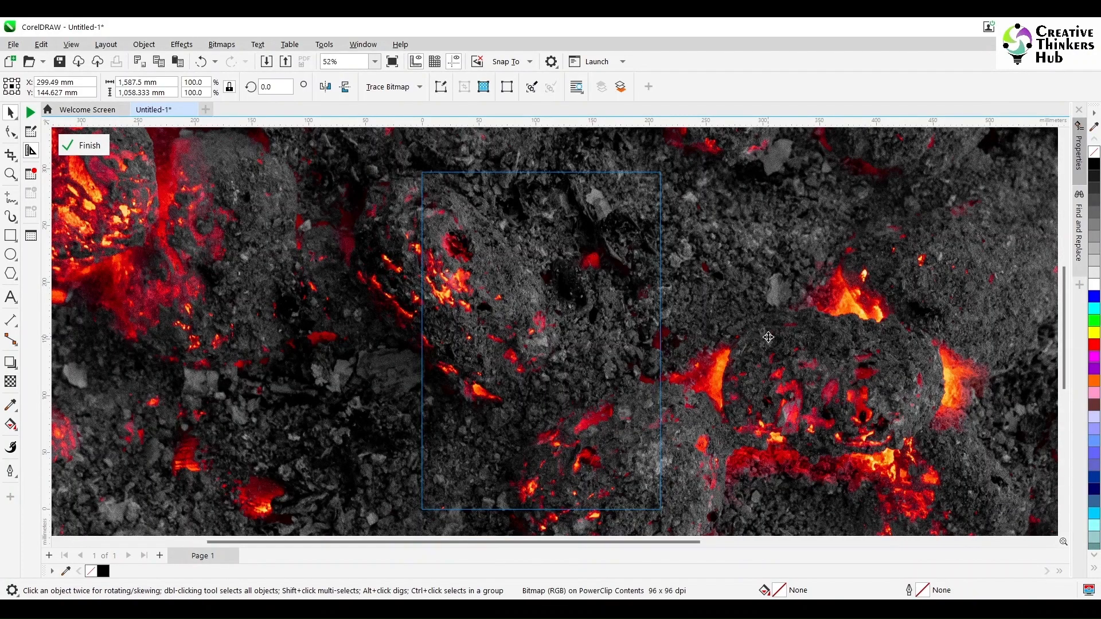
# Step: Shrink the glowing coal photo to about 210 x 140 mm and place it over one half of the woman's face
pyautogui.scroll(-5, 740, 357)
pyautogui.moveTo(906, 465); pyautogui.dragTo(782, 392)
pyautogui.scroll(3, 774, 304)
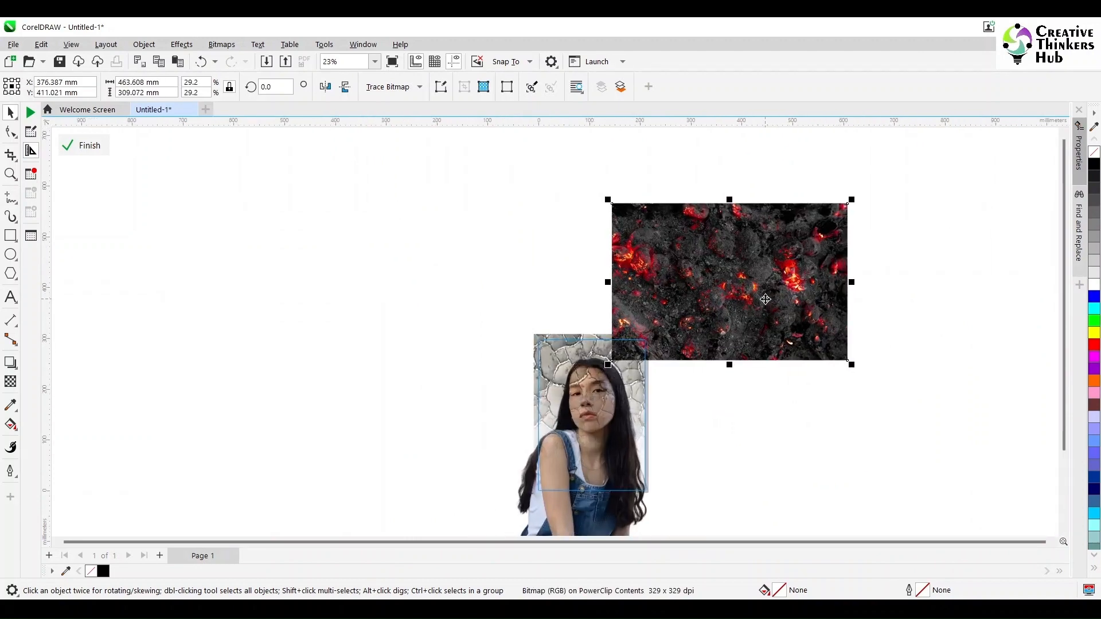
pyautogui.moveTo(714, 286); pyautogui.dragTo(689, 393)
pyautogui.scroll(3, 689, 393)
pyautogui.moveTo(937, 238); pyautogui.dragTo(793, 335)
pyautogui.scroll(-2, 771, 395)
pyautogui.moveTo(772, 395); pyautogui.dragTo(700, 390)
# Step: Try the Overlay merge mode on the glowing coal photo
pyautogui.click(10, 380)
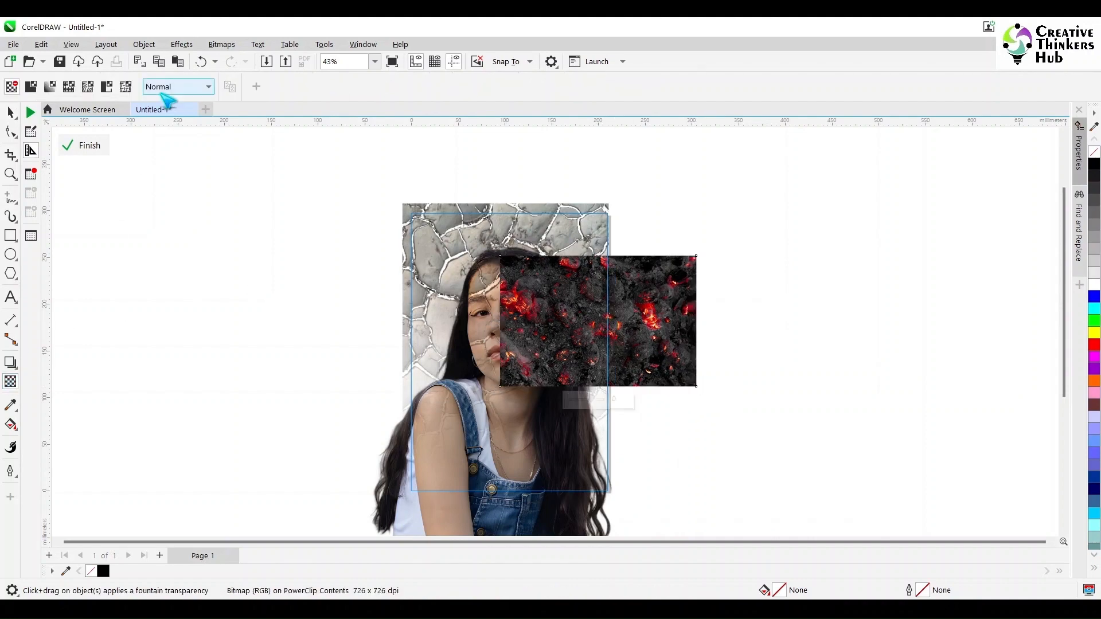
pyautogui.click(166, 86)
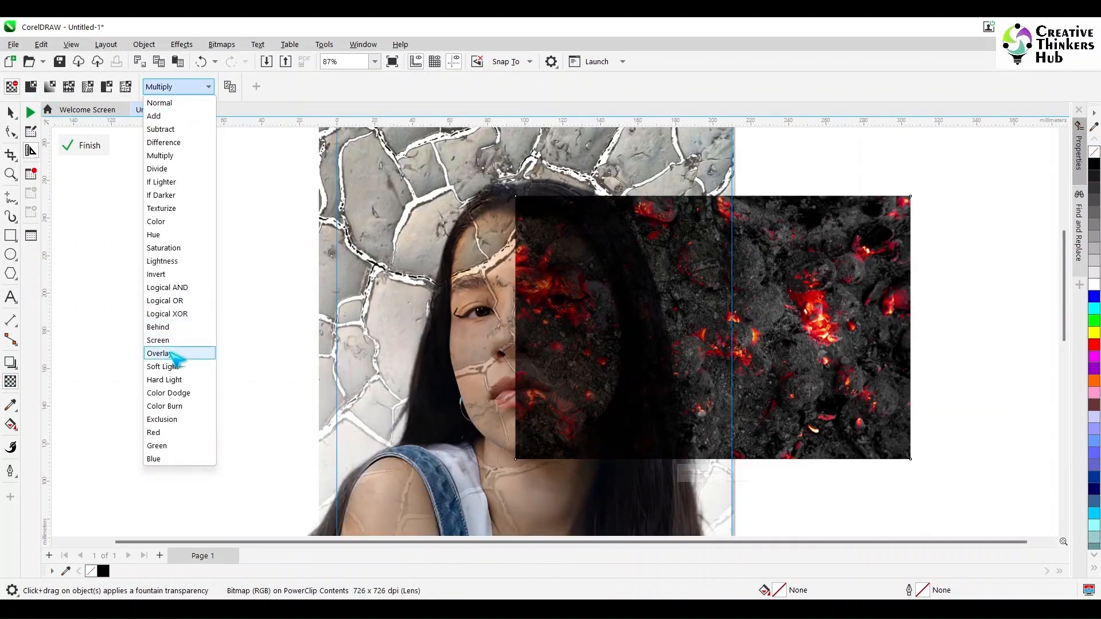
pyautogui.click(163, 353)
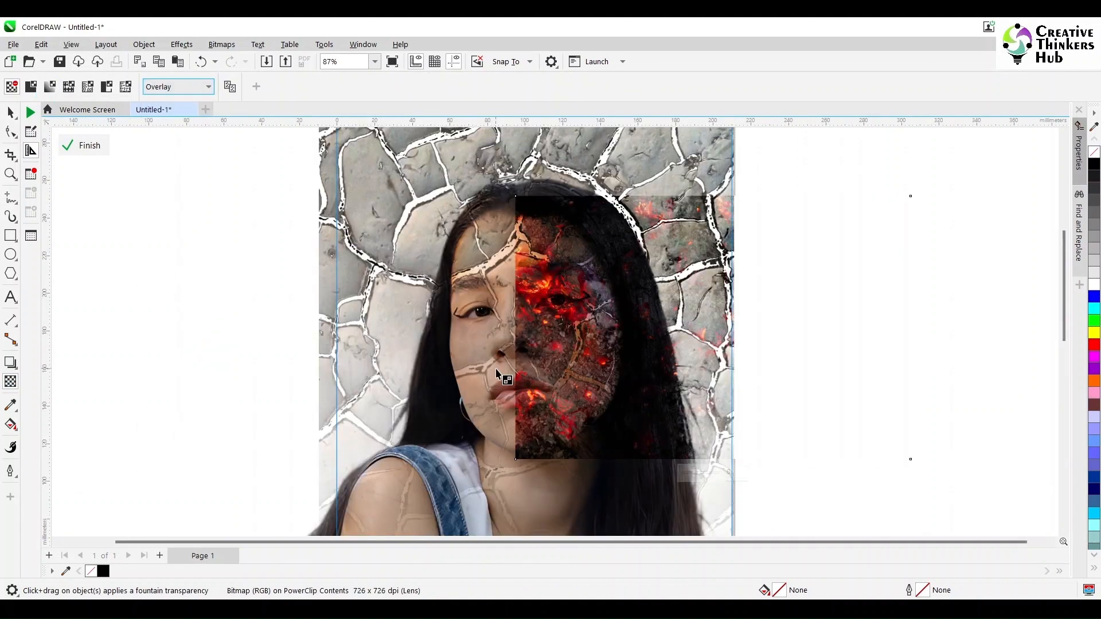
pyautogui.press('space')
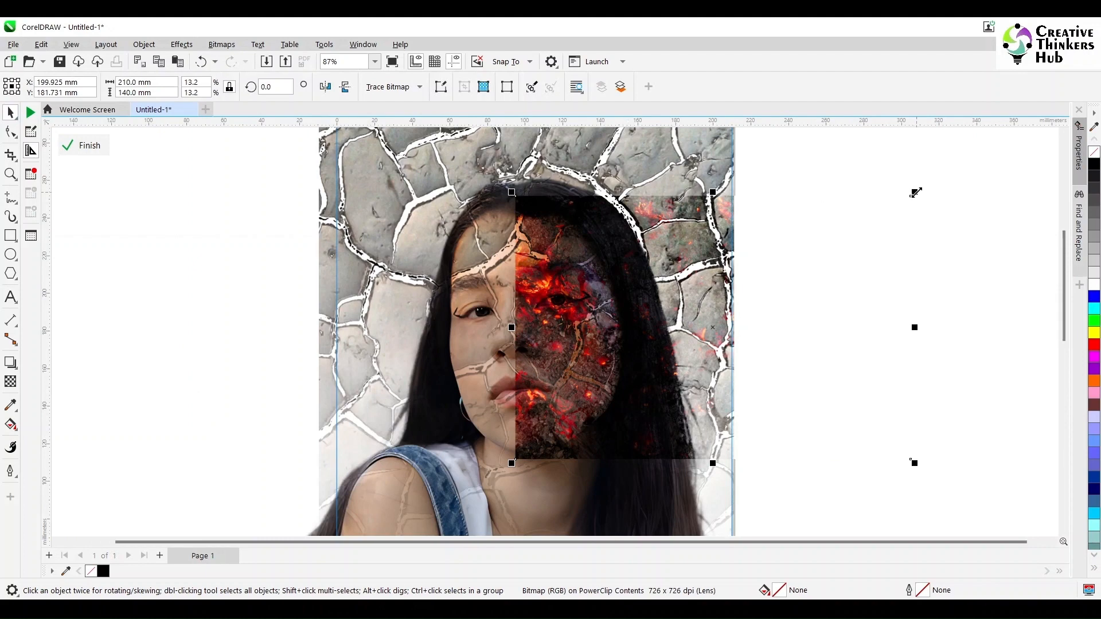
# Step: Enlarge the glowing coal photo to about 13.9% and rotate it 90 degrees
pyautogui.moveTo(915, 193); pyautogui.dragTo(933, 173)
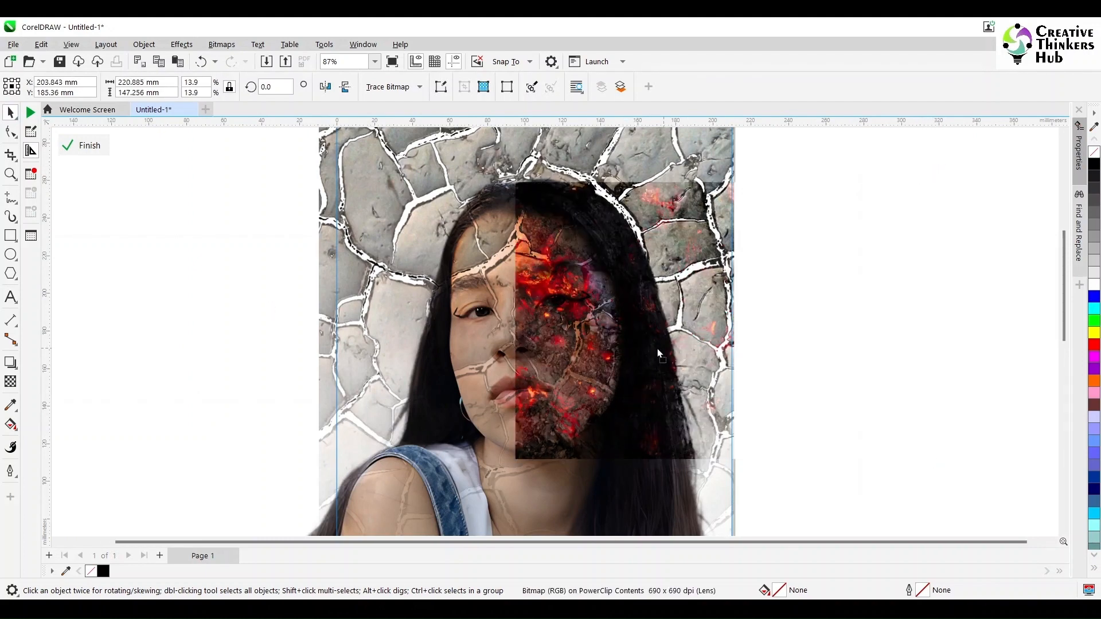
pyautogui.moveTo(657, 349); pyautogui.dragTo(645, 348)
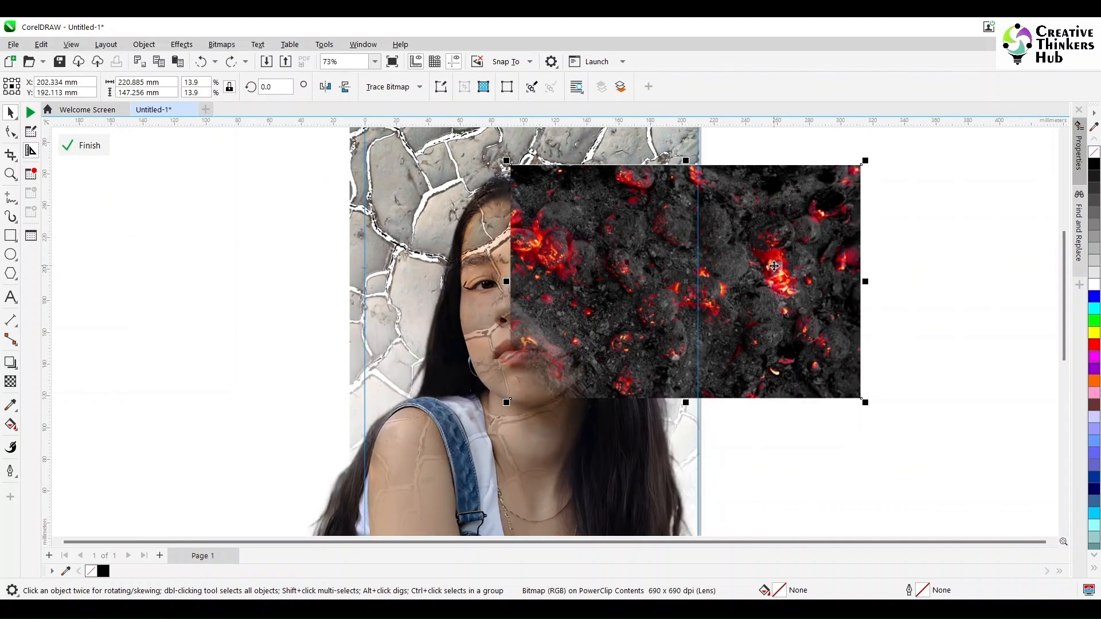
pyautogui.write('90')
pyautogui.press('Return')
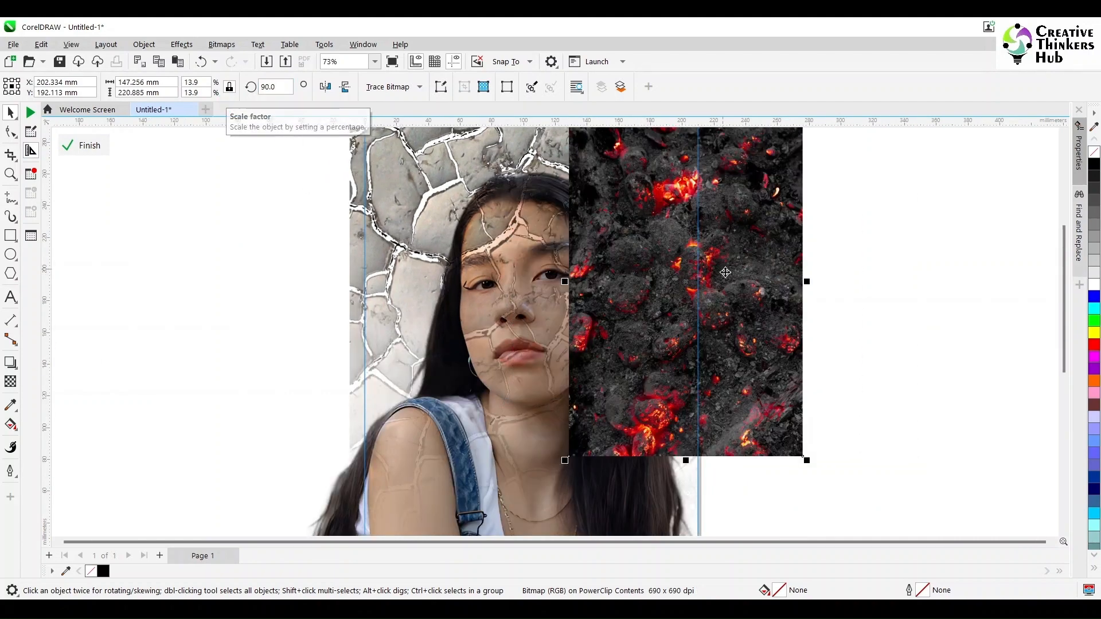
# Step: Shrink the rotated coal photo to about 97 x 145 mm and move it over half of the woman's face
pyautogui.scroll(-3, 725, 273)
pyautogui.moveTo(775, 387); pyautogui.dragTo(748, 344)
pyautogui.moveTo(689, 302); pyautogui.dragTo(665, 313)
pyautogui.moveTo(719, 184); pyautogui.dragTo(735, 143)
pyautogui.scroll(3, 711, 195)
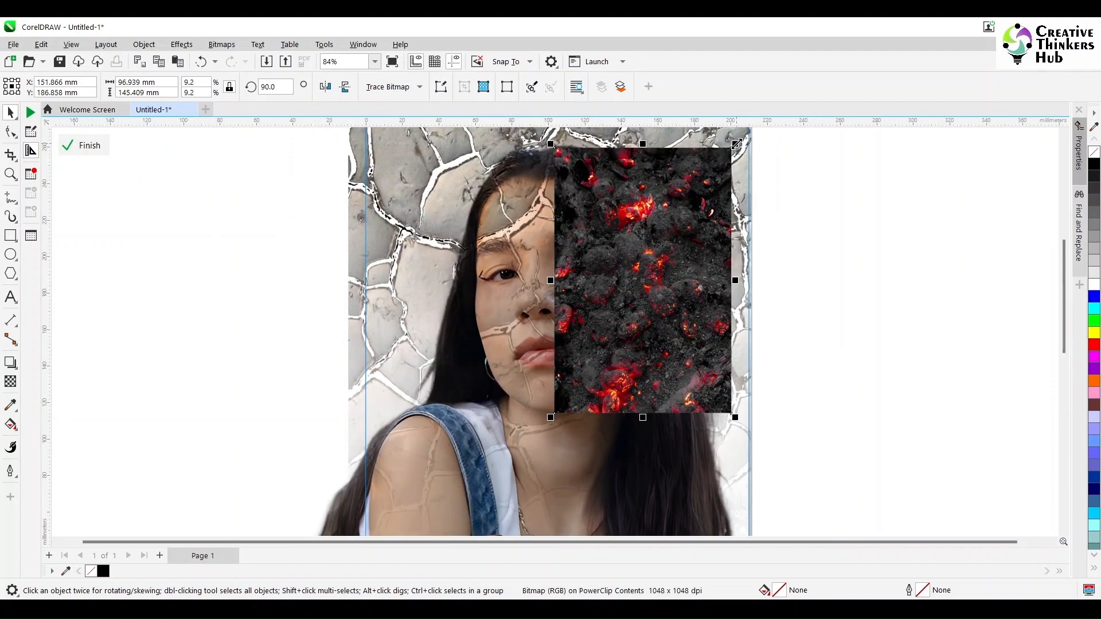
pyautogui.moveTo(673, 253); pyautogui.dragTo(650, 253)
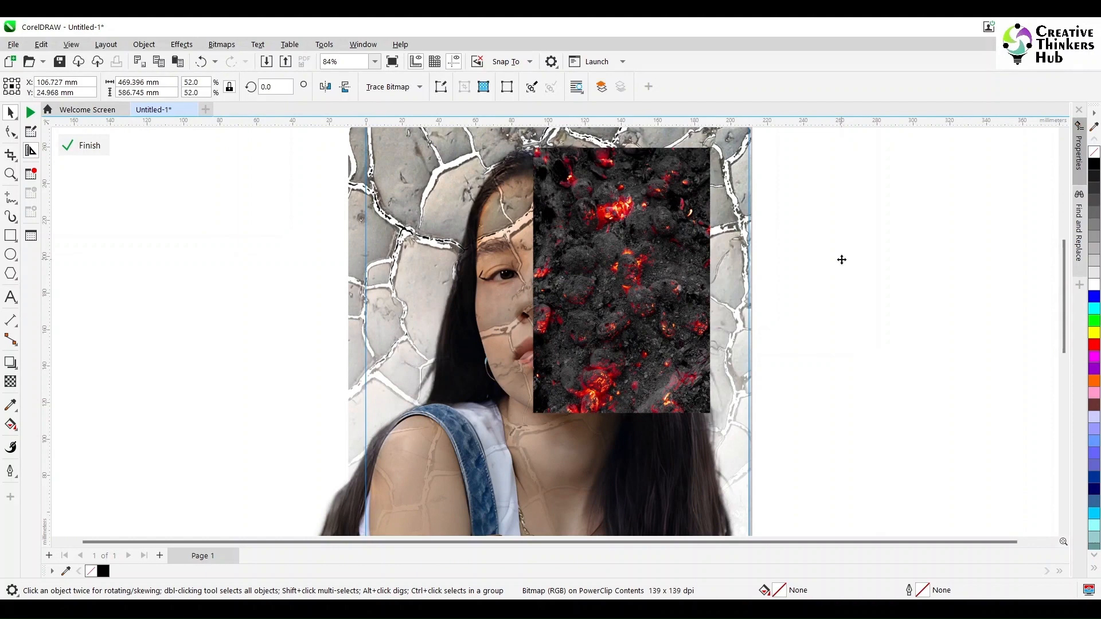
# Step: Place a copy of the woman's photo beside the composition, clear of the texture and coal photo
pyautogui.scroll(-4, 814, 363)
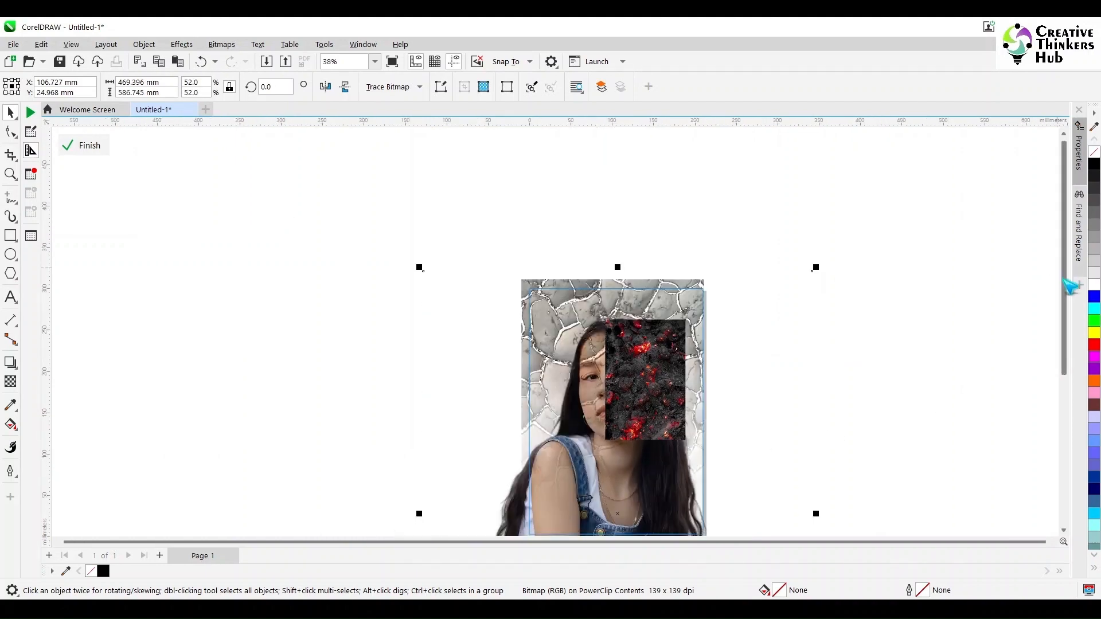
pyautogui.moveTo(767, 275); pyautogui.dragTo(987, 277)
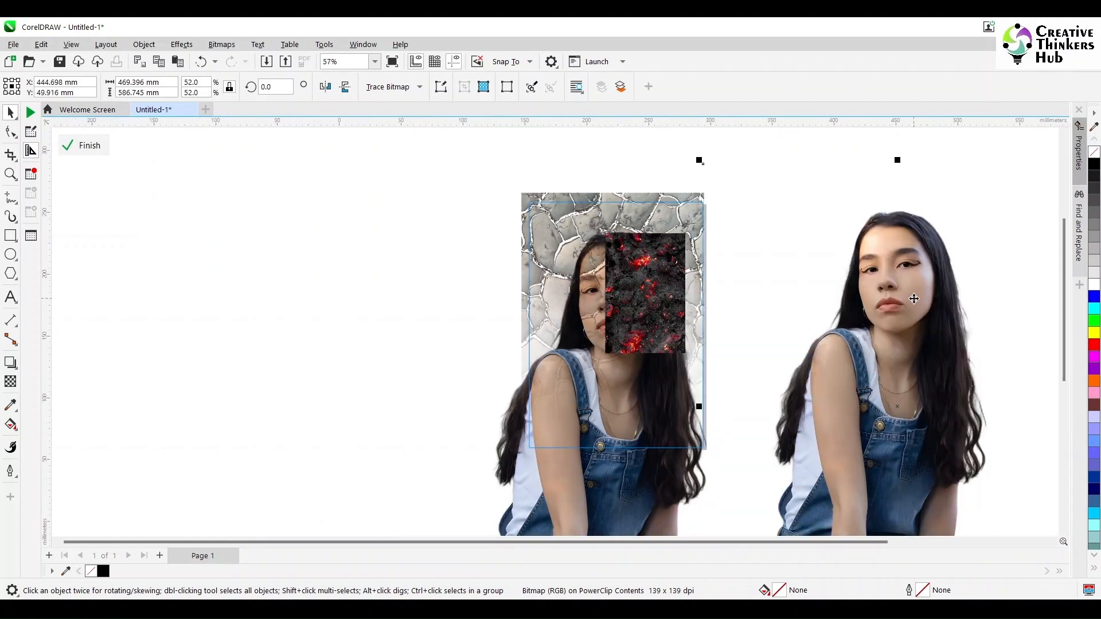
pyautogui.scroll(2, 927, 261)
pyautogui.scroll(1, 903, 191)
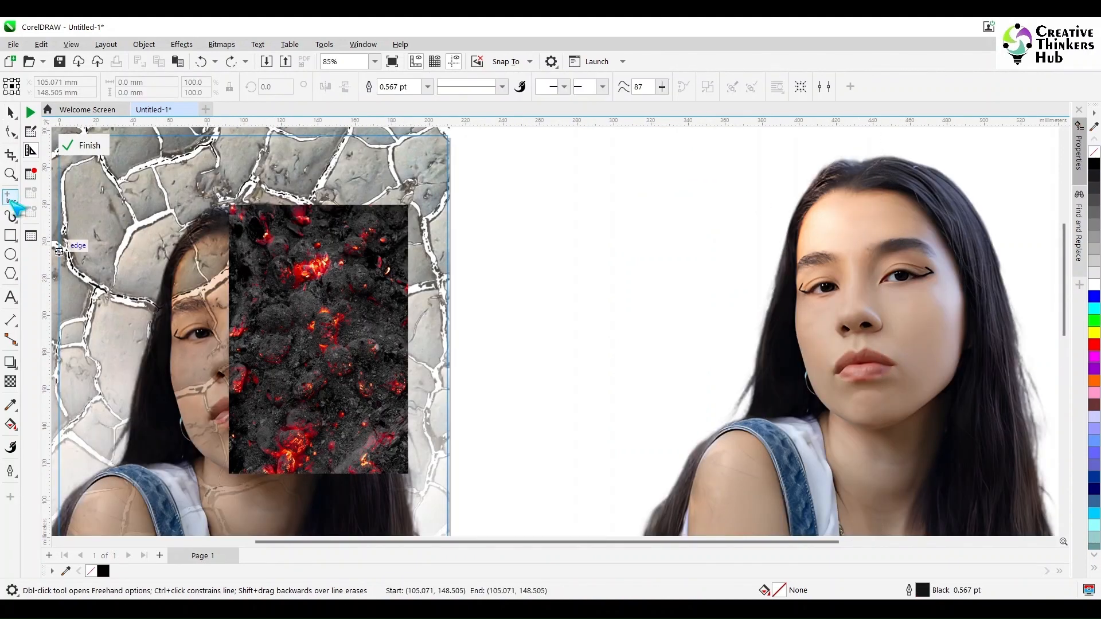
# Step: Sketch a closed freehand curve about 104 x 151 mm around the copied woman's half face, following nose, lips, jaw and outer hair
pyautogui.click(15, 203)
pyautogui.click(53, 196)
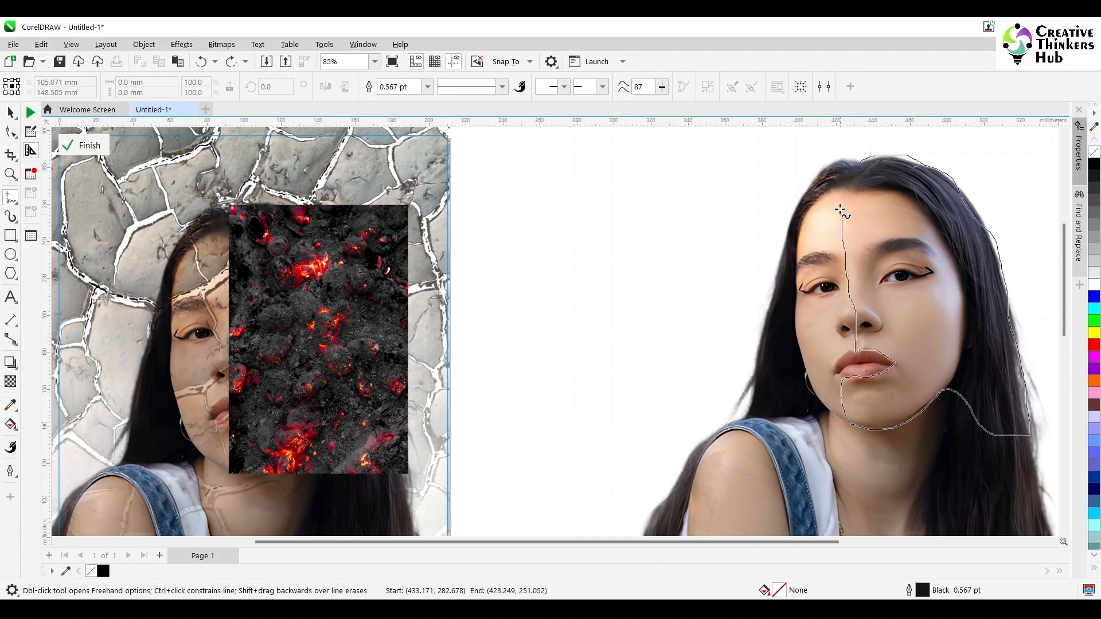
pyautogui.click(859, 162)
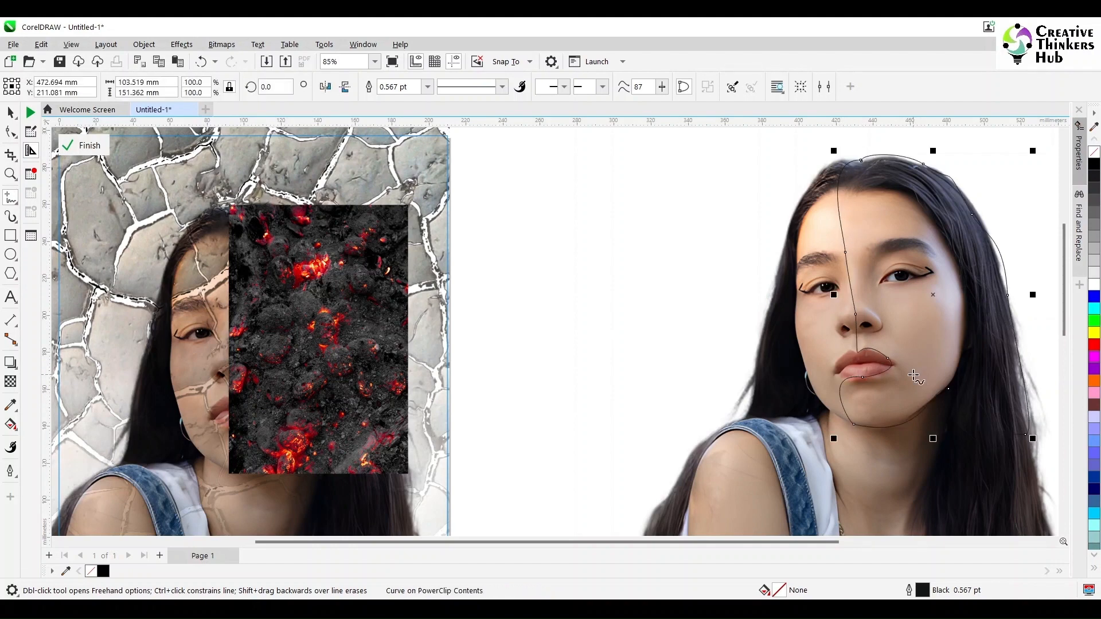
# Step: Delete the curve's nodes around the lips and chin so its inner edge runs straight down from nose to chin
pyautogui.scroll(2, 915, 378)
pyautogui.press('F10')
pyautogui.moveTo(817, 457); pyautogui.dragTo(821, 459)
pyautogui.moveTo(813, 401); pyautogui.dragTo(813, 401)
pyautogui.press('Delete')
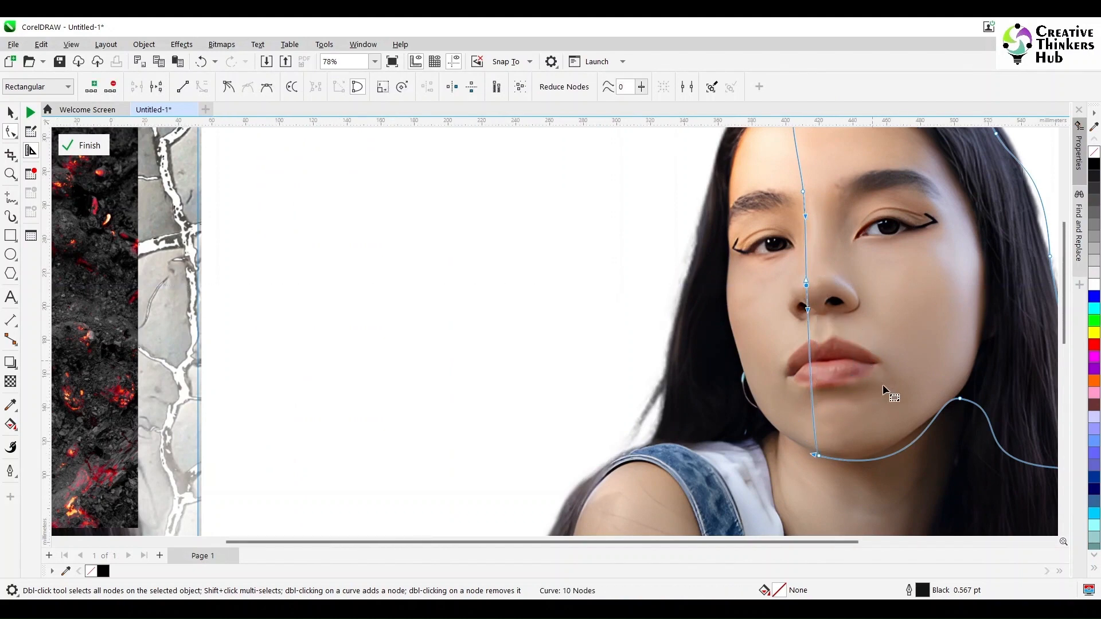
# Step: Adjust the curve's handles at the chin and jaw, and add a node between them to follow the jawline
pyautogui.scroll(1, 886, 387)
pyautogui.moveTo(945, 340); pyautogui.dragTo(944, 338)
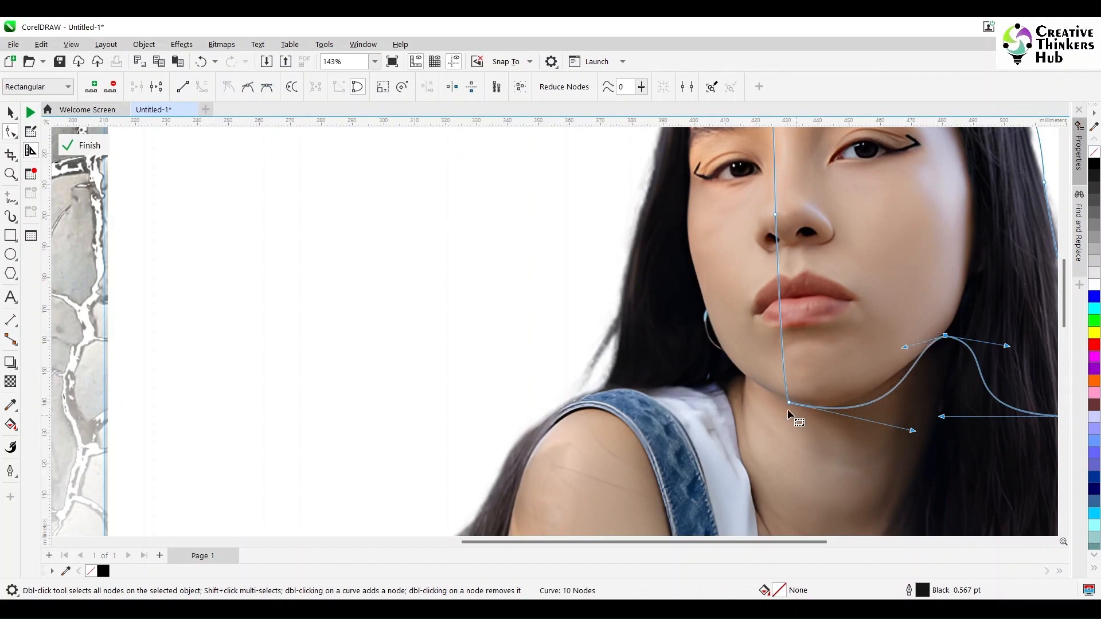
pyautogui.moveTo(913, 430); pyautogui.dragTo(914, 422)
pyautogui.click(893, 392)
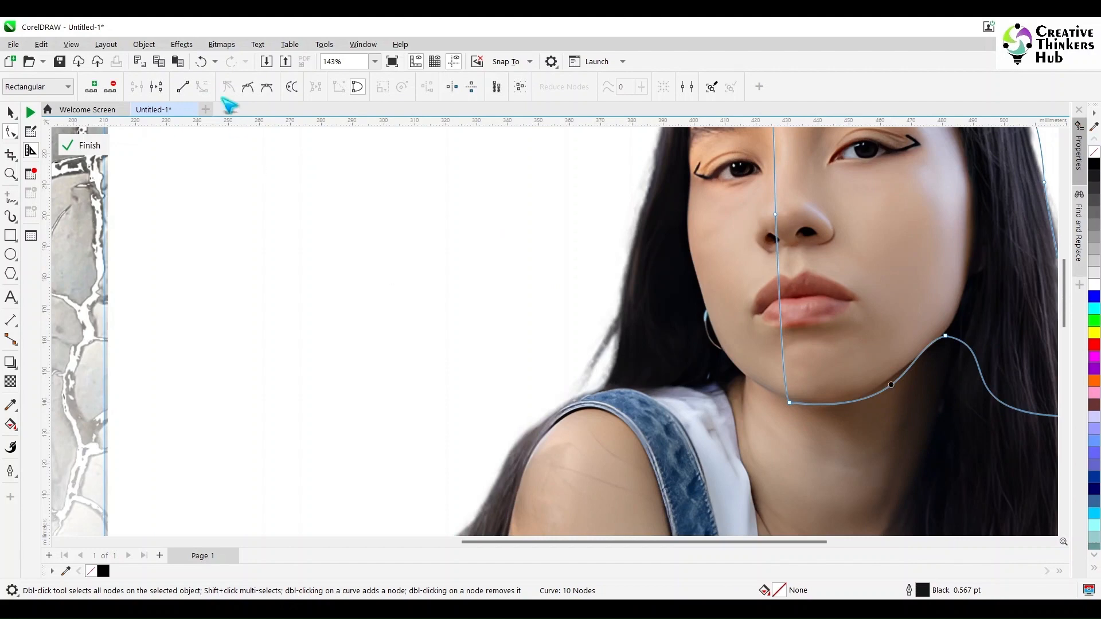
pyautogui.scroll(3, 893, 392)
# Step: Switch to Wireframe view and align the curve's jaw nodes and handles with the edge of the woman's jaw
pyautogui.click(71, 45)
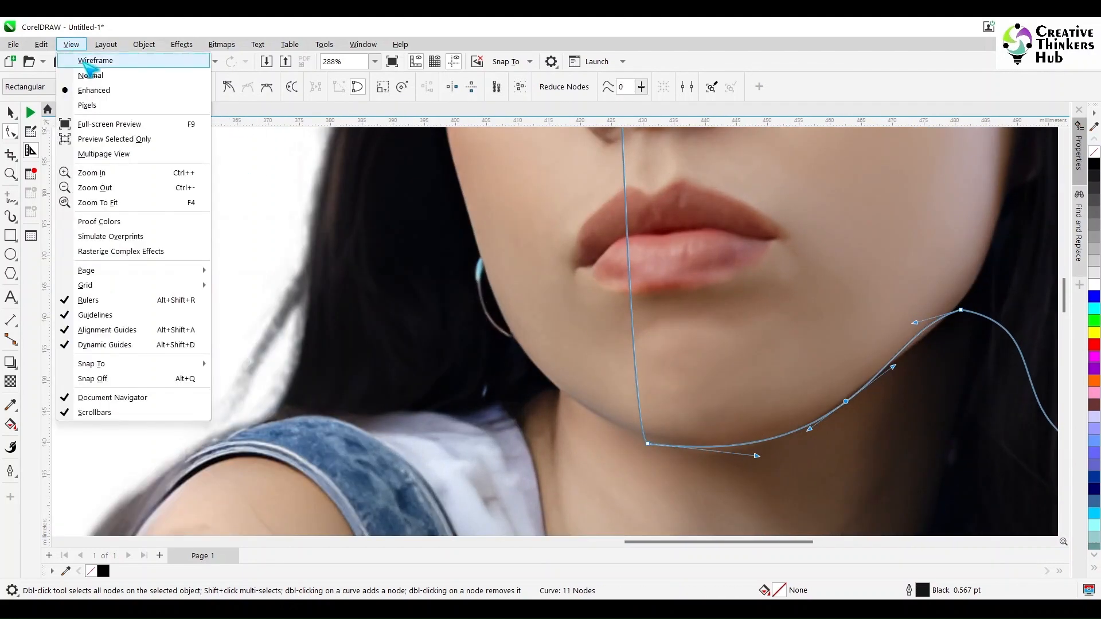
pyautogui.click(92, 57)
pyautogui.scroll(5, 646, 453)
pyautogui.scroll(-5, 660, 424)
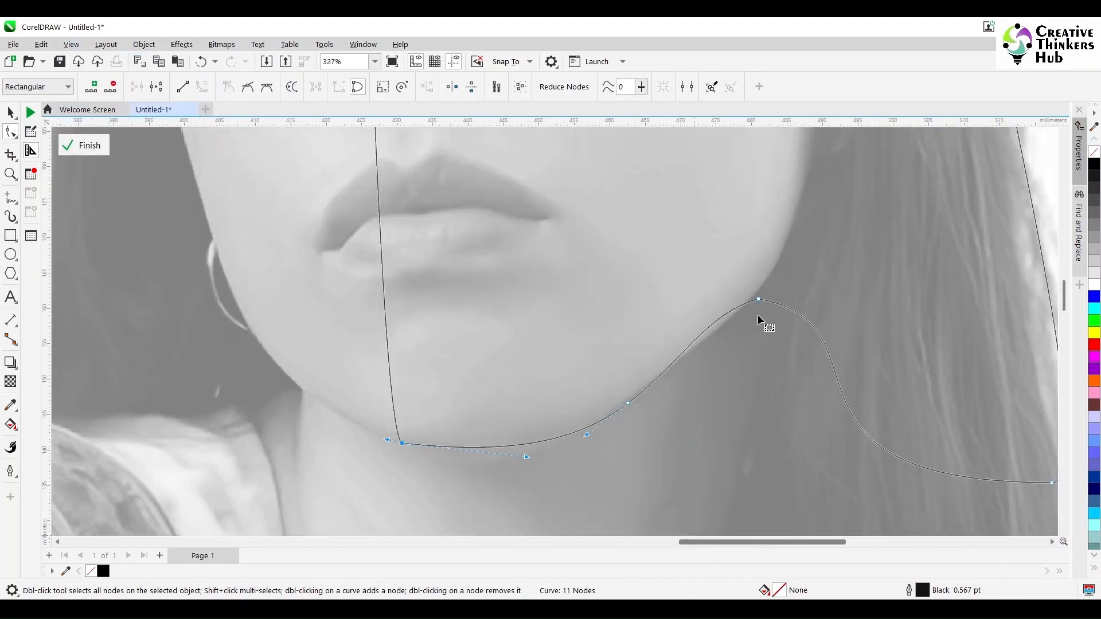
pyautogui.moveTo(758, 299); pyautogui.dragTo(717, 327)
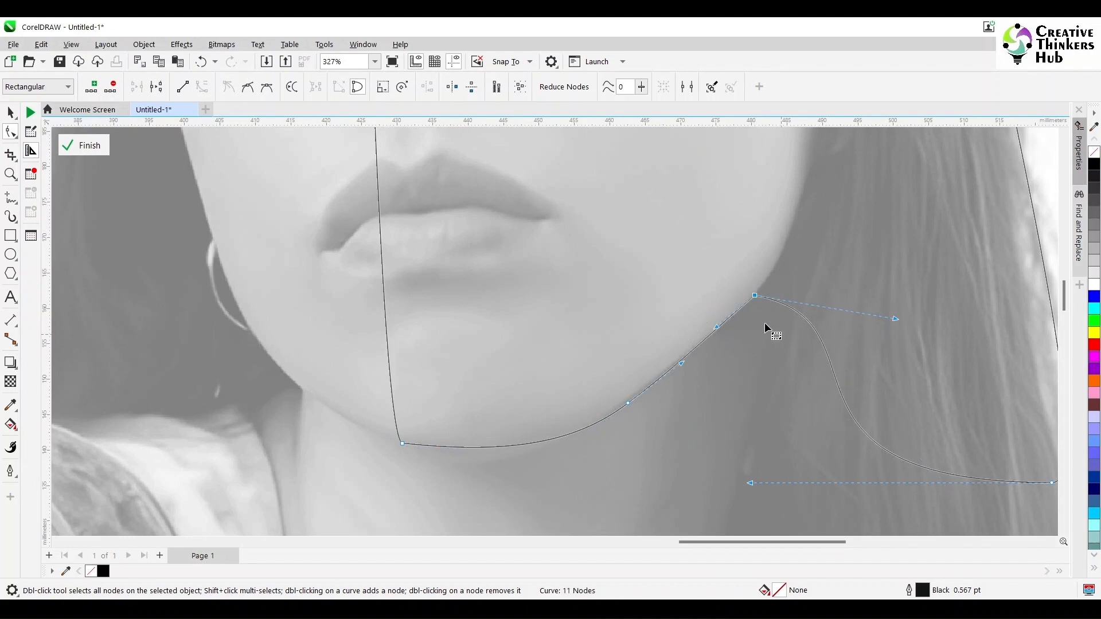
pyautogui.moveTo(754, 296); pyautogui.dragTo(701, 343)
pyautogui.moveTo(841, 367); pyautogui.dragTo(667, 440)
# Step: Adjust the curve's nodes and handles along the outer hair so the outline follows the hair's edge
pyautogui.scroll(-2, 790, 424)
pyautogui.click(1064, 135)
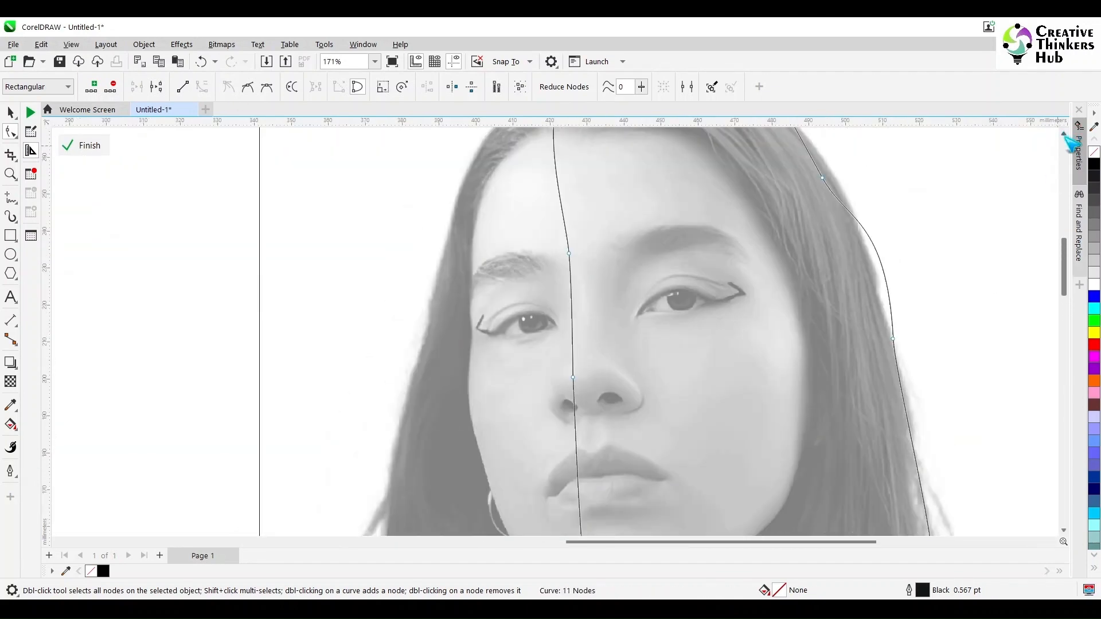
pyautogui.click(1064, 136)
pyautogui.click(1064, 135)
pyautogui.moveTo(830, 252); pyautogui.dragTo(831, 253)
pyautogui.moveTo(886, 300); pyautogui.dragTo(868, 312)
pyautogui.moveTo(769, 140); pyautogui.dragTo(786, 186)
pyautogui.click(601, 151)
# Step: Delete the stray nodes at the crown, close the gap, and bend the closing segment along the top of the hair
pyautogui.scroll(2, 612, 162)
pyautogui.click(1064, 135)
pyautogui.click(1064, 136)
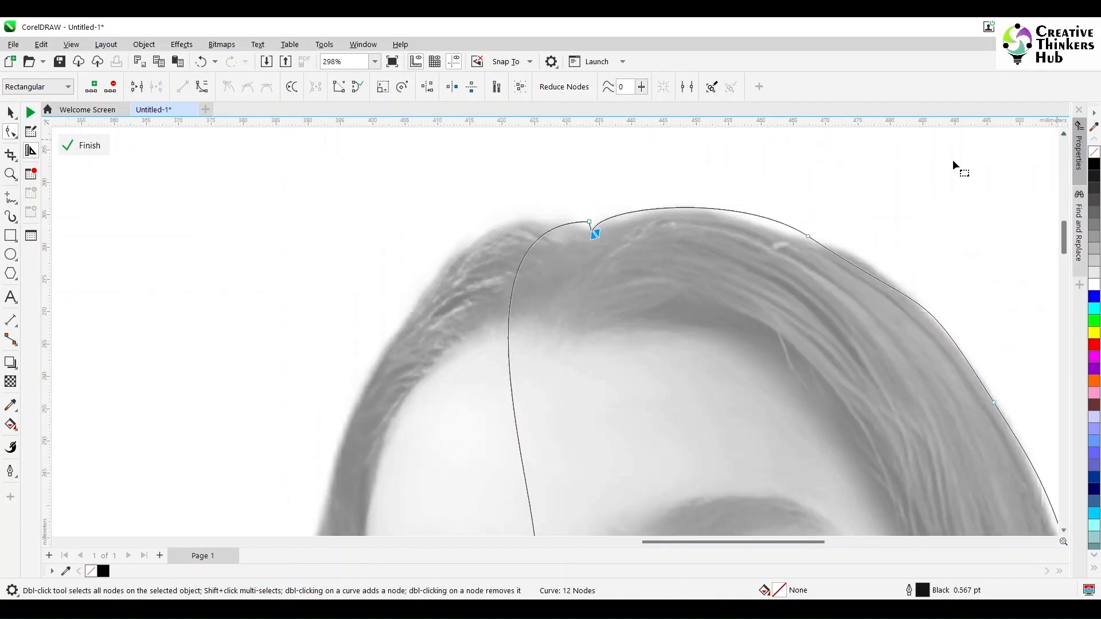
pyautogui.moveTo(611, 211); pyautogui.dragTo(611, 212)
pyautogui.press('Delete')
pyautogui.click(357, 87)
pyautogui.click(740, 232)
pyautogui.click(201, 87)
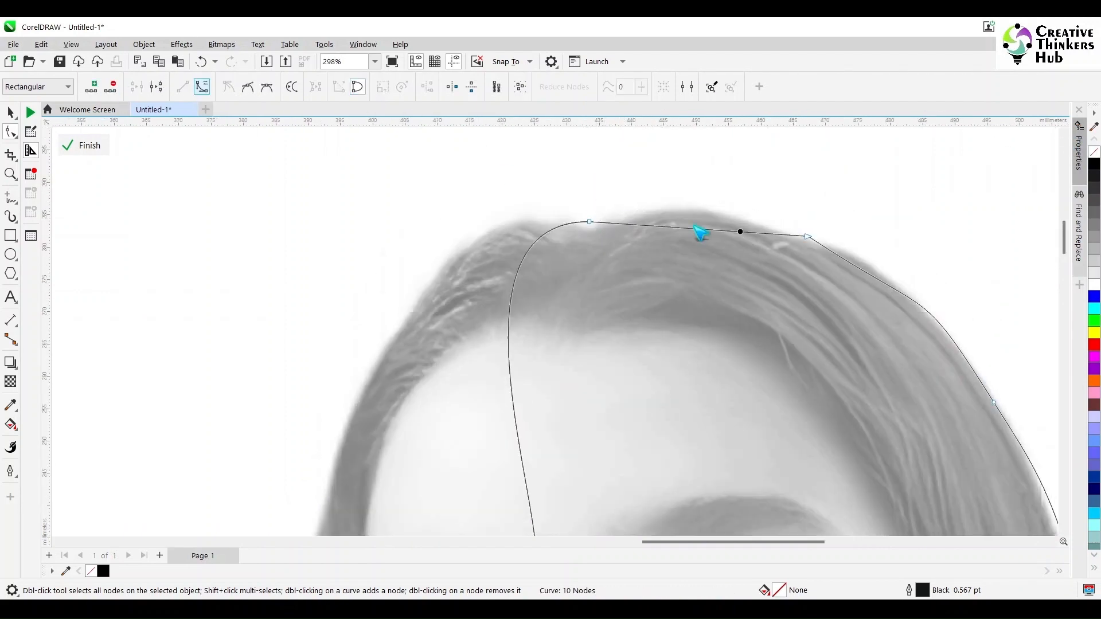
pyautogui.moveTo(697, 229); pyautogui.dragTo(689, 209)
# Step: Move the curve onto the half face in the cracked-texture composition, and shift the coals image beside the page
pyautogui.scroll(-5, 865, 241)
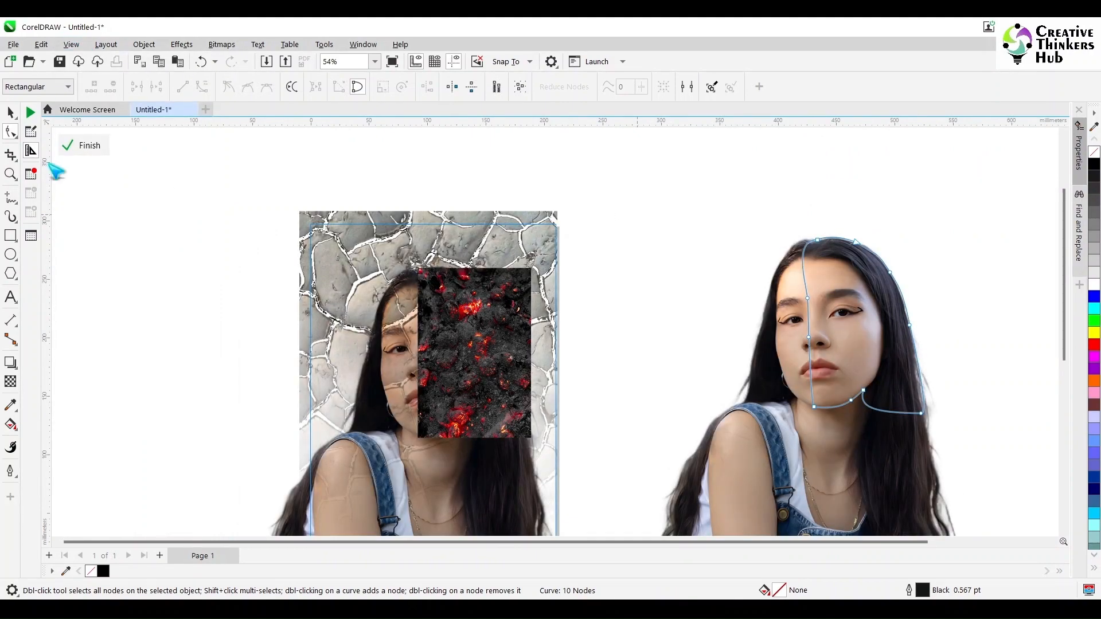
pyautogui.press('space')
pyautogui.moveTo(865, 327); pyautogui.dragTo(466, 369)
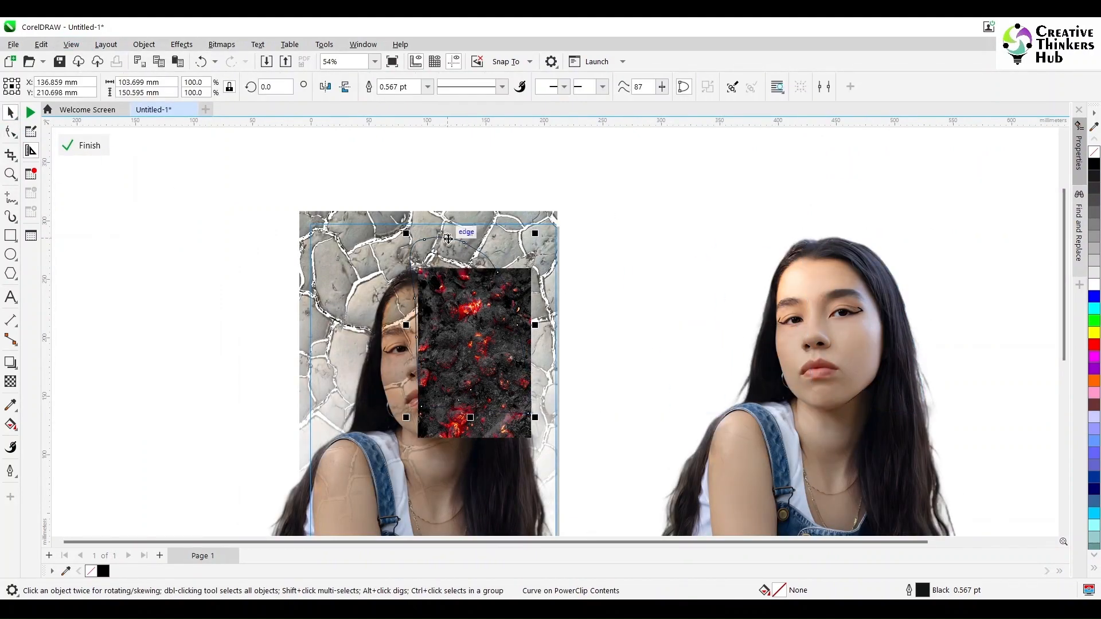
pyautogui.moveTo(447, 239); pyautogui.dragTo(449, 268)
pyautogui.moveTo(504, 294); pyautogui.dragTo(641, 282)
pyautogui.scroll(2, 461, 409)
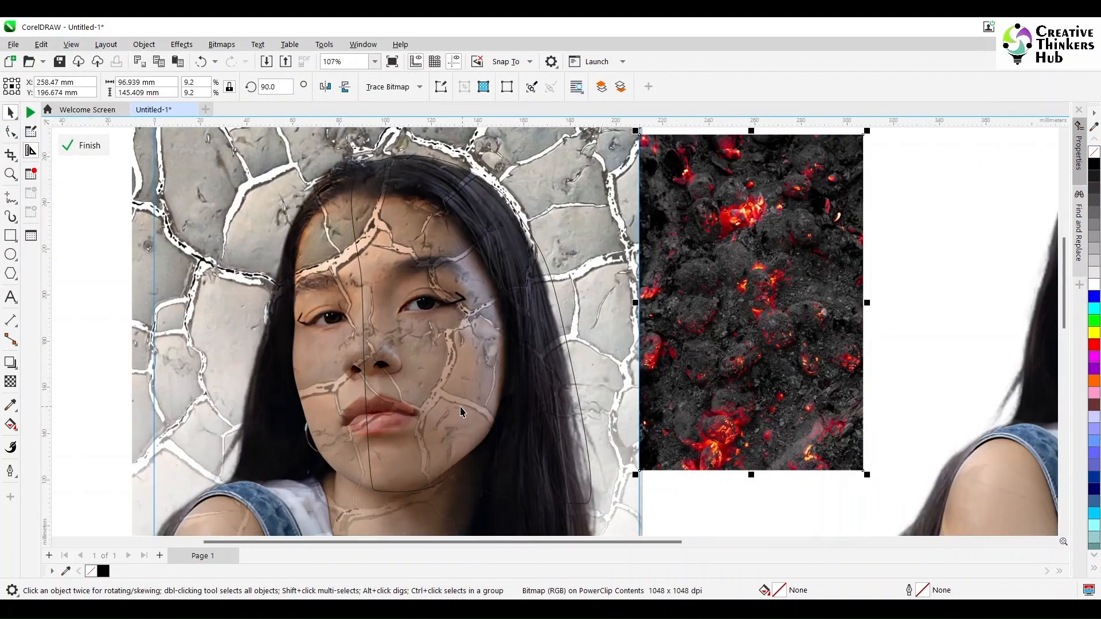
pyautogui.click(461, 406)
pyautogui.moveTo(469, 324); pyautogui.dragTo(461, 325)
# Step: Refine the curve's node handles between chin and jaw to match the jawline of the cracked-texture face
pyautogui.scroll(1, 462, 407)
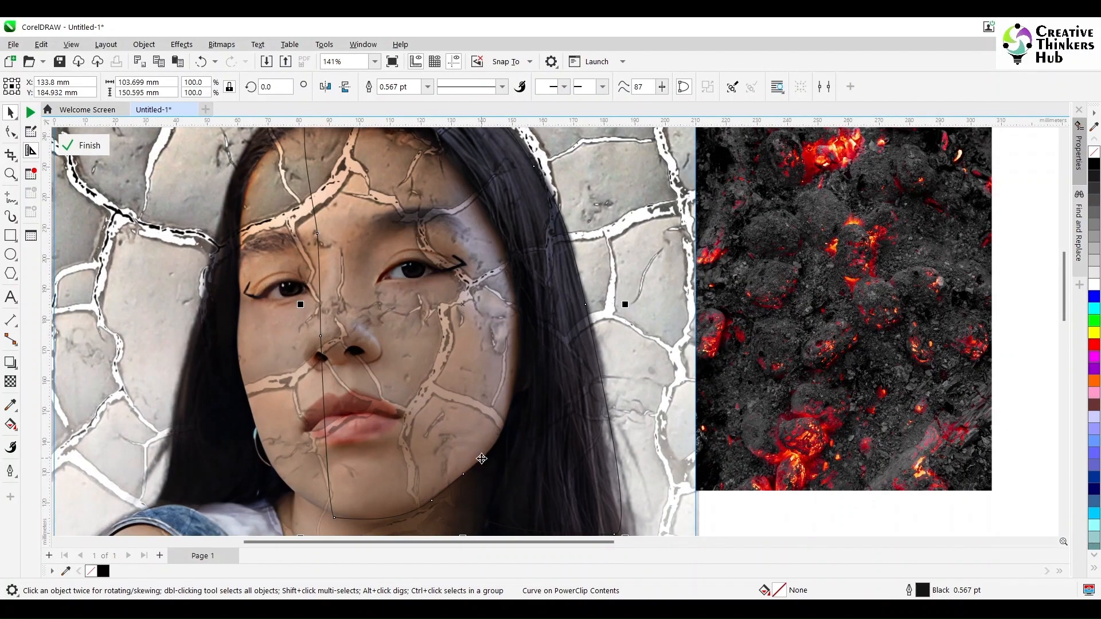
pyautogui.scroll(3, 482, 459)
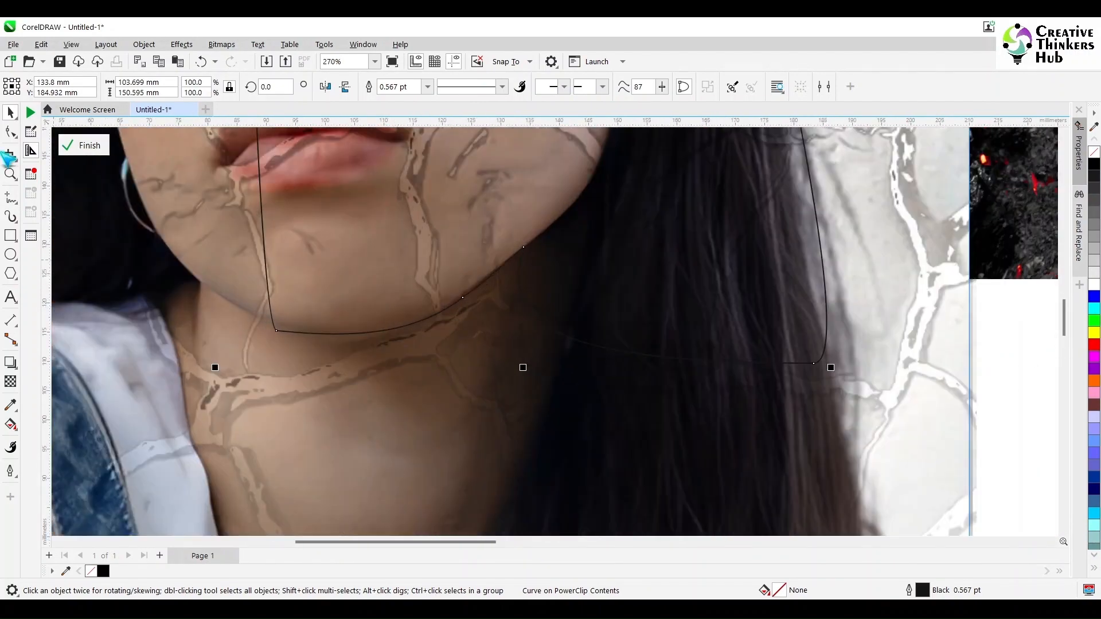
pyautogui.moveTo(304, 256)
pyautogui.mouseDown()
pyautogui.moveTo(318, 258)
pyautogui.moveTo(308, 250)
pyautogui.mouseUp()
pyautogui.press('F10')
pyautogui.moveTo(439, 311); pyautogui.dragTo(422, 338)
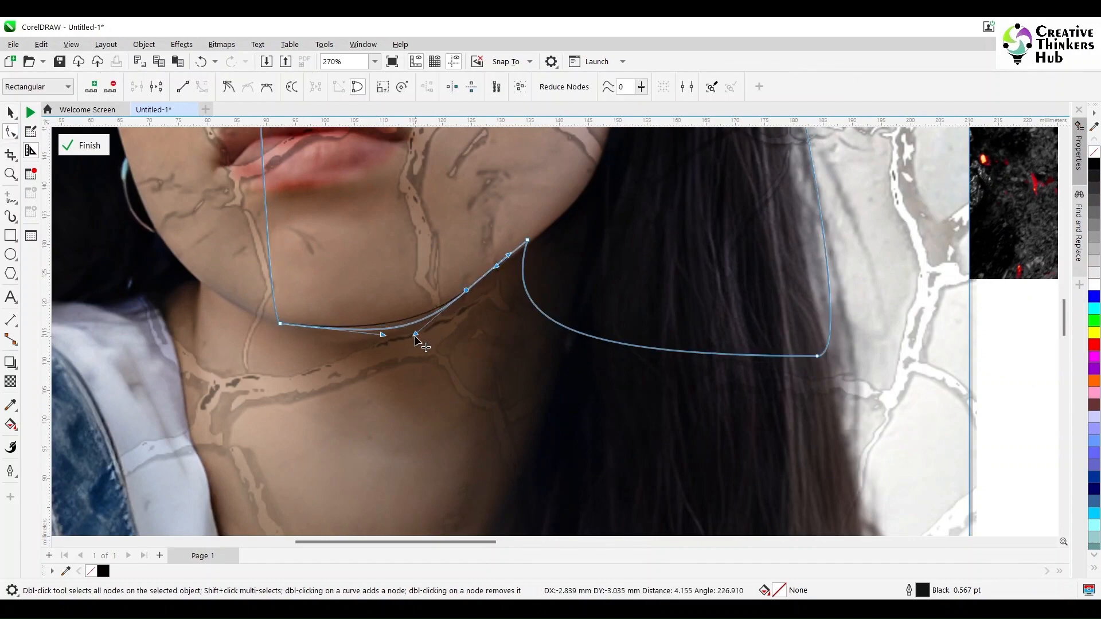
# Step: Move the copied woman clear of the composition and crop her to the head and torso down to the waist
pyautogui.scroll(-6, 586, 298)
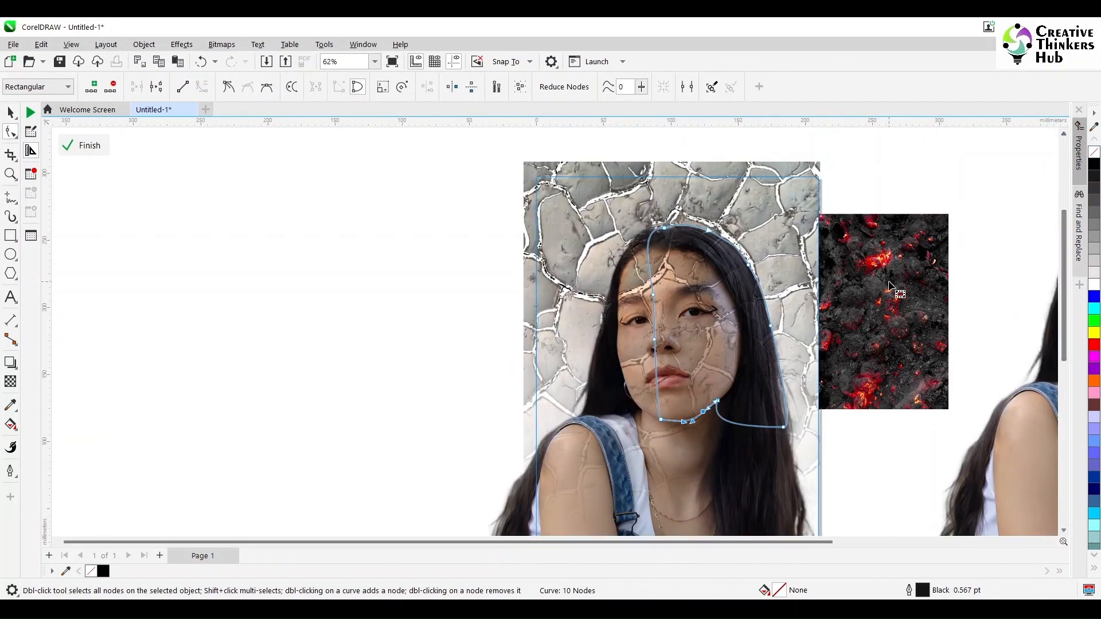
pyautogui.click(10, 113)
pyautogui.moveTo(966, 294); pyautogui.dragTo(869, 294)
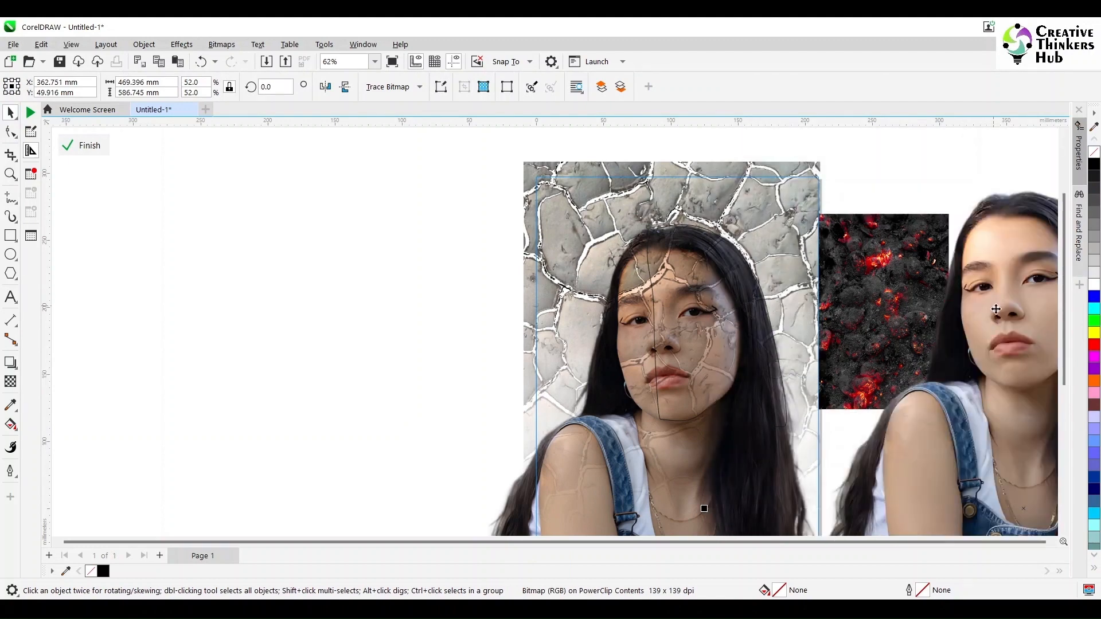
pyautogui.scroll(-2, 993, 308)
pyautogui.moveTo(986, 426)
pyautogui.mouseDown()
pyautogui.moveTo(778, 395)
pyautogui.moveTo(824, 367)
pyautogui.mouseUp()
pyautogui.click(10, 155)
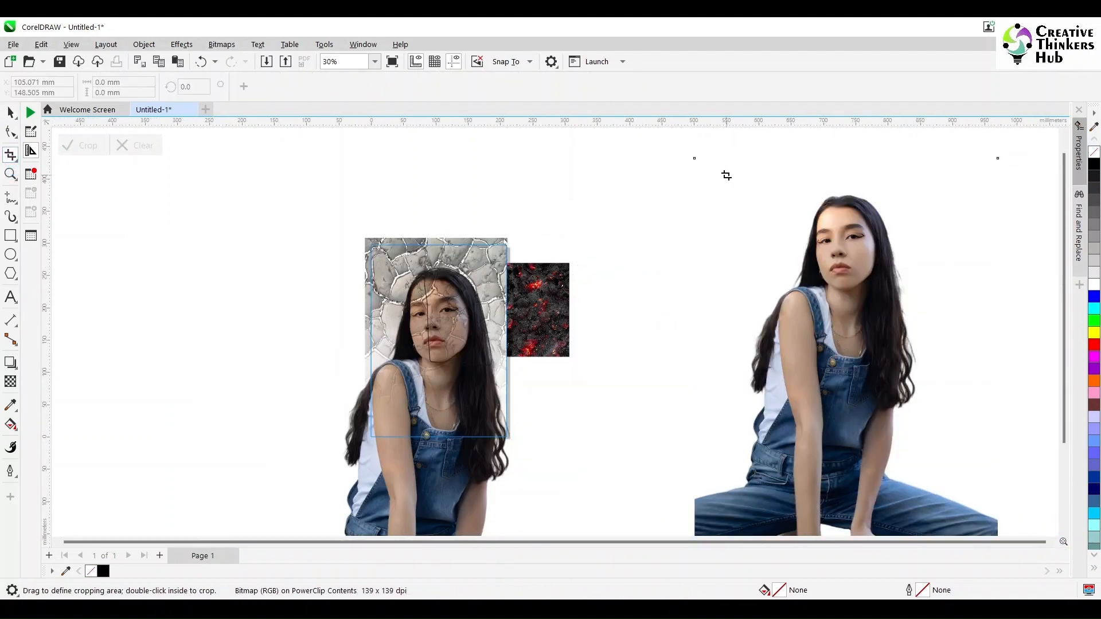
pyautogui.moveTo(725, 175); pyautogui.dragTo(921, 437)
pyautogui.moveTo(725, 308); pyautogui.dragTo(747, 314)
pyautogui.click(81, 145)
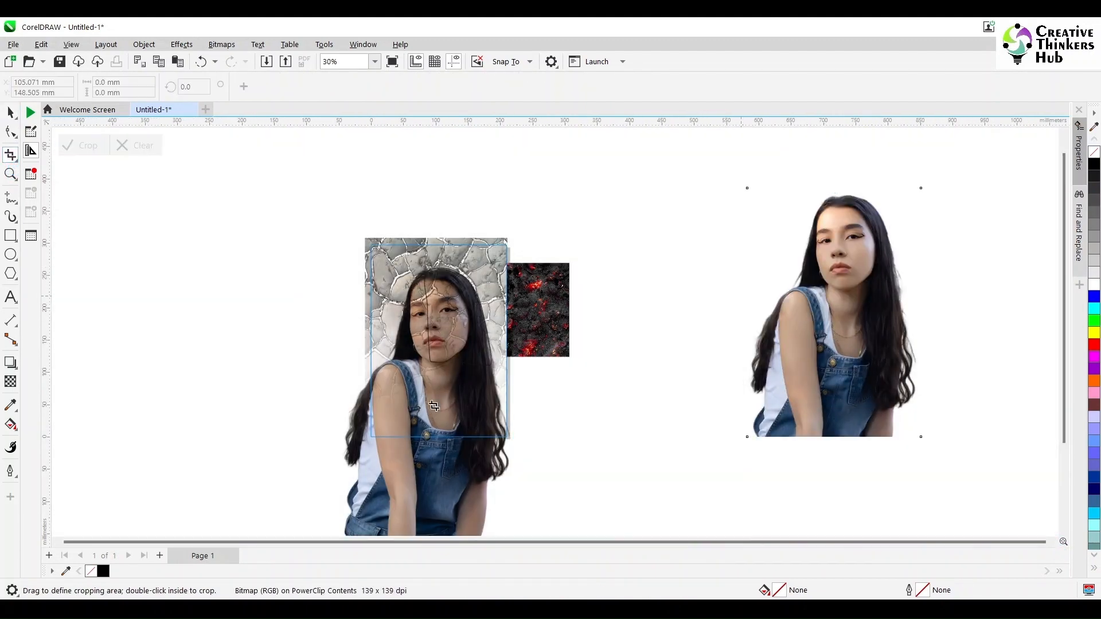
# Step: Replace the composition's original woman with the cropped copy, send it to the back, and align it with the cracks and curve
pyautogui.press('Delete')
pyautogui.moveTo(825, 424); pyautogui.dragTo(416, 498)
pyautogui.hotkey('shift', 'pagedown')
pyautogui.click(10, 174)
pyautogui.moveTo(329, 246); pyautogui.dragTo(560, 409)
pyautogui.click(12, 113)
pyautogui.press('Right')
pyautogui.moveTo(341, 514); pyautogui.dragTo(341, 503)
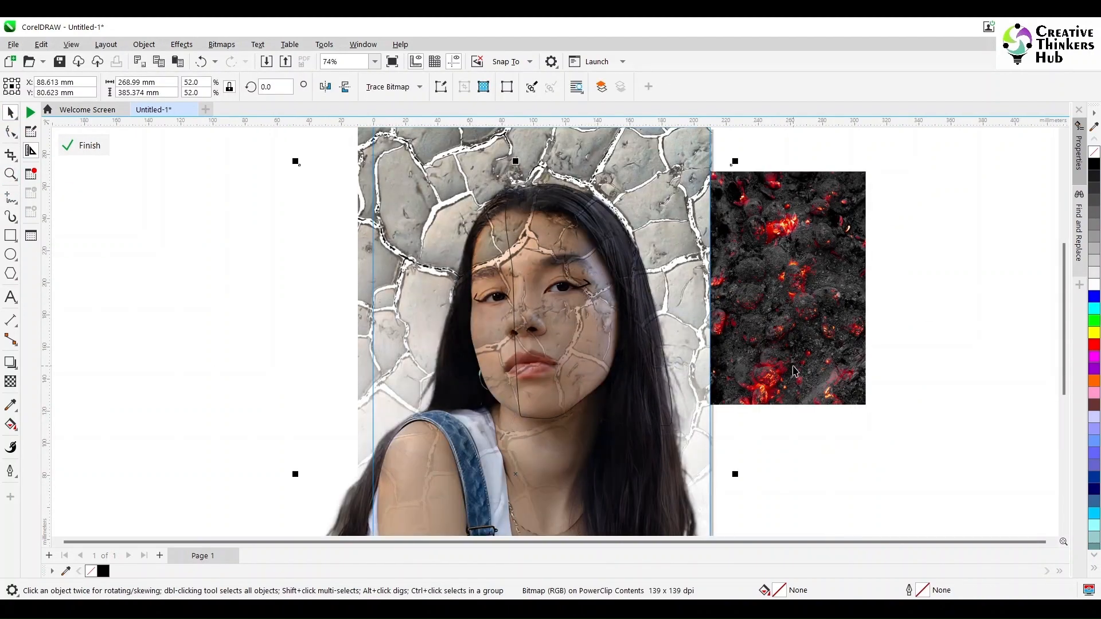
# Step: Place the coals image over the half face and stretch it to about 113 mm wide so it covers the curve
pyautogui.moveTo(795, 372); pyautogui.dragTo(590, 384)
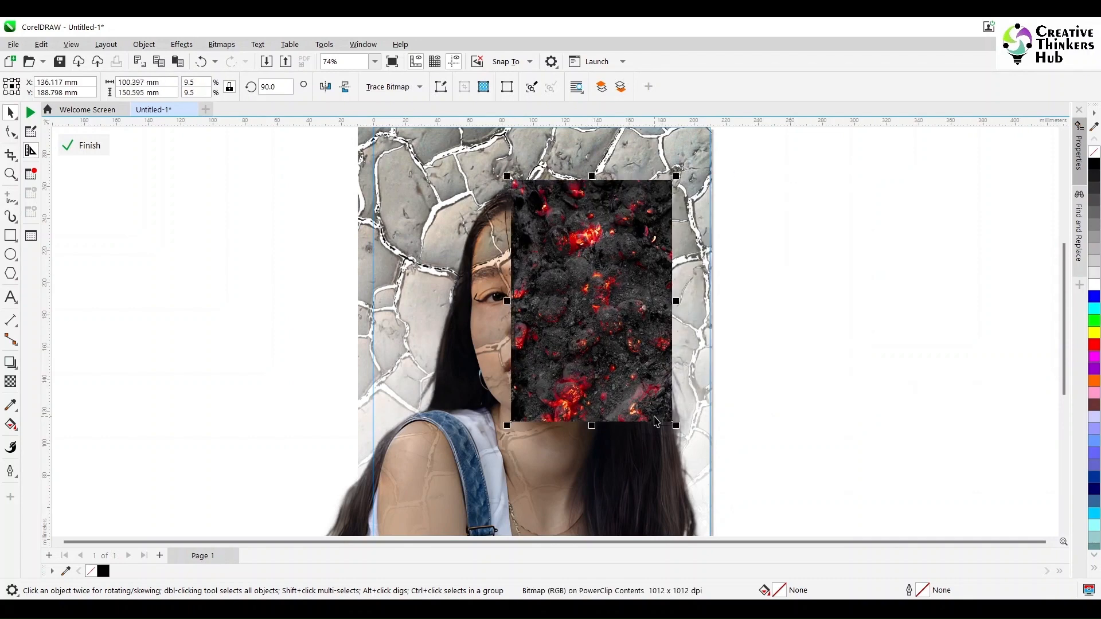
pyautogui.moveTo(508, 178); pyautogui.dragTo(506, 177)
pyautogui.moveTo(506, 300); pyautogui.dragTo(494, 300)
pyautogui.moveTo(676, 300); pyautogui.dragTo(684, 301)
# Step: Try to trim the coals image with the half-face curve
pyautogui.click(681, 379)
pyautogui.click(666, 368)
pyautogui.keyDown('shift'); pyautogui.click(667, 204); pyautogui.keyUp('shift')
pyautogui.click(414, 87)
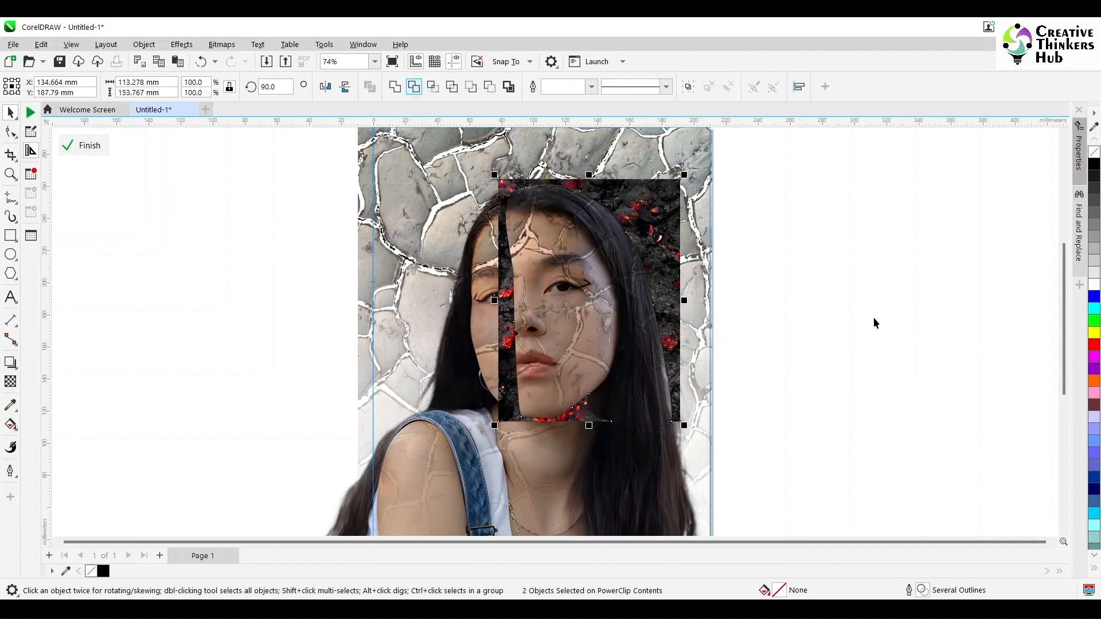
pyautogui.hotkey('ctrl', 'z')
pyautogui.click(820, 322)
# Step: Intersect the coals image with the half-face curve, and move the leftover coals and curve beside the page
pyautogui.click(520, 406)
pyautogui.keyDown('shift'); pyautogui.click(516, 378); pyautogui.keyUp('shift')
pyautogui.click(433, 87)
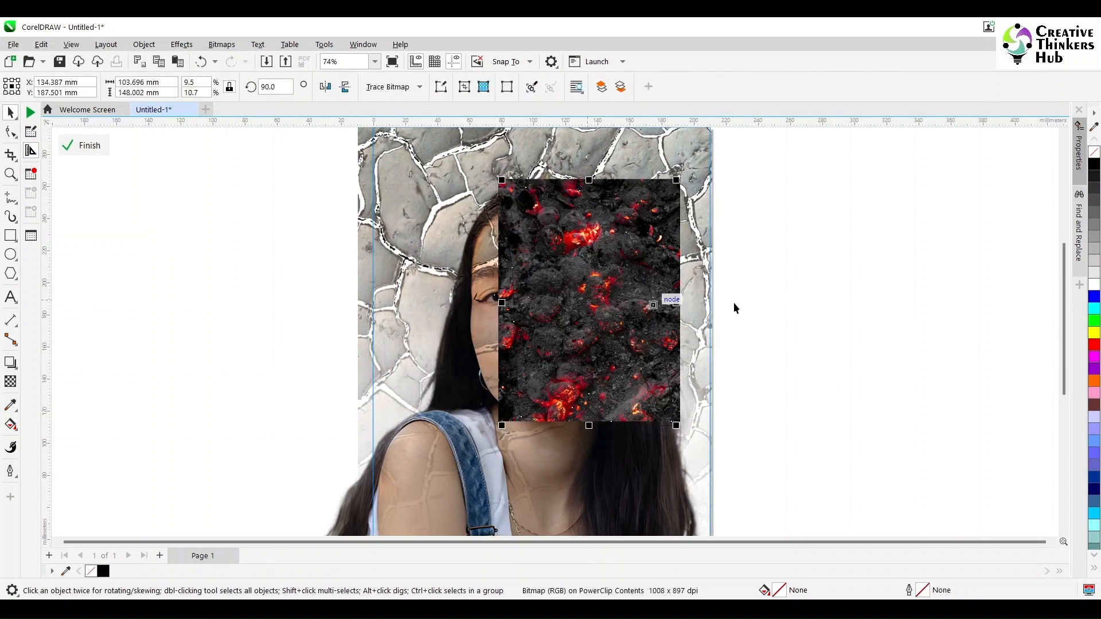
pyautogui.click(735, 307)
pyautogui.moveTo(666, 186); pyautogui.dragTo(1031, 201)
pyautogui.click(567, 411)
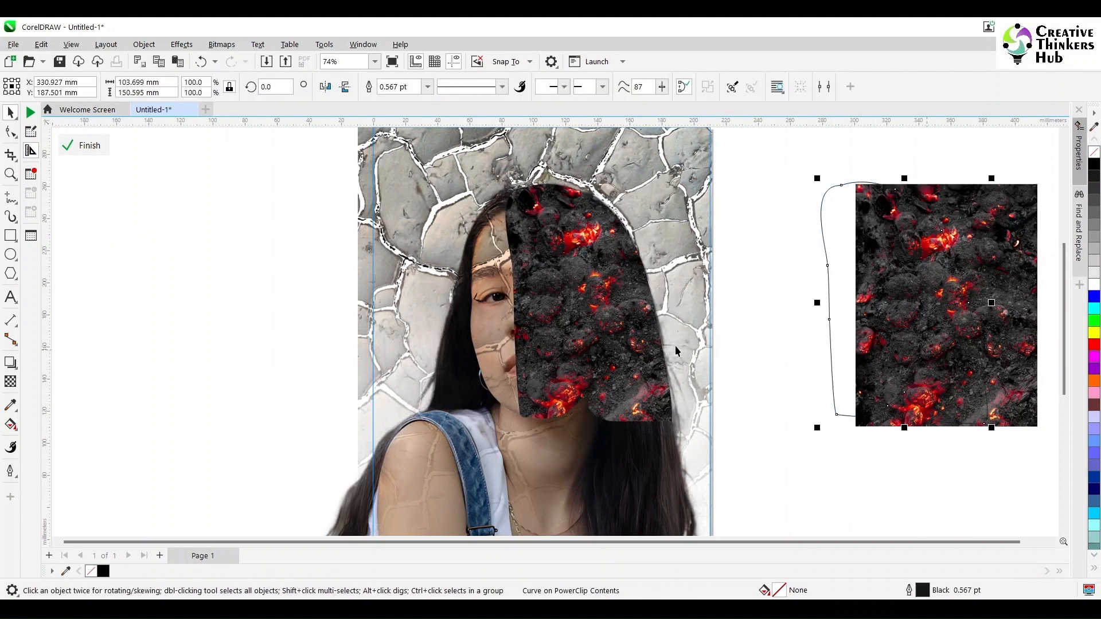
# Step: Try the Overlay merge mode on the half-face coals piece
pyautogui.click(11, 381)
pyautogui.click(178, 87)
pyautogui.click(182, 355)
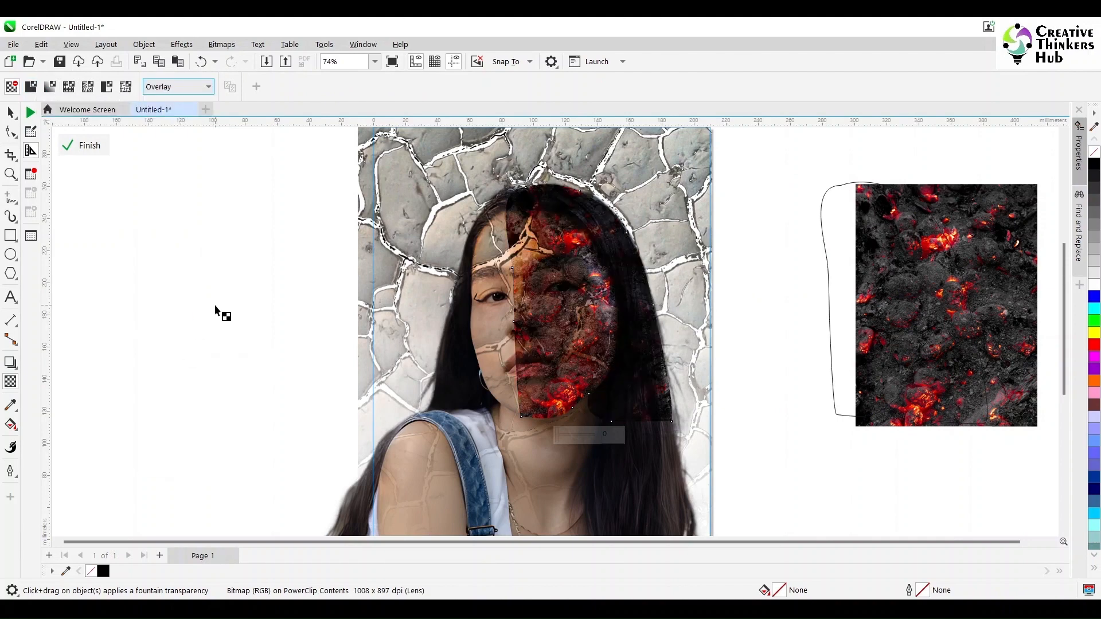
pyautogui.hotkey('ctrl', 'z')
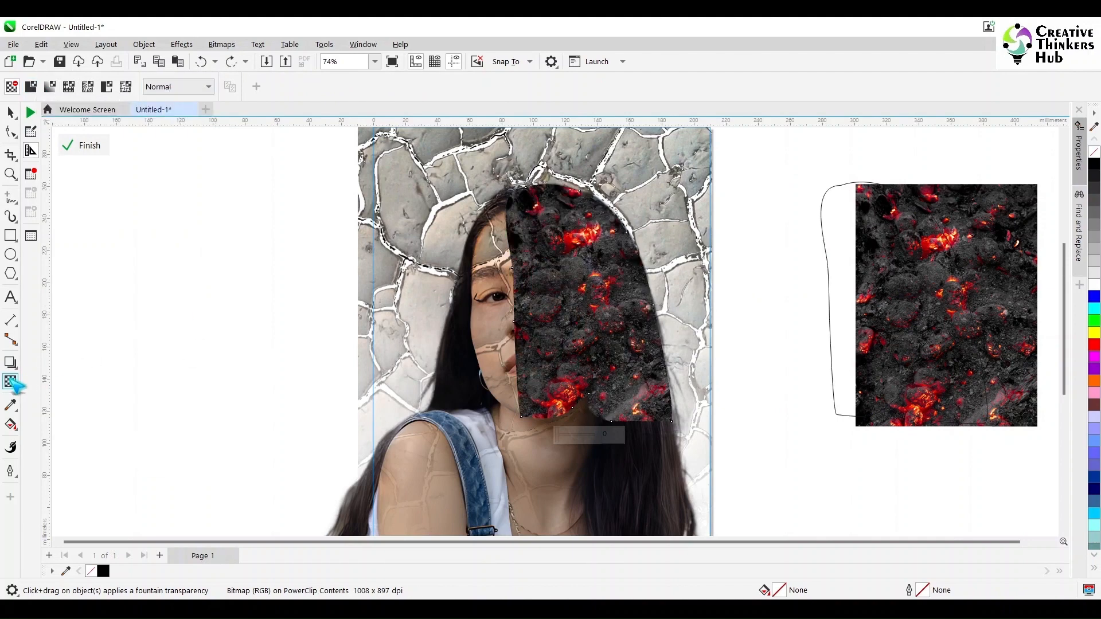
# Step: Apply a linear fountain transparency to the coals piece, fading its inner edge horizontally into the middle of the face
pyautogui.click(50, 87)
pyautogui.moveTo(588, 184); pyautogui.dragTo(518, 324)
pyautogui.moveTo(589, 422); pyautogui.dragTo(509, 324)
pyautogui.scroll(3, 545, 304)
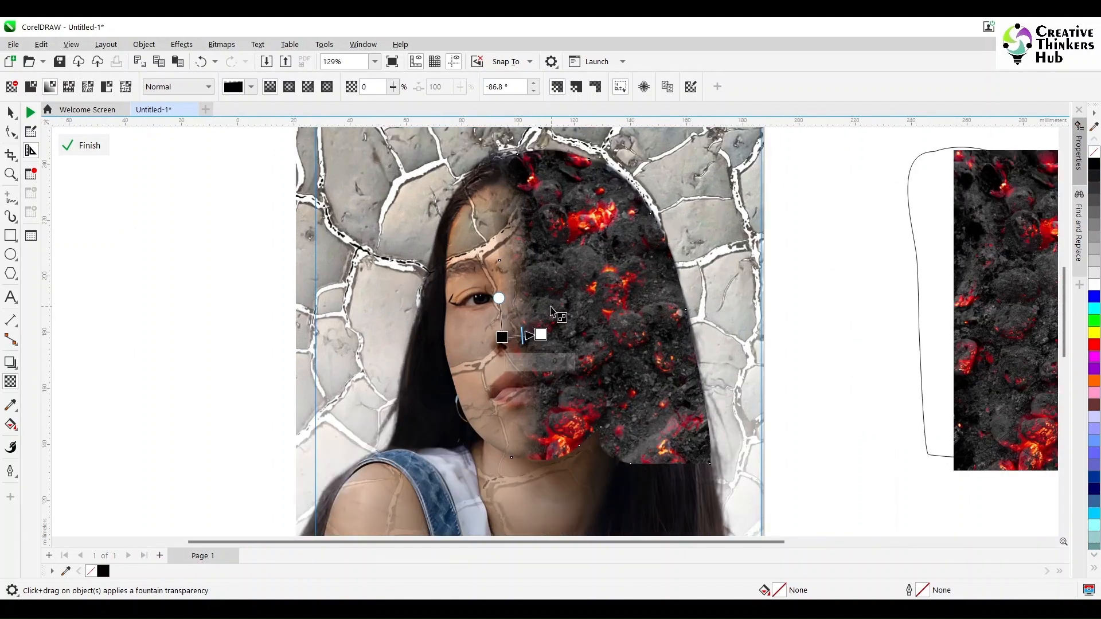
pyautogui.moveTo(454, 371); pyautogui.dragTo(461, 369)
pyautogui.moveTo(528, 365); pyautogui.dragTo(544, 365)
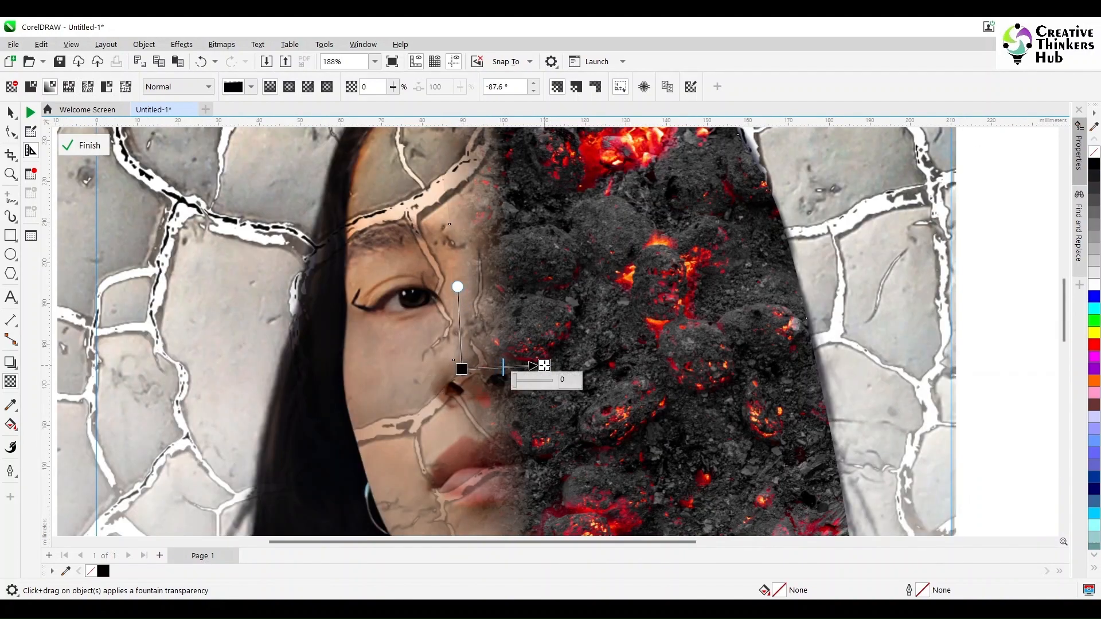
pyautogui.scroll(-1, 540, 365)
pyautogui.scroll(-1, 544, 365)
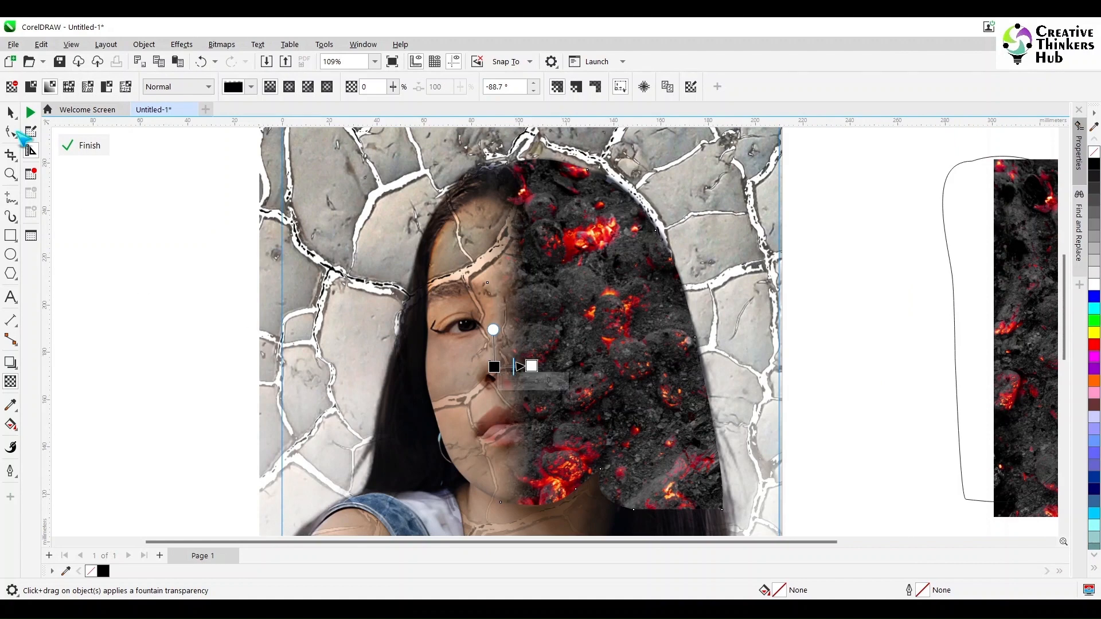
# Step: Convert the faded coals piece to a 300 dpi RGB Color (24-bit) bitmap with a transparent background
pyautogui.click(10, 113)
pyautogui.click(222, 44)
pyautogui.click(252, 59)
pyautogui.click(573, 278)
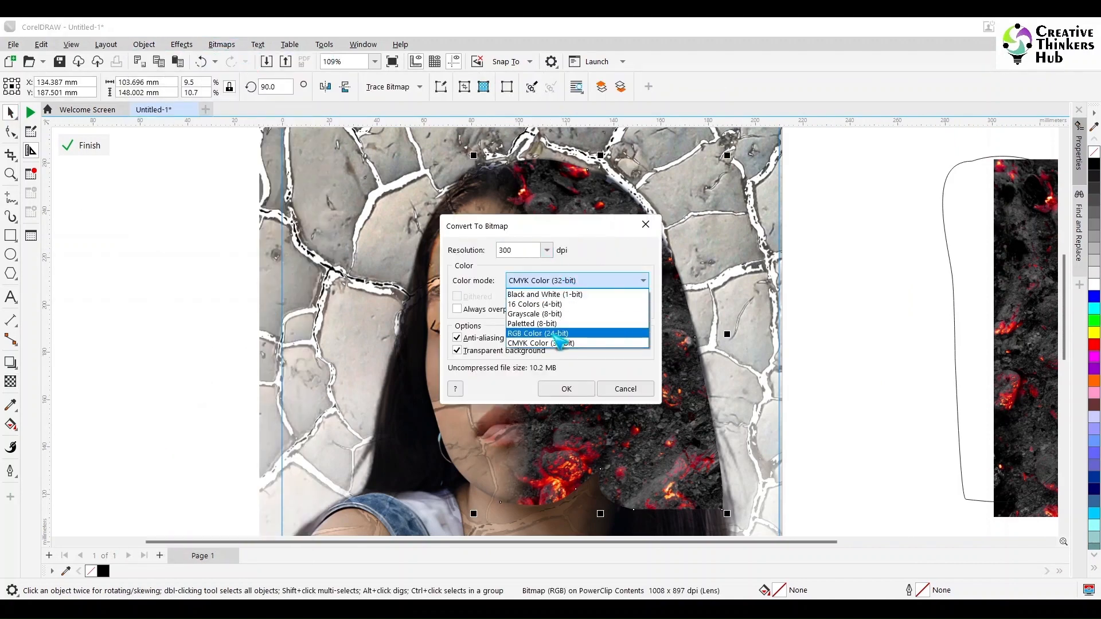
pyautogui.click(573, 338)
pyautogui.click(560, 389)
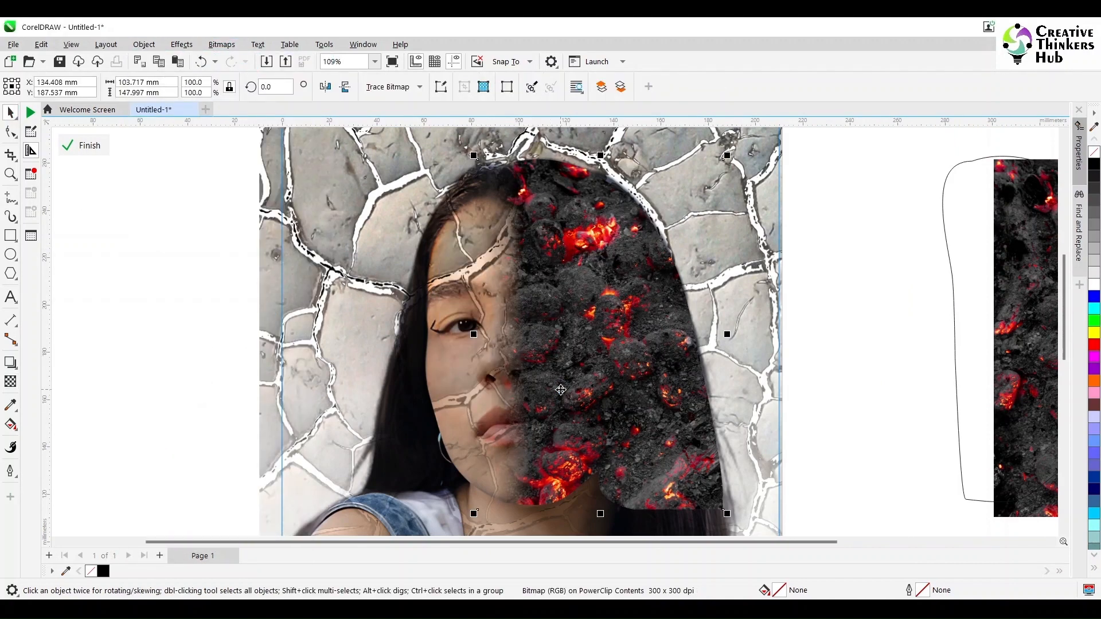
# Step: Apply a fountain transparency to the coals bitmap, fading its lower outer part away from the hair up to the jaw edge
pyautogui.click(10, 382)
pyautogui.moveTo(715, 499)
pyautogui.mouseDown()
pyautogui.moveTo(653, 435)
pyautogui.moveTo(704, 500)
pyautogui.mouseUp()
pyautogui.hotkey('ctrl', 'z')
pyautogui.moveTo(669, 452); pyautogui.dragTo(633, 388)
pyautogui.moveTo(704, 500); pyautogui.dragTo(674, 488)
pyautogui.moveTo(706, 320); pyautogui.dragTo(691, 300)
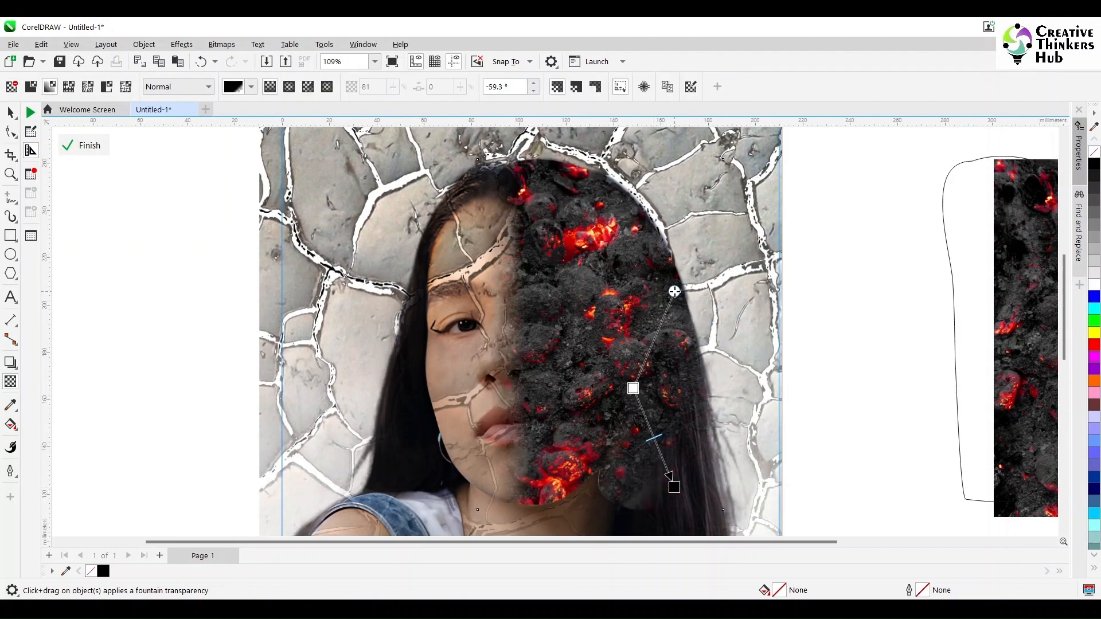
pyautogui.moveTo(675, 488); pyautogui.dragTo(626, 444)
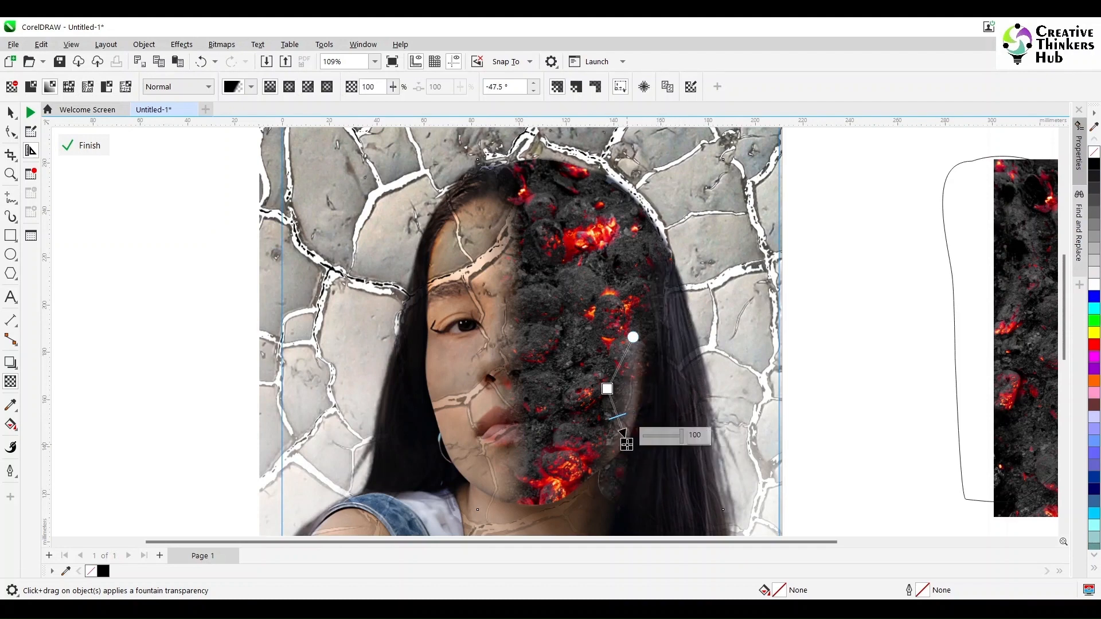
pyautogui.moveTo(607, 389); pyautogui.dragTo(607, 401)
pyautogui.moveTo(626, 444); pyautogui.dragTo(625, 461)
pyautogui.moveTo(607, 400); pyautogui.dragTo(614, 413)
pyautogui.moveTo(625, 461); pyautogui.dragTo(630, 470)
# Step: Convert the coals piece to a bitmap again to bake in the jaw-side fade
pyautogui.click(10, 113)
pyautogui.click(221, 45)
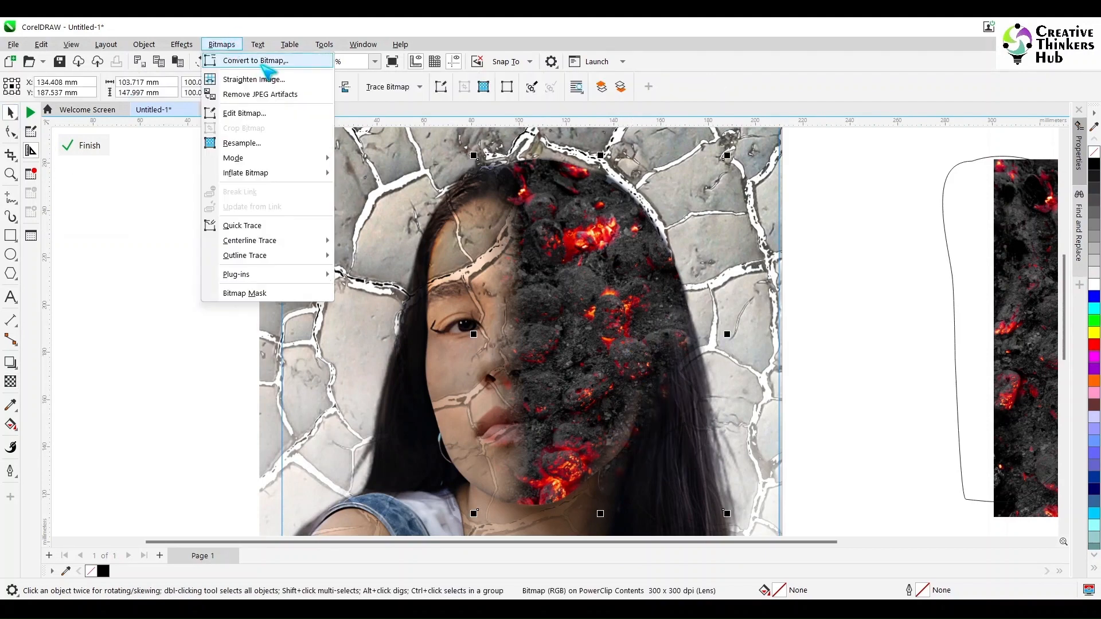
pyautogui.click(258, 61)
pyautogui.click(573, 399)
# Step: Put a copy of the faded coals beside the portrait and set the merge mode of the coals on the face to Overlay
pyautogui.scroll(-3, 140, 382)
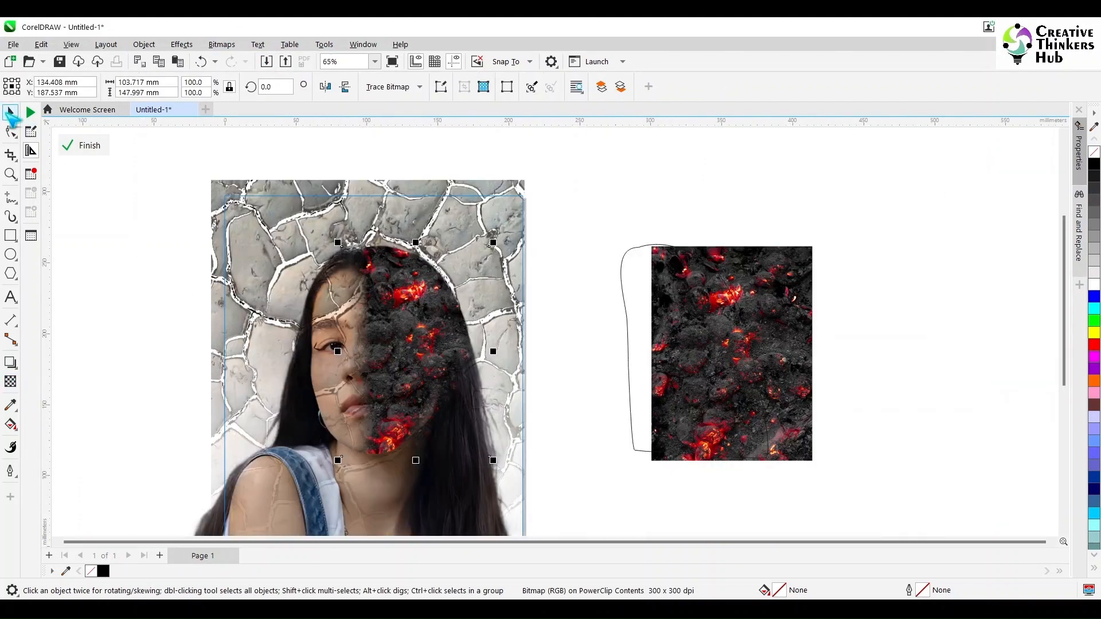
pyautogui.click(11, 382)
pyautogui.click(163, 86)
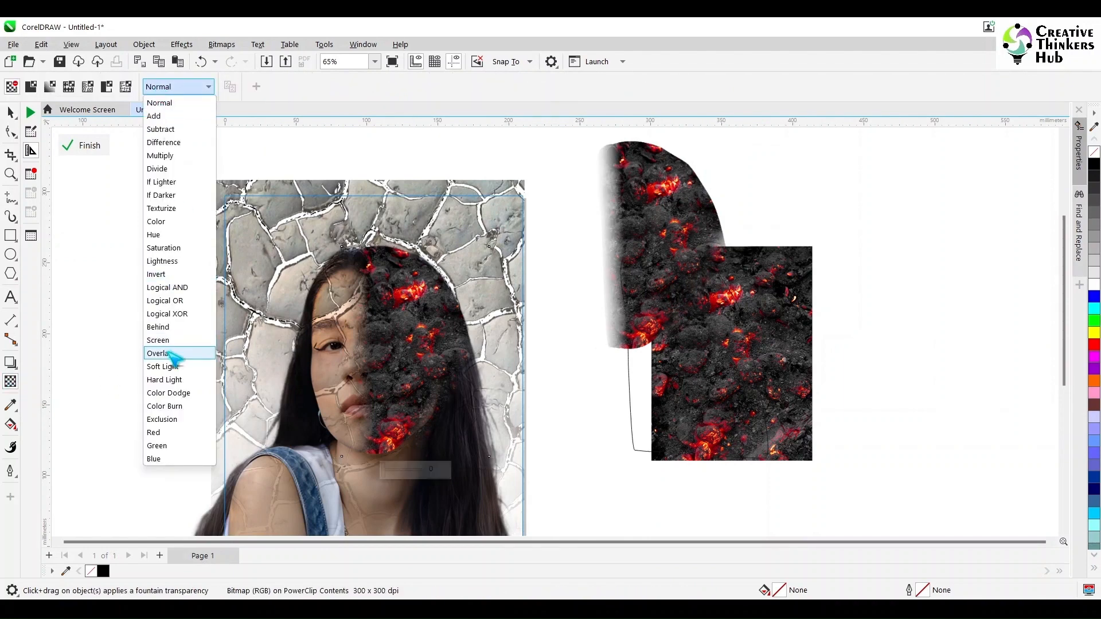
pyautogui.click(172, 360)
pyautogui.press('space')
pyautogui.click(152, 331)
# Step: Move the coals copy to the page's edge, try Multiply on it, and set its merge mode to Screen
pyautogui.click(650, 212)
pyautogui.moveTo(650, 212); pyautogui.dragTo(529, 256)
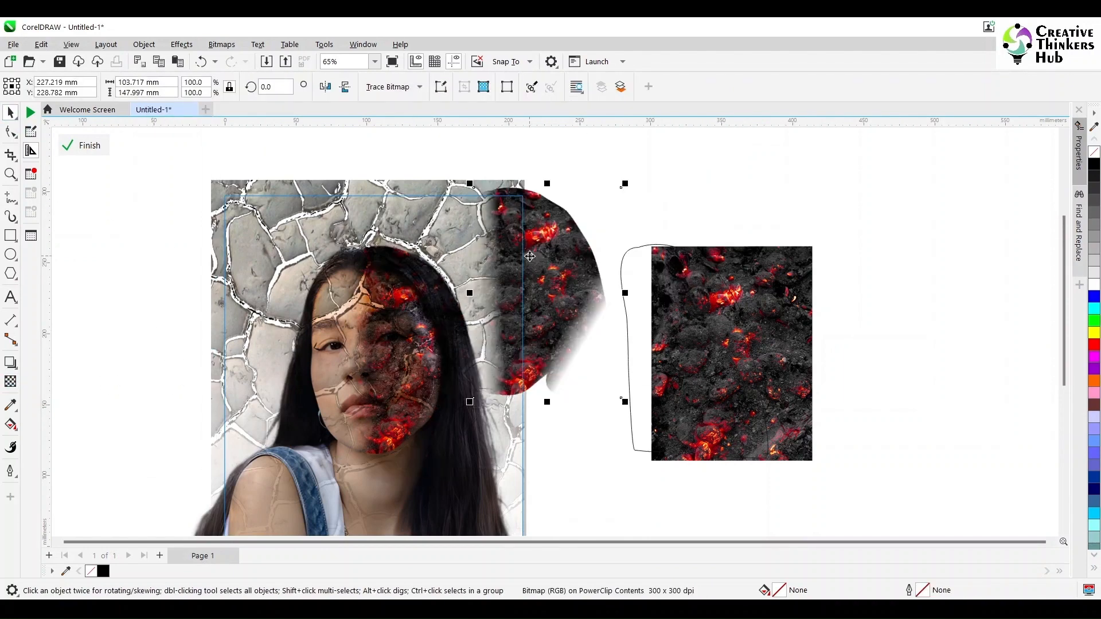
pyautogui.click(10, 381)
pyautogui.click(189, 87)
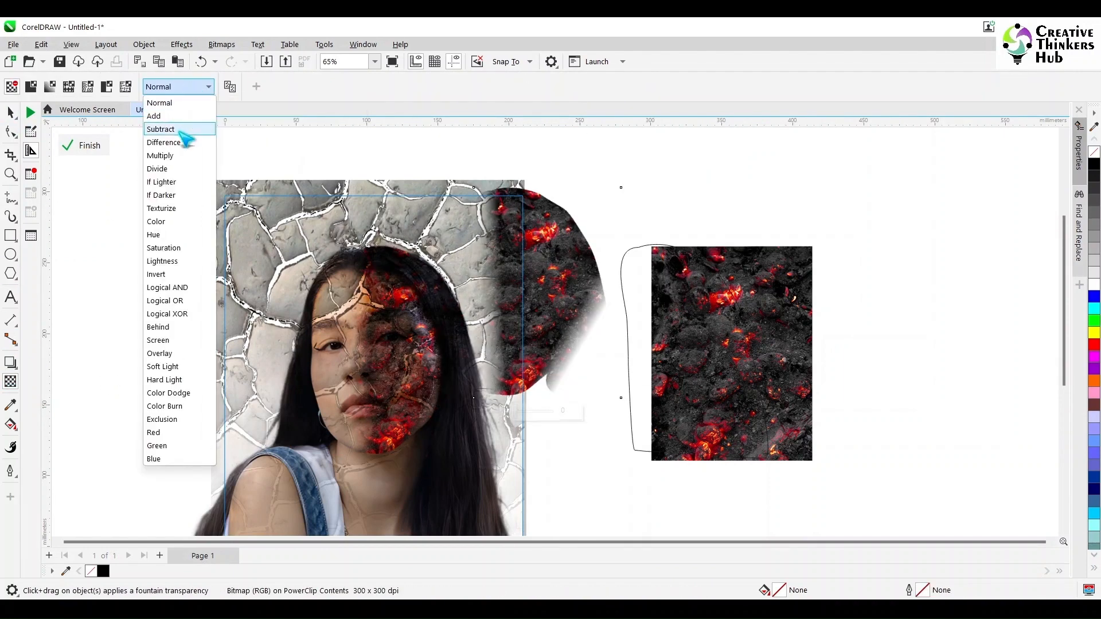
pyautogui.click(172, 156)
pyautogui.click(165, 87)
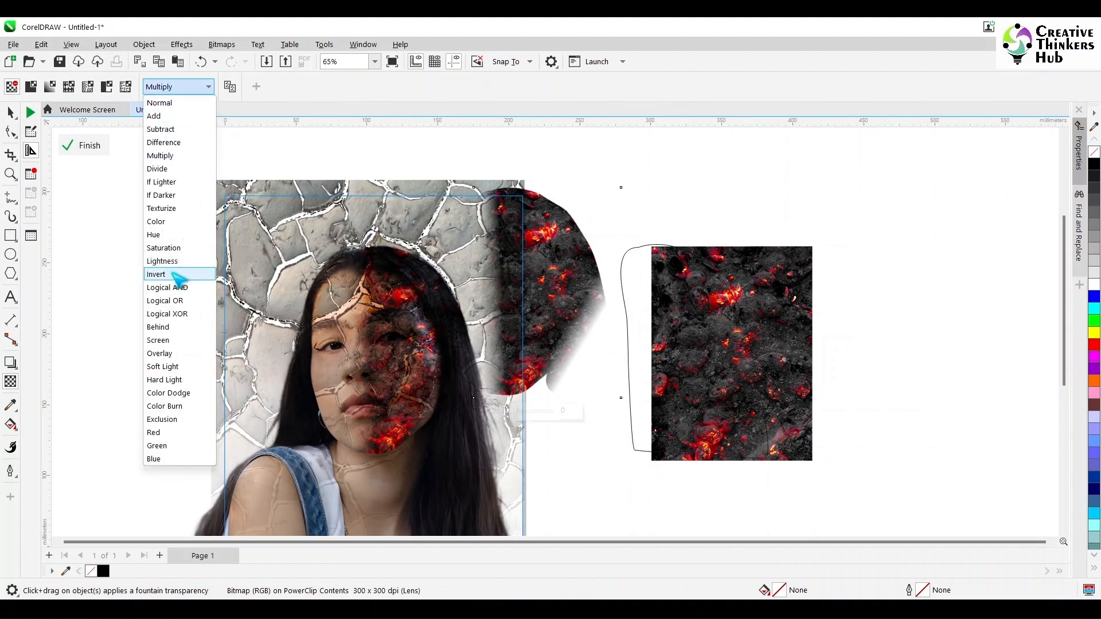
pyautogui.click(158, 340)
# Step: Move the Screen copy of the coals onto the face and centre-align it with the Overlay coals layer
pyautogui.click(11, 112)
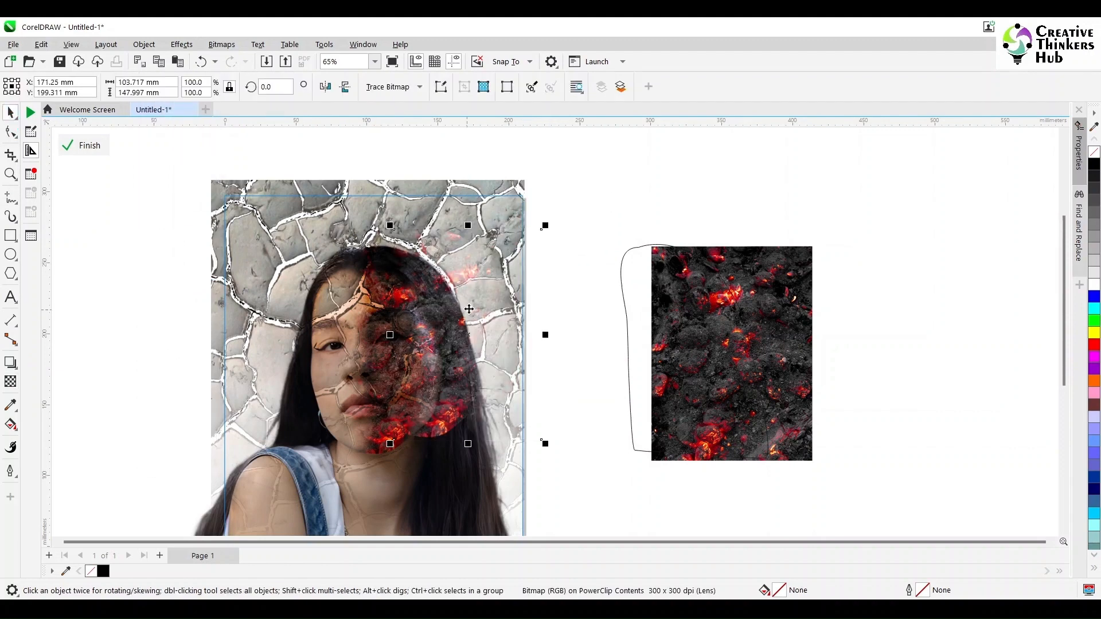
pyautogui.moveTo(548, 261); pyautogui.dragTo(507, 313)
pyautogui.keyDown('shift'); pyautogui.click(390, 433); pyautogui.keyUp('shift')
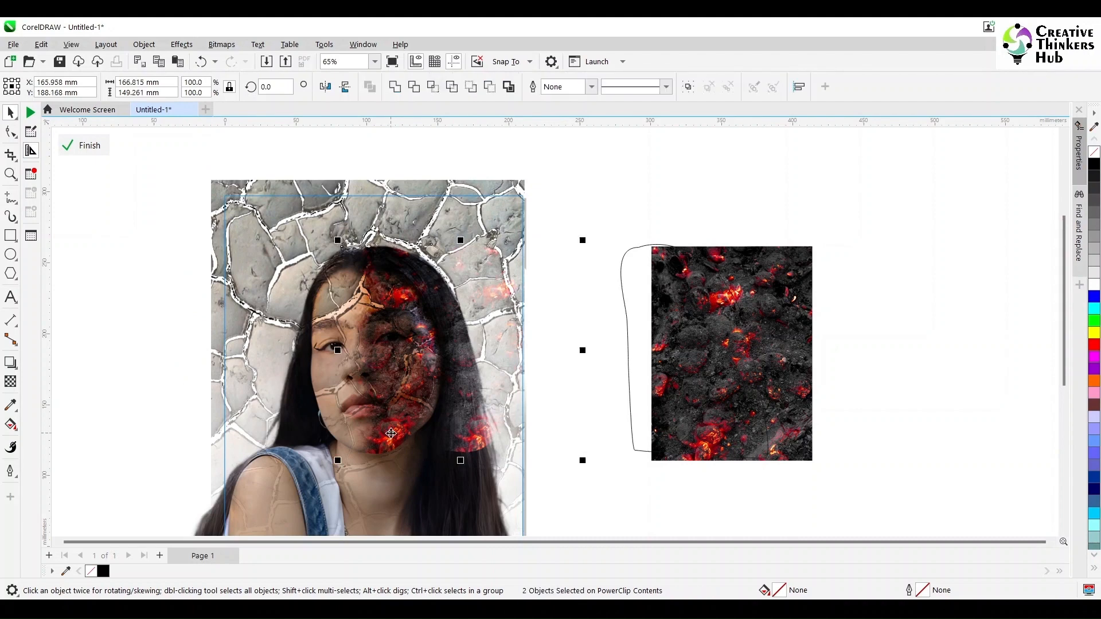
pyautogui.press('c')
pyautogui.press('e')
pyautogui.click(576, 451)
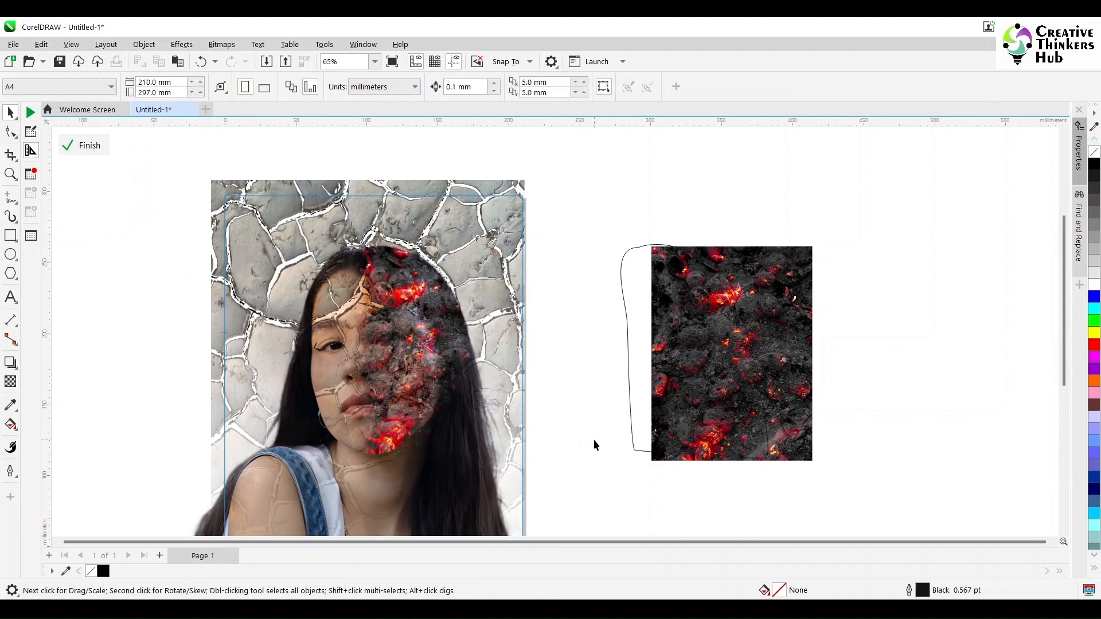
# Step: Move the original coals image and its outline curve farther away from the page
pyautogui.click(731, 354)
pyautogui.moveTo(731, 354); pyautogui.dragTo(961, 318)
pyautogui.click(683, 349)
pyautogui.moveTo(682, 349); pyautogui.dragTo(926, 350)
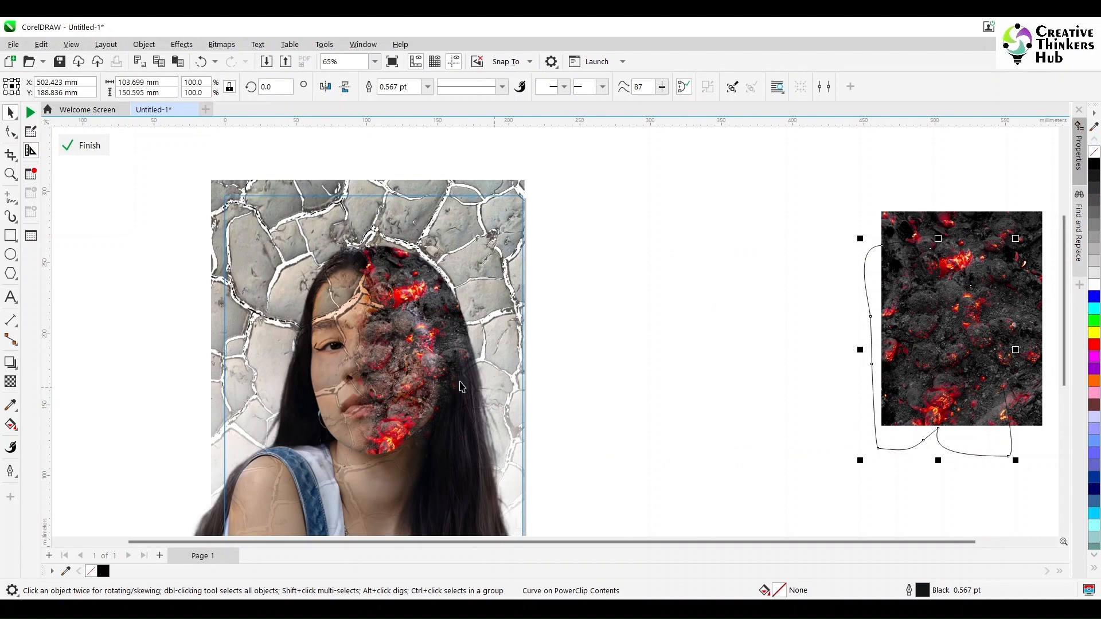
pyautogui.click(646, 341)
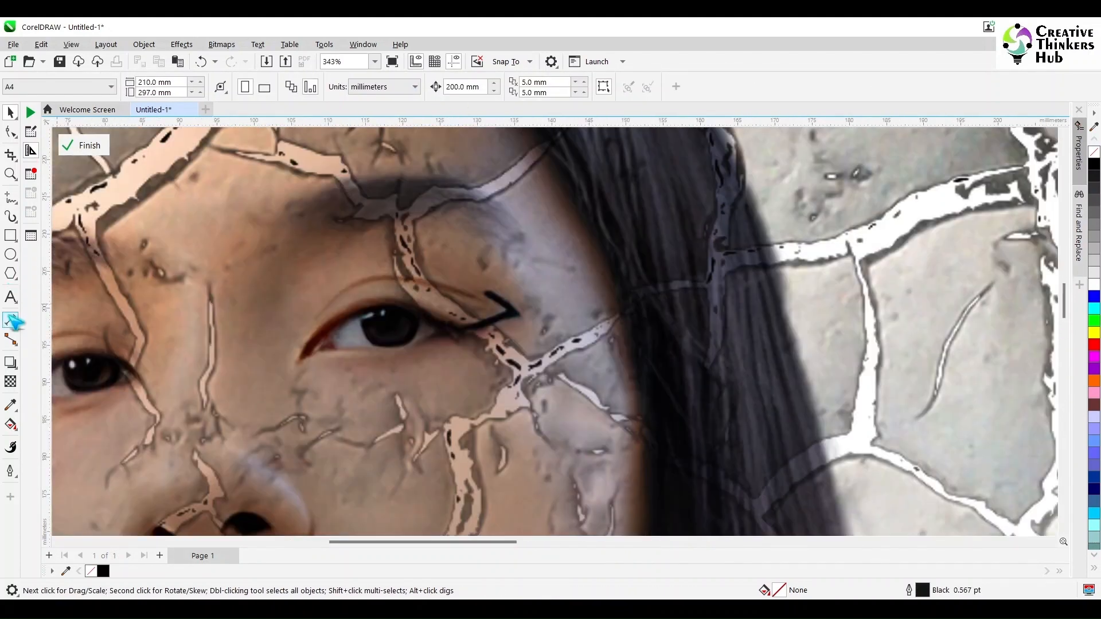
# Step: Draw a closed Bézier curve about 21 mm wide around the eye on the burning half of the face
pyautogui.click(15, 202)
pyautogui.click(57, 227)
pyautogui.click(300, 359)
pyautogui.moveTo(375, 304); pyautogui.dragTo(413, 301)
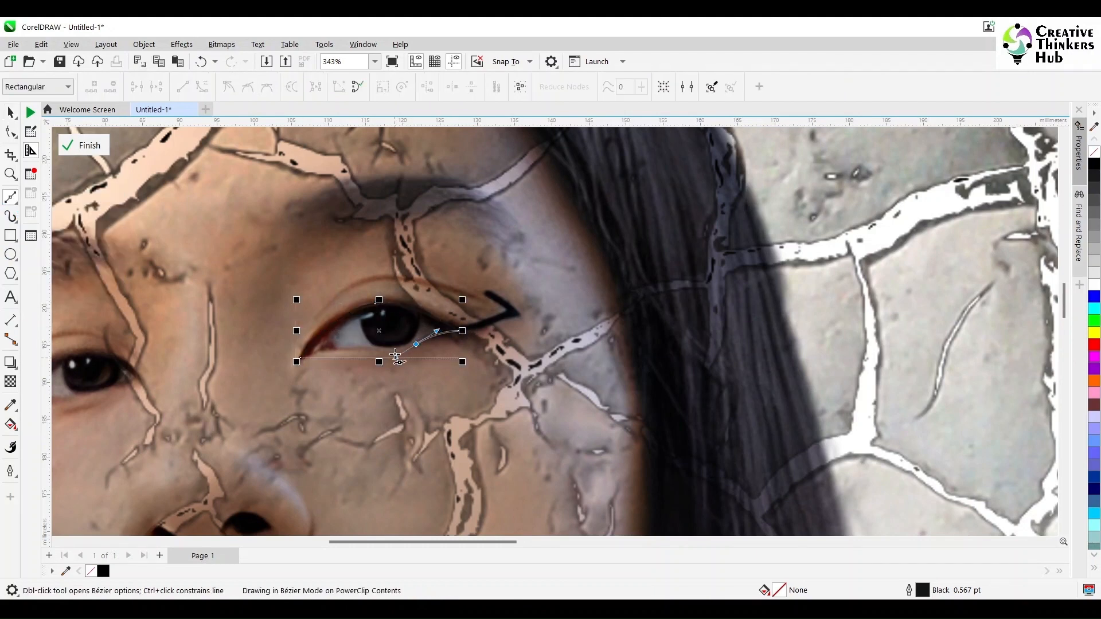
pyautogui.click(324, 348)
pyautogui.click(299, 359)
# Step: Reshape the eye curve's lower edge and inner corner nodes to follow the eye's outline
pyautogui.scroll(1, 405, 337)
pyautogui.press('F10')
pyautogui.moveTo(277, 348); pyautogui.dragTo(347, 368)
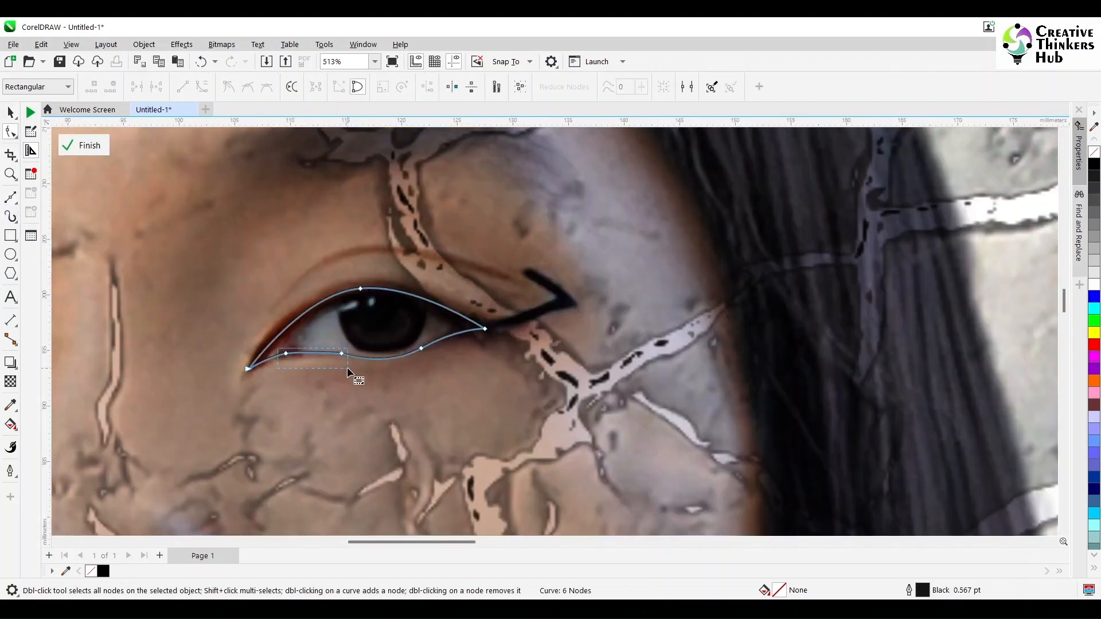
pyautogui.moveTo(250, 367); pyautogui.dragTo(249, 350)
pyautogui.scroll(-1, 482, 330)
# Step: Undo the moves that took the two coals layers off the portrait
pyautogui.click(11, 114)
pyautogui.scroll(-3, 435, 344)
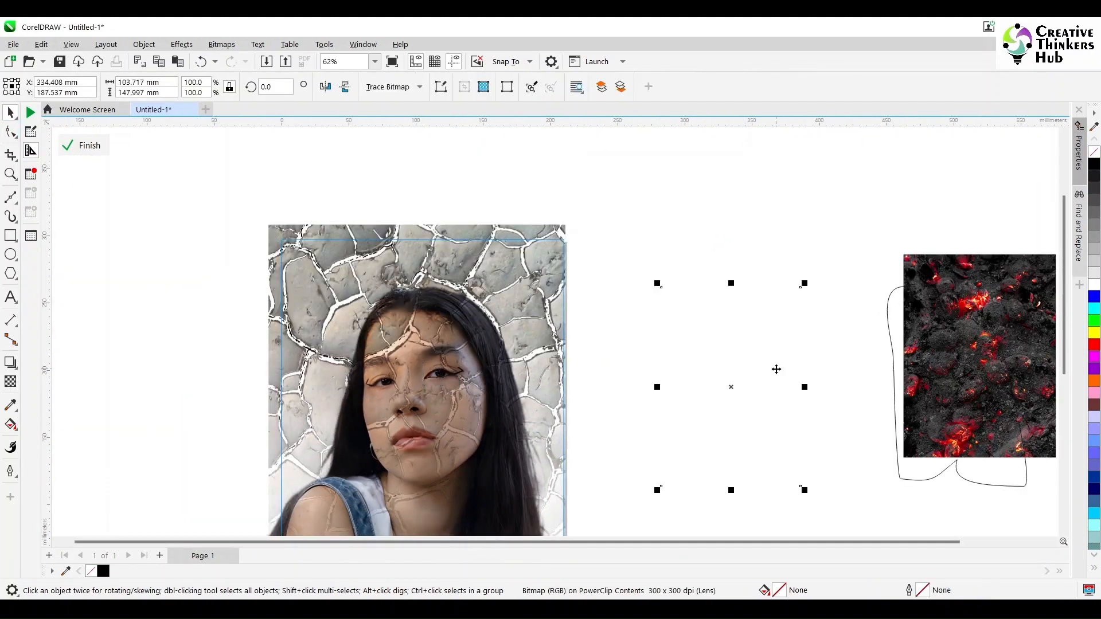
pyautogui.hotkey('ctrl', 'z')
pyautogui.hotkey('ctrl', 'z')
pyautogui.scroll(-1, 484, 394)
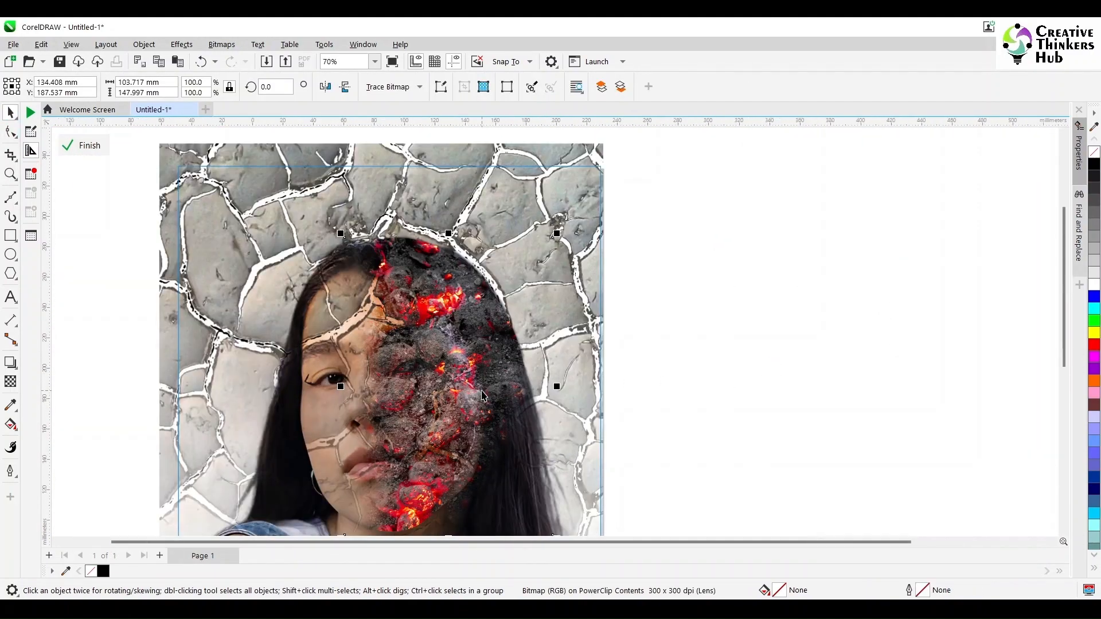
pyautogui.moveTo(483, 393); pyautogui.dragTo(768, 490)
# Step: Trim one coals layer with the eye curve and paste the other coals layer back onto the face
pyautogui.click(431, 373)
pyautogui.keyDown('shift'); pyautogui.click(437, 346); pyautogui.keyUp('shift')
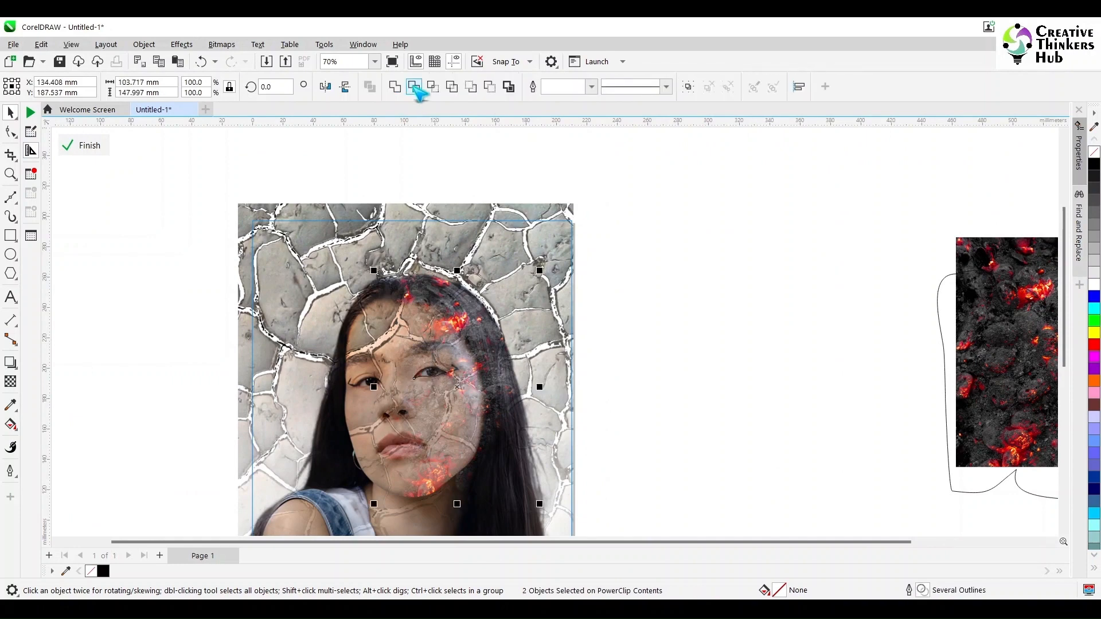
pyautogui.click(418, 88)
pyautogui.click(684, 396)
pyautogui.hotkey('ctrl', 'v')
# Step: Trim the pasted coals layer on the face with the same eye curve
pyautogui.click(428, 374)
pyautogui.keyDown('shift'); pyautogui.click(452, 334); pyautogui.keyUp('shift')
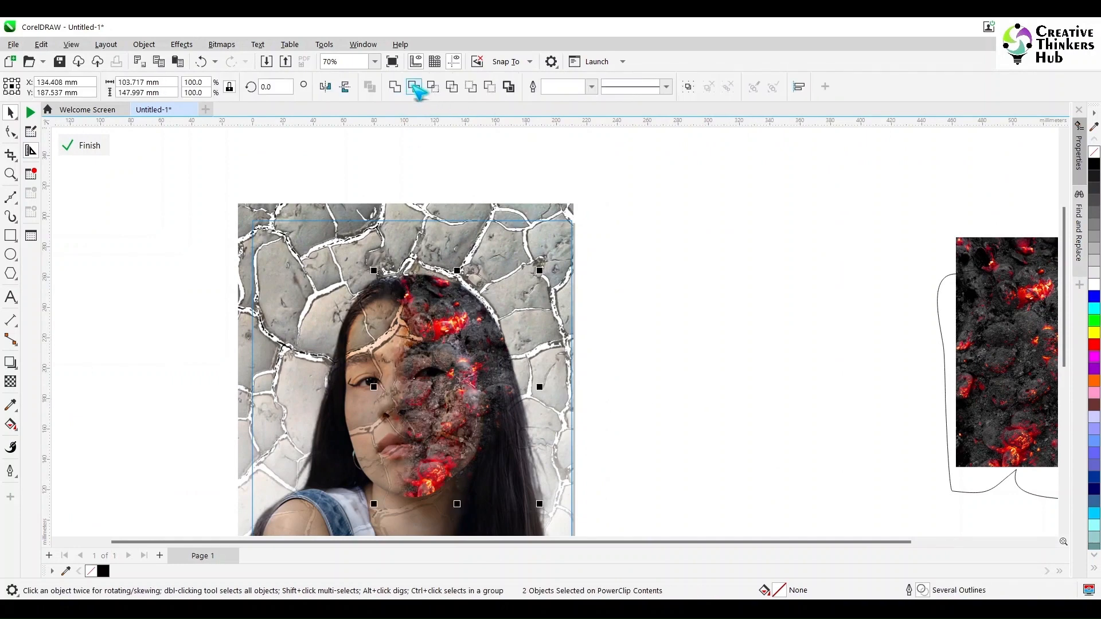
pyautogui.click(418, 88)
pyautogui.click(677, 390)
# Step: Park the eye curve outside the page and shift a coals layer off the face and back to check the cutout
pyautogui.click(434, 374)
pyautogui.click(430, 377)
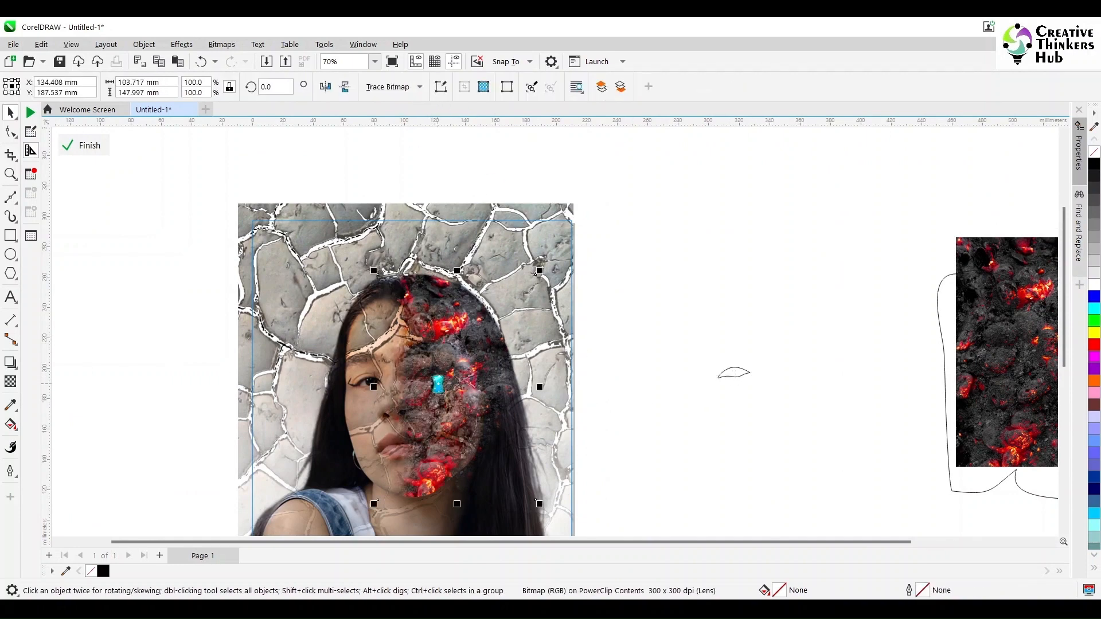
pyautogui.press('Right')
pyautogui.click(733, 375)
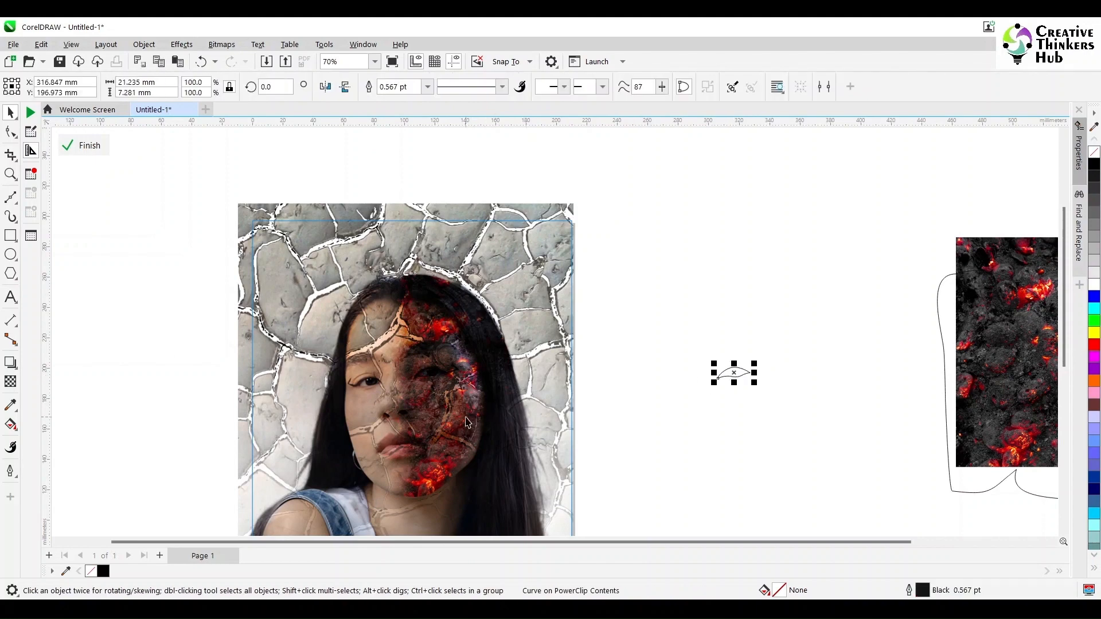
pyautogui.press('Left')
pyautogui.click(720, 319)
pyautogui.press('Left')
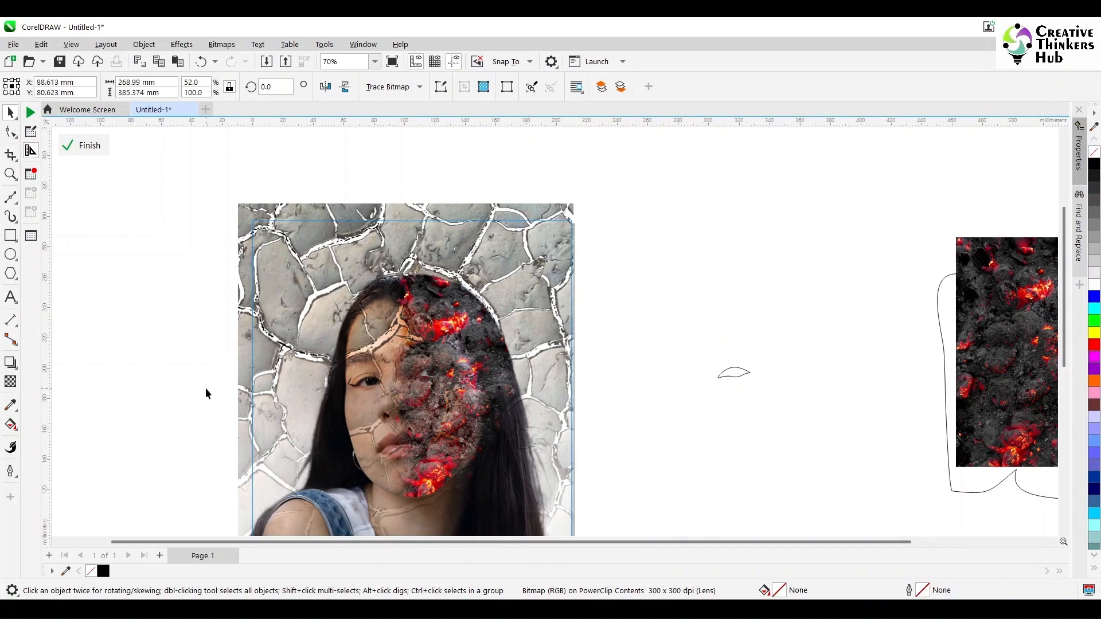
pyautogui.scroll(-2, 648, 336)
pyautogui.click(777, 244)
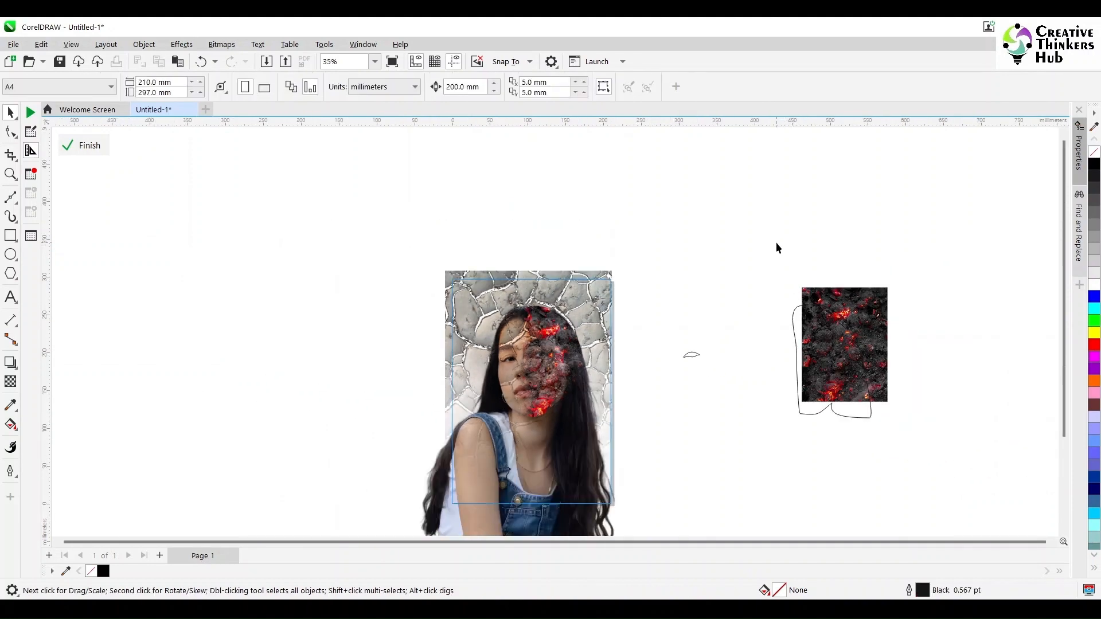
# Step: Switch to the Downloads folder and view the flame images, starting with vertical-shot-beautiful-burning-flames-night
pyautogui.scroll(-2, 796, 484)
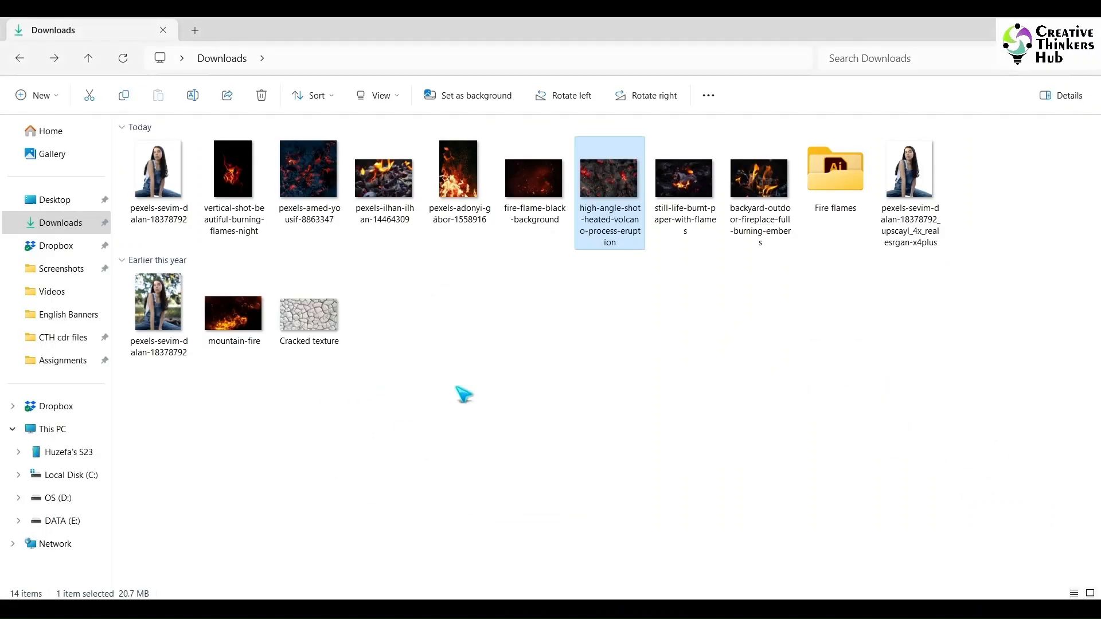
pyautogui.doubleClick(229, 172)
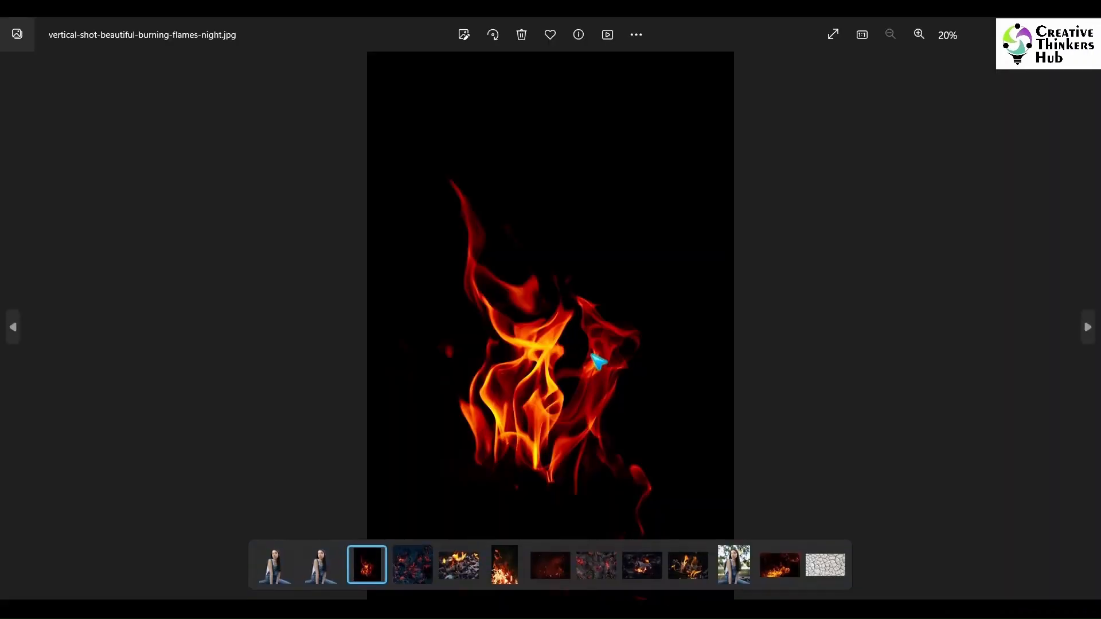
pyautogui.press('Right')
pyautogui.press('Right')
pyautogui.press('Right')
pyautogui.press('Right')
pyautogui.press('Escape')
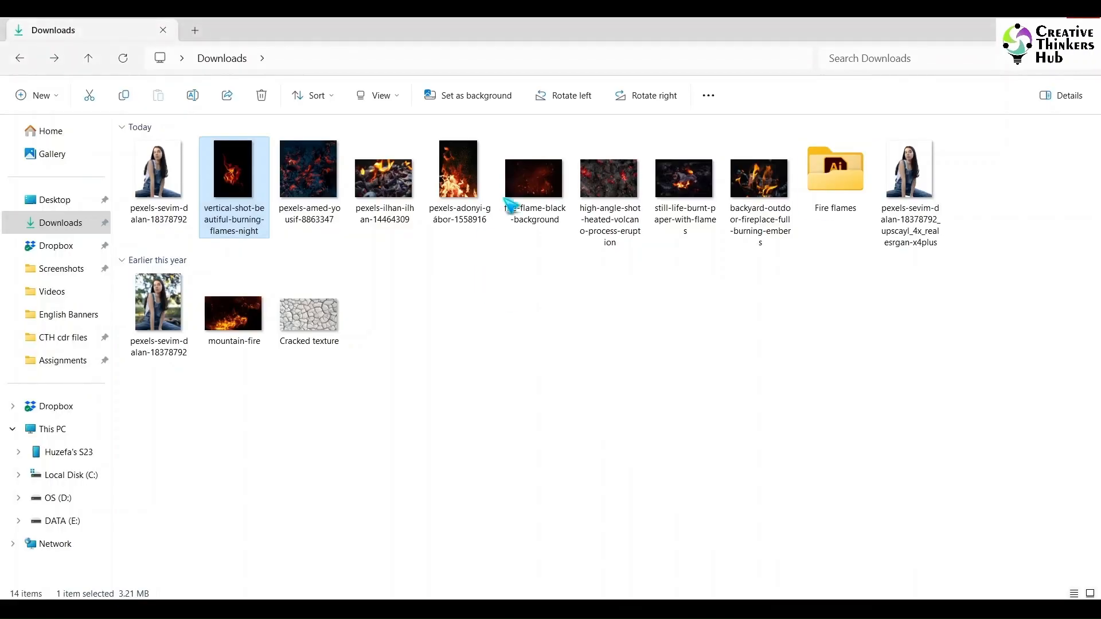
# Step: Import fire-flame-black-background, pexels-adonyi-gabor-1558916 and vertical-shot-beautiful-burning-flames-night from Downloads into the CorelDRAW drawing
pyautogui.click(512, 204)
pyautogui.keyDown('ctrl'); pyautogui.click(459, 208); pyautogui.keyUp('ctrl')
pyautogui.keyDown('ctrl'); pyautogui.click(234, 205); pyautogui.keyUp('ctrl')
pyautogui.moveTo(234, 204); pyautogui.dragTo(178, 296)
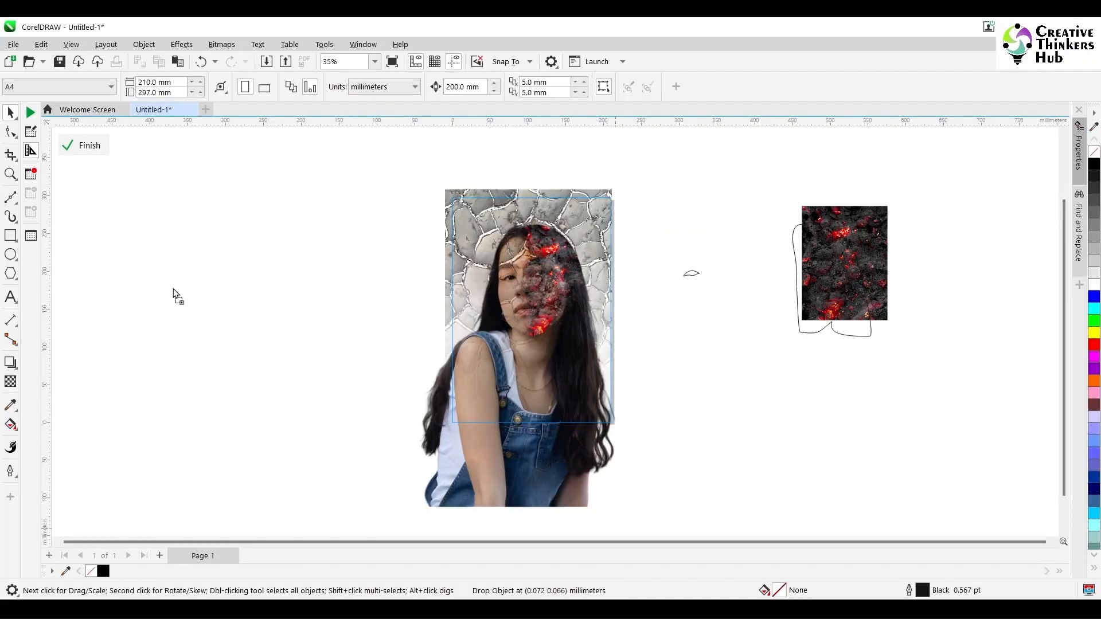
# Step: Scale the bonfire image to about 119 × 178 mm and place it over the burning half of the portrait
pyautogui.scroll(-1, 176, 285)
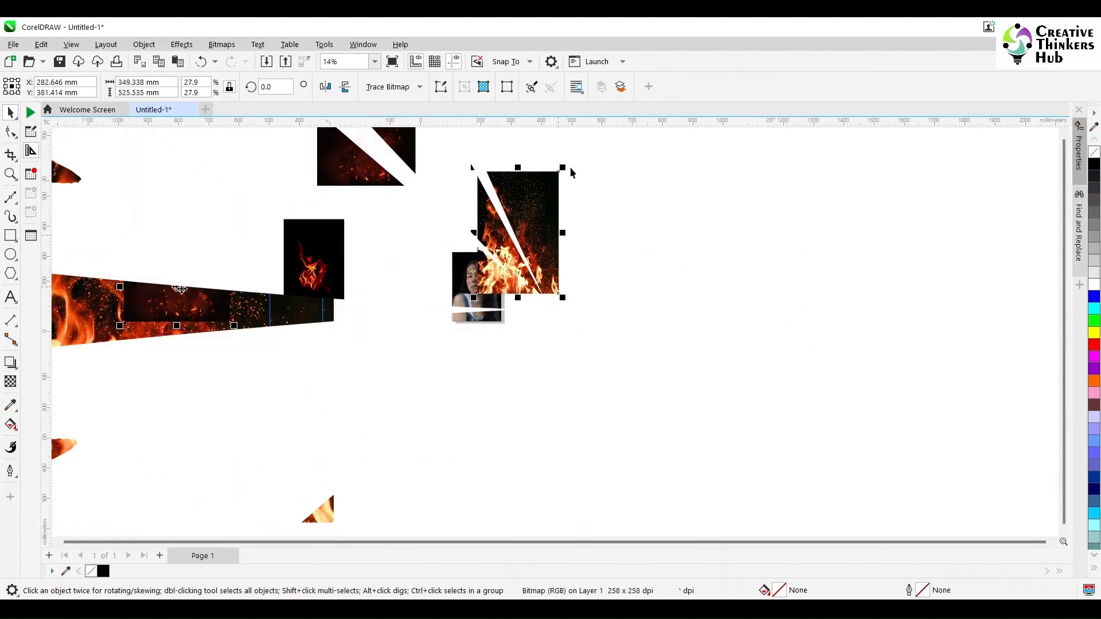
pyautogui.moveTo(561, 170); pyautogui.dragTo(533, 247)
pyautogui.scroll(4, 531, 261)
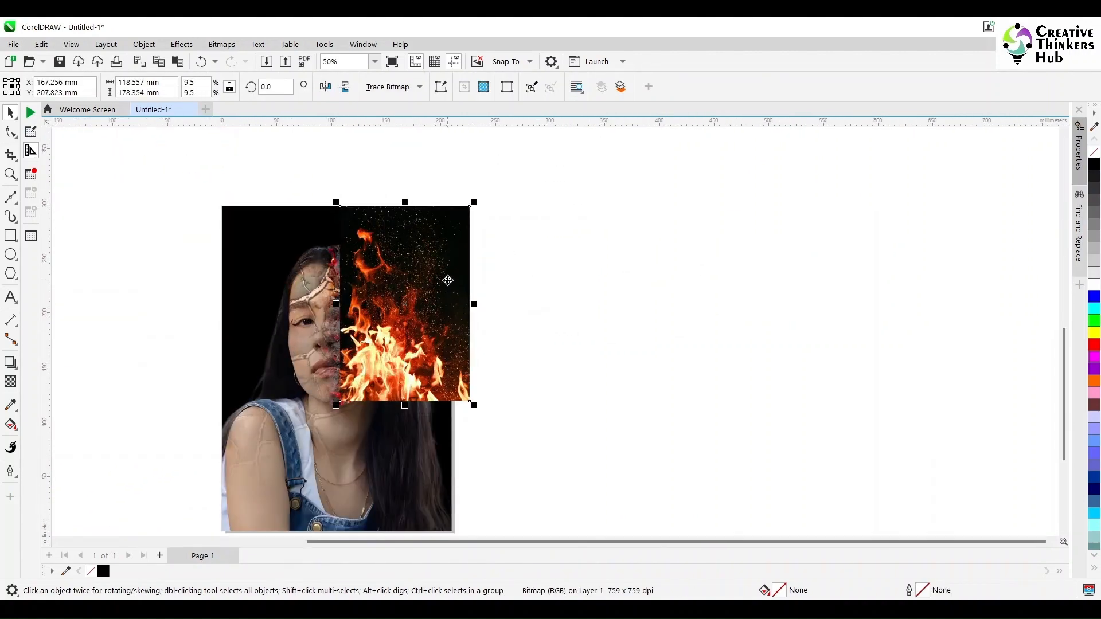
pyautogui.moveTo(447, 281)
pyautogui.mouseDown()
pyautogui.moveTo(432, 299)
pyautogui.moveTo(435, 289)
pyautogui.mouseUp()
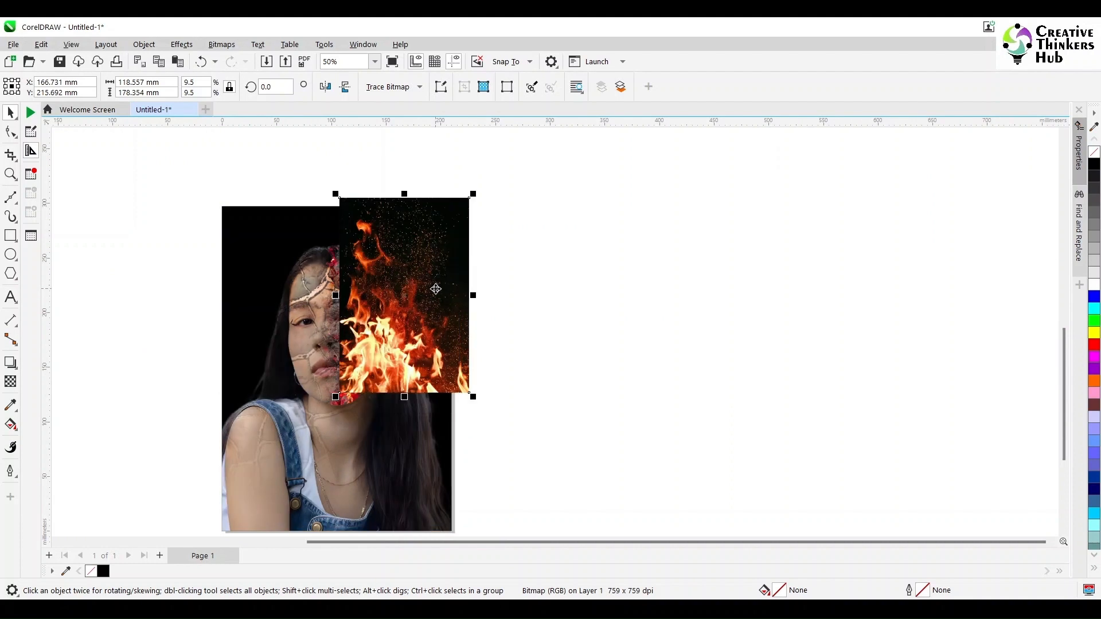
# Step: Try the Subtract and Difference merge modes on the bonfire image
pyautogui.click(10, 381)
pyautogui.click(172, 87)
pyautogui.click(166, 129)
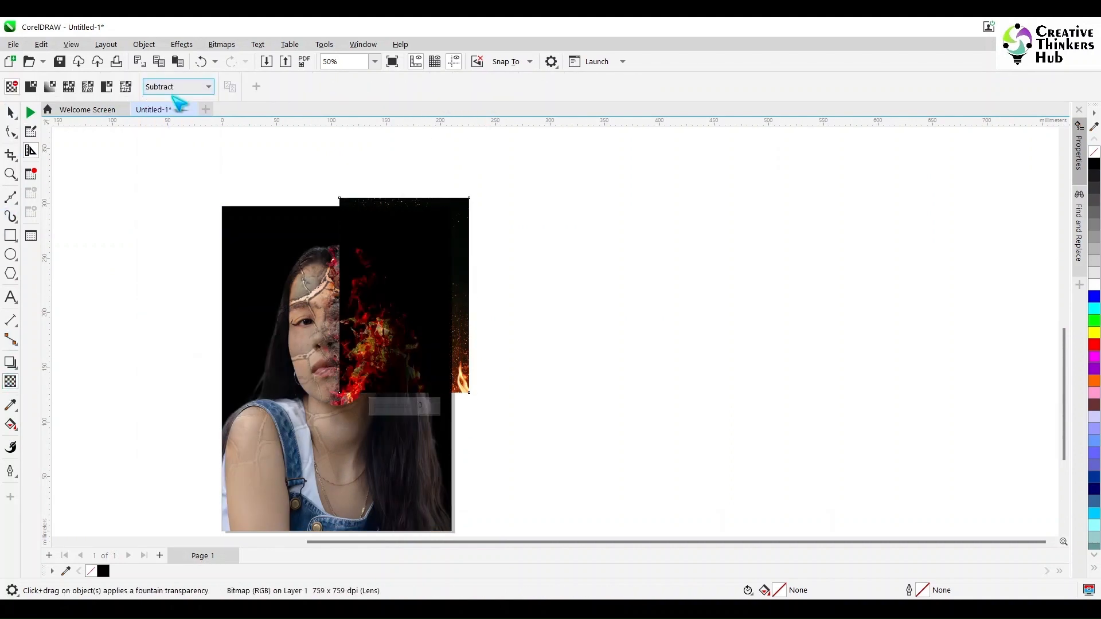
pyautogui.click(176, 87)
pyautogui.click(168, 143)
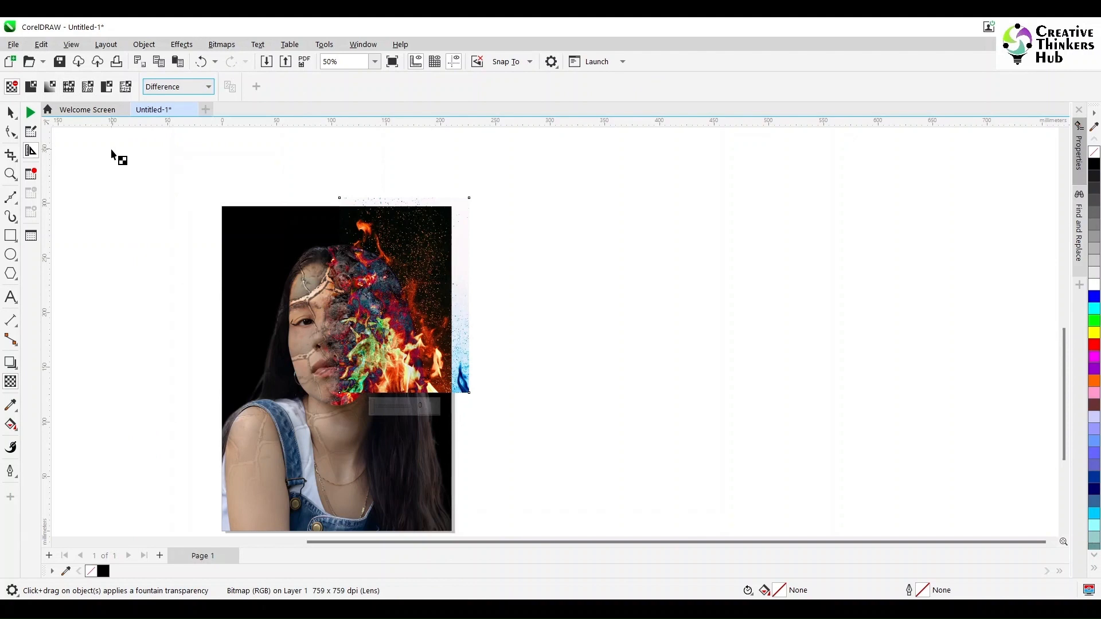
# Step: Resize the bonfire image to 105 × 180.4 mm so that it reaches the page's right edge
pyautogui.press('space')
pyautogui.moveTo(473, 397); pyautogui.dragTo(447, 363)
pyautogui.moveTo(336, 370); pyautogui.dragTo(390, 413)
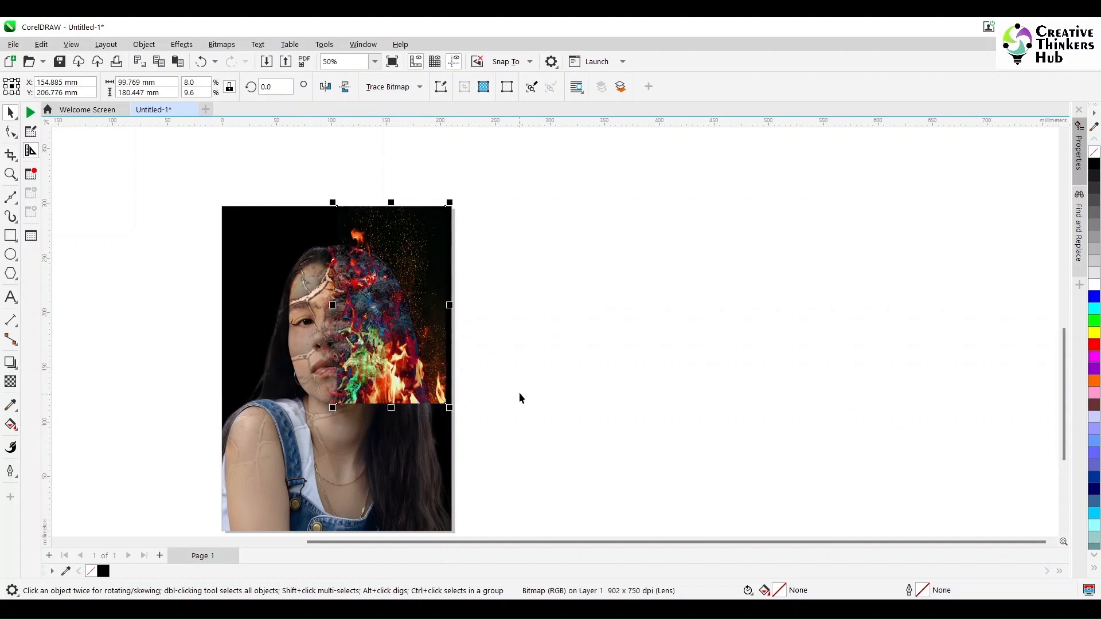
pyautogui.moveTo(449, 305); pyautogui.dragTo(455, 305)
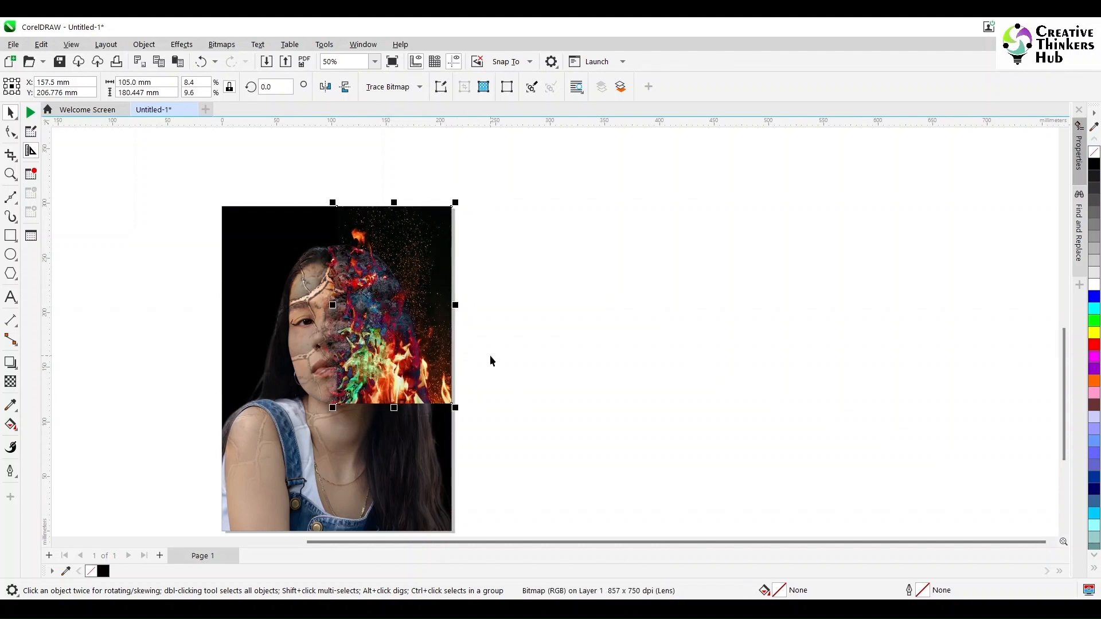
pyautogui.click(491, 355)
# Step: Bring the coals outline curve back onto the portrait and fit it over the burning half of the head
pyautogui.click(374, 467)
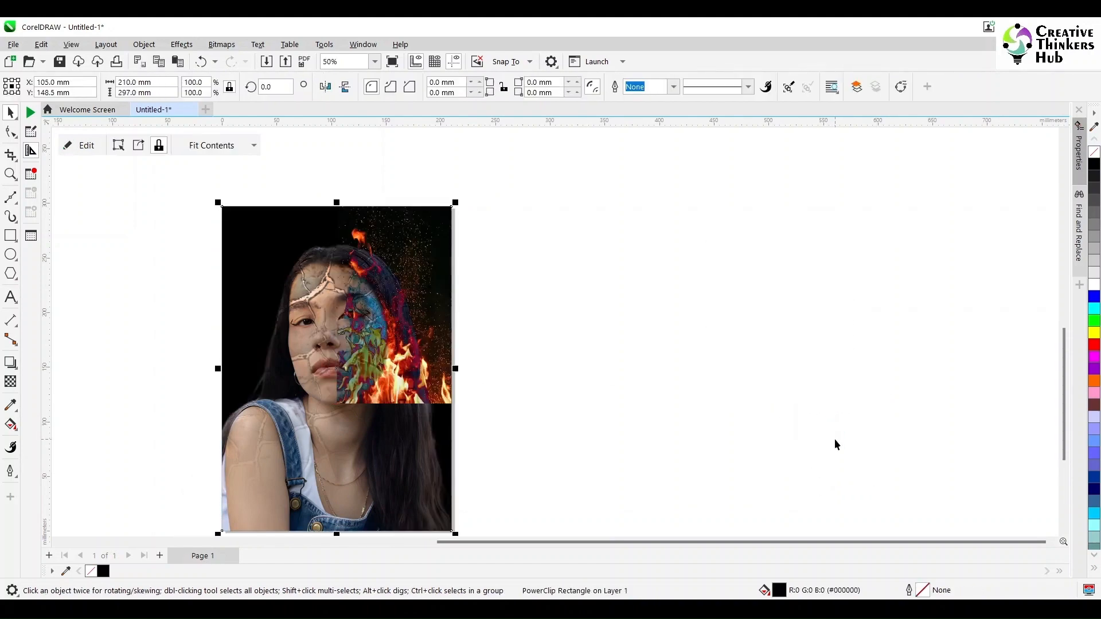
pyautogui.click(819, 412)
pyautogui.moveTo(818, 413); pyautogui.dragTo(430, 414)
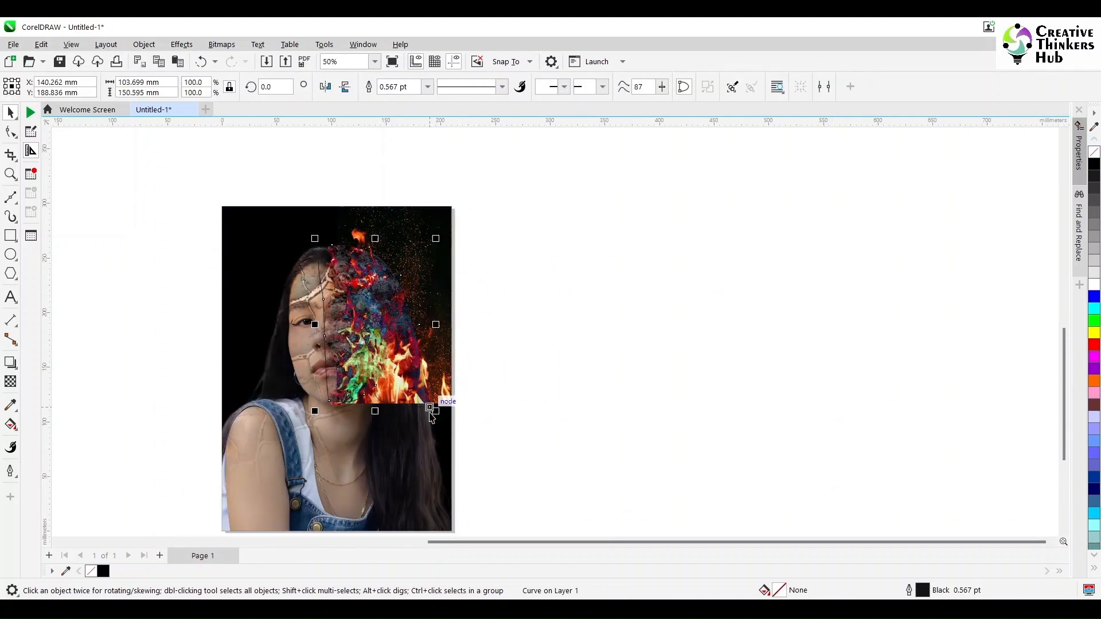
pyautogui.scroll(2, 441, 374)
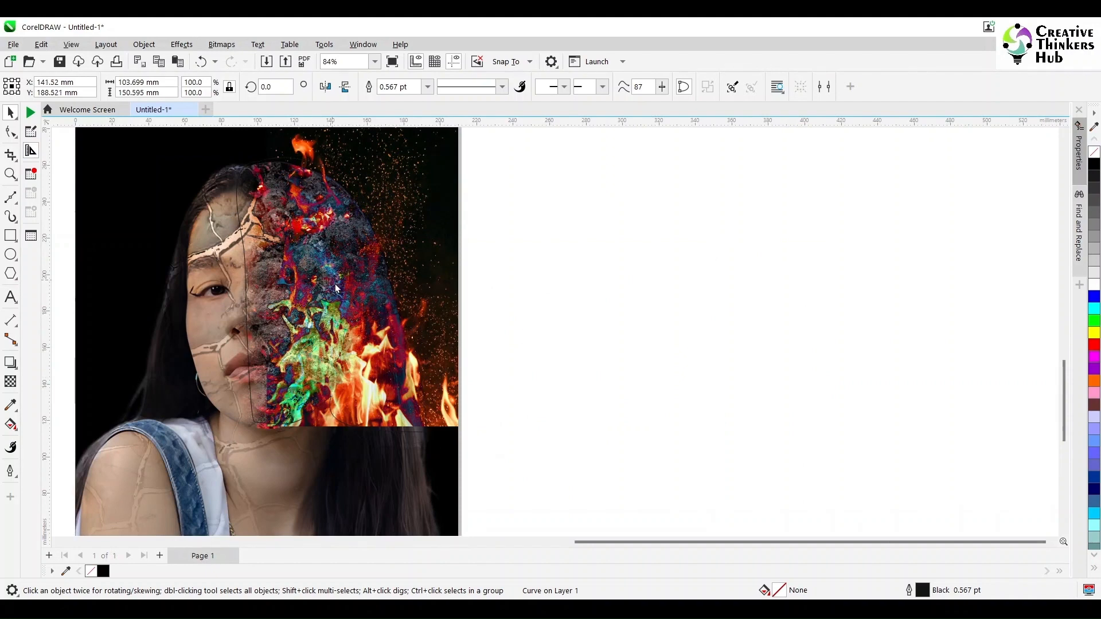
pyautogui.moveTo(335, 284); pyautogui.dragTo(325, 285)
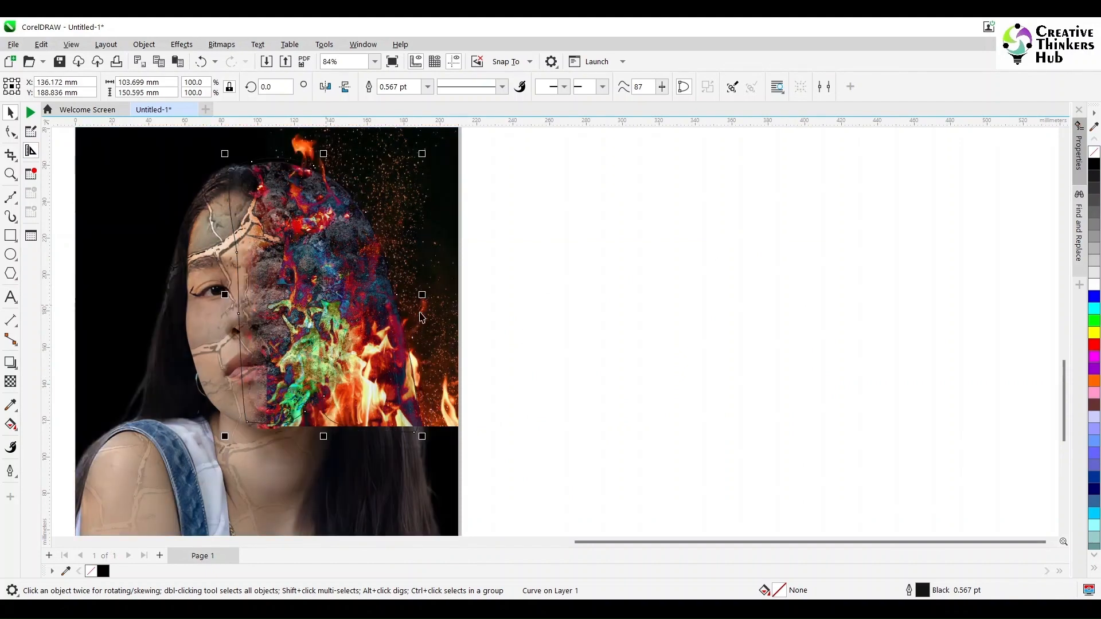
# Step: Move the bonfire image off the page and shift the outline curve down to meet the chin
pyautogui.moveTo(442, 337); pyautogui.dragTo(788, 339)
pyautogui.scroll(2, 275, 384)
pyautogui.moveTo(243, 422); pyautogui.dragTo(244, 428)
pyautogui.scroll(-2, 759, 389)
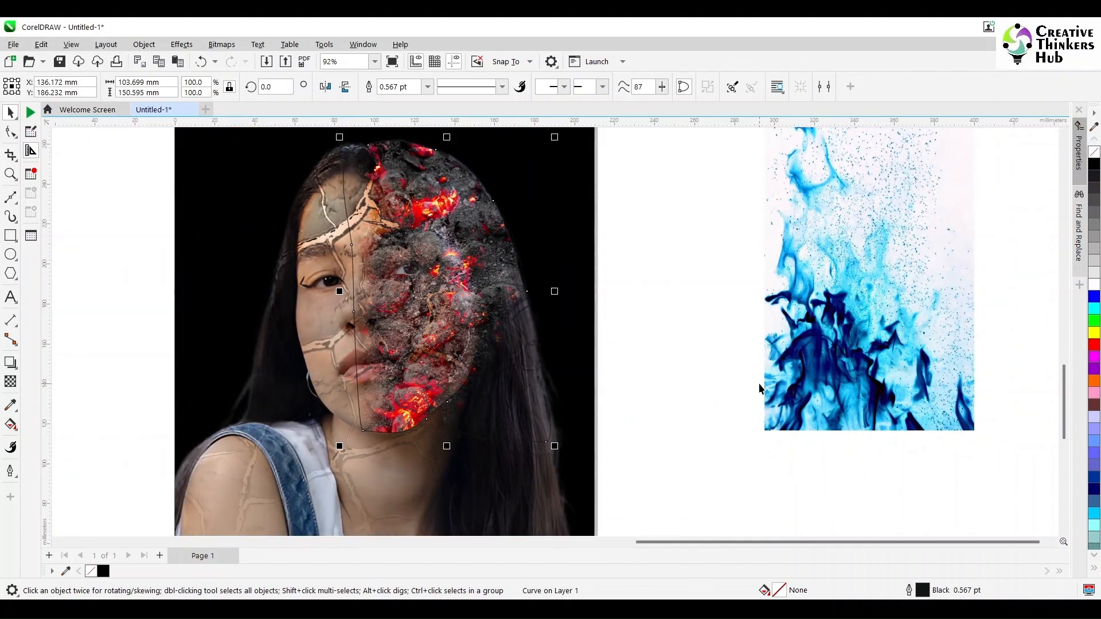
# Step: Move the bonfire image back over the burning half and widen it to about 121 mm, up to the page's right edge
pyautogui.moveTo(784, 369); pyautogui.dragTo(366, 428)
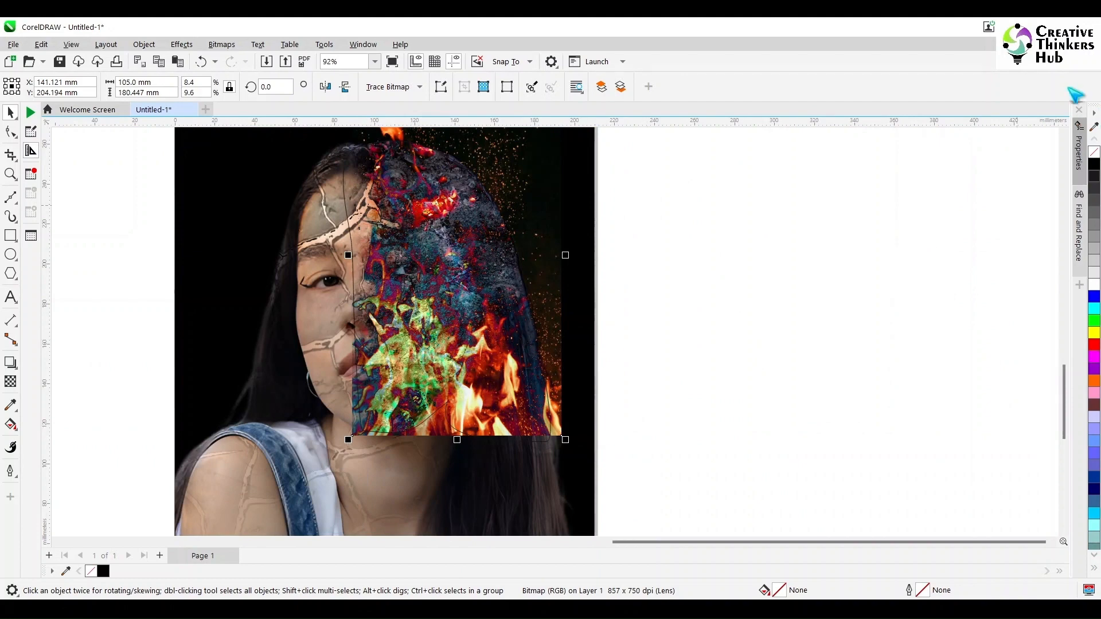
pyautogui.scroll(3, 1063, 149)
pyautogui.moveTo(566, 337); pyautogui.dragTo(598, 337)
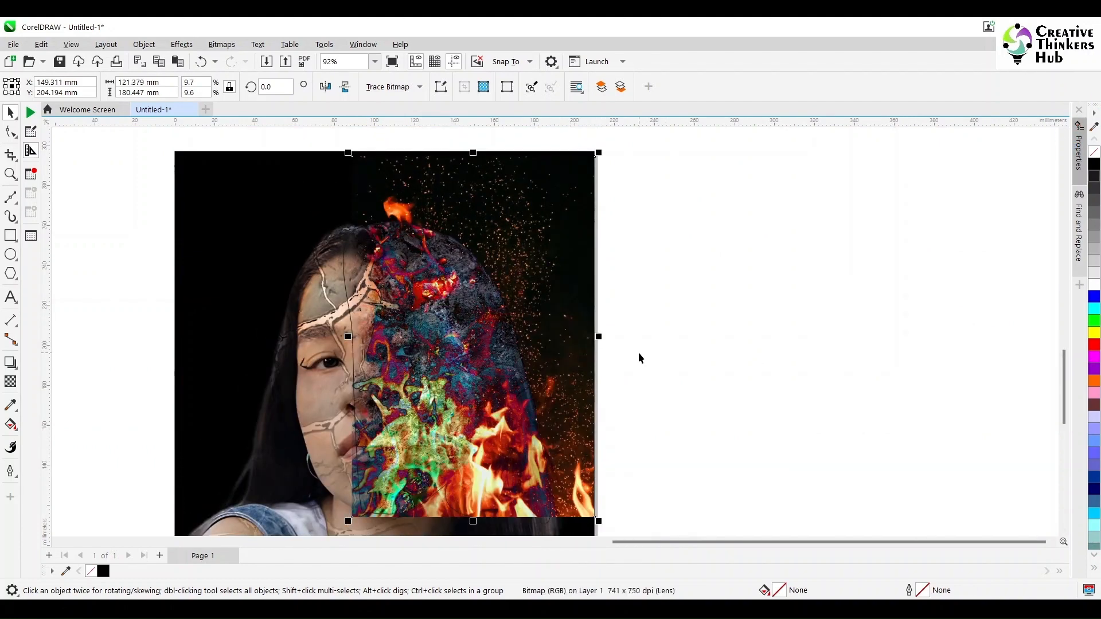
# Step: Set the bonfire image's merge mode to Normal
pyautogui.click(10, 382)
pyautogui.click(178, 86)
pyautogui.click(166, 101)
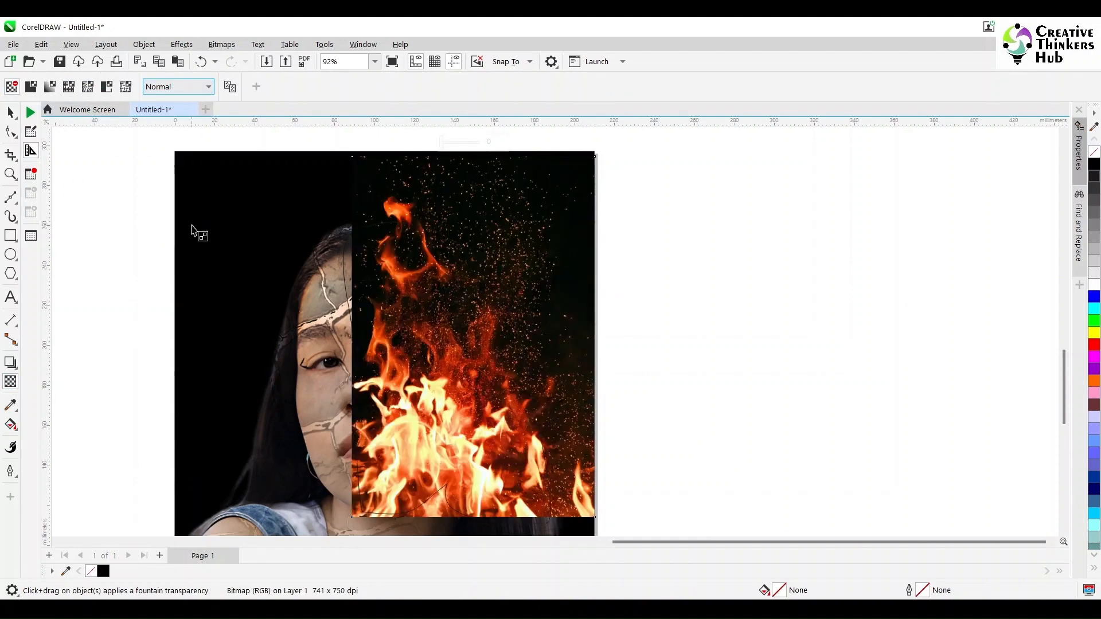
# Step: Apply a near-vertical fountain transparency to the bonfire image, fading out the base of the flames around the jaw
pyautogui.moveTo(447, 503); pyautogui.dragTo(439, 492)
pyautogui.moveTo(445, 441); pyautogui.dragTo(438, 418)
pyautogui.moveTo(436, 486); pyautogui.dragTo(439, 505)
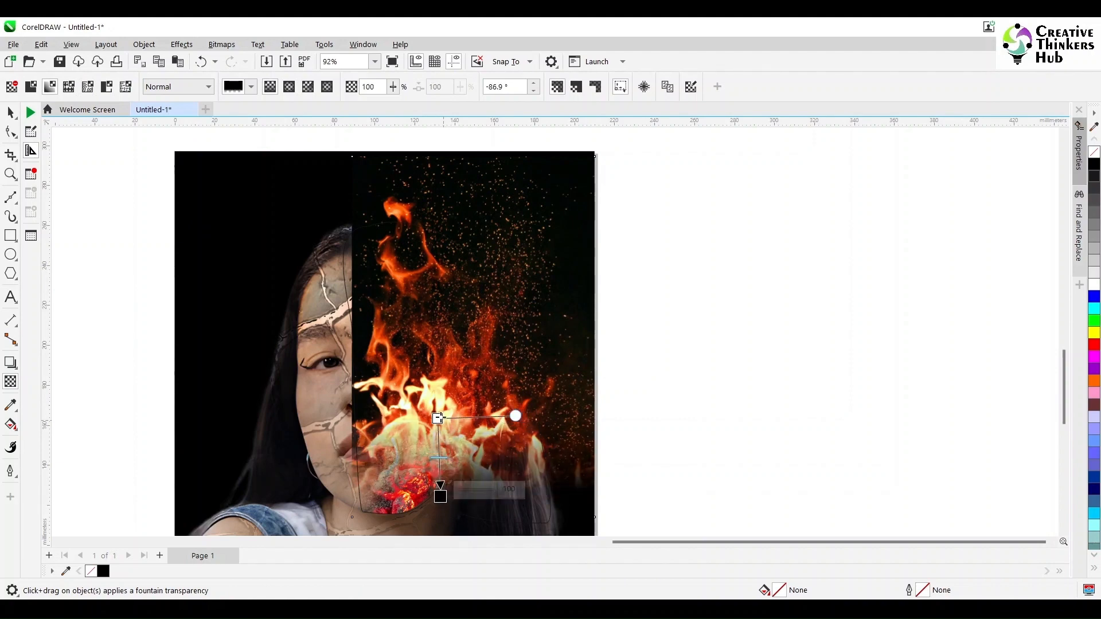
# Step: Extend the bonfire image's near-vertical fountain transparency farther up the flames and convert the image to a bitmap
pyautogui.moveTo(438, 418); pyautogui.dragTo(442, 378)
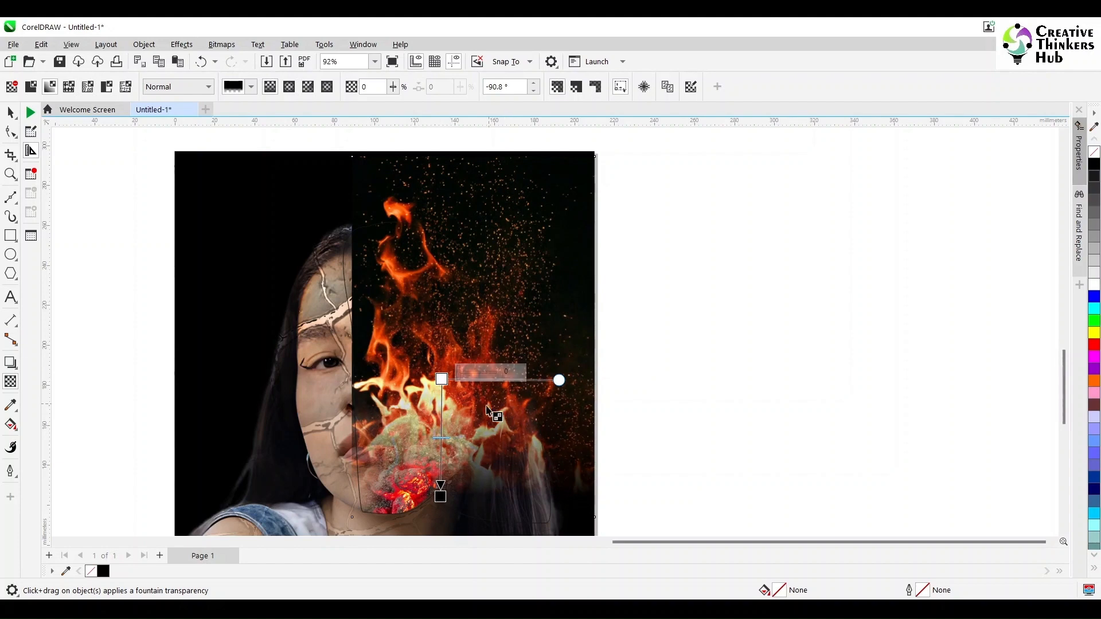
pyautogui.click(10, 112)
pyautogui.click(221, 44)
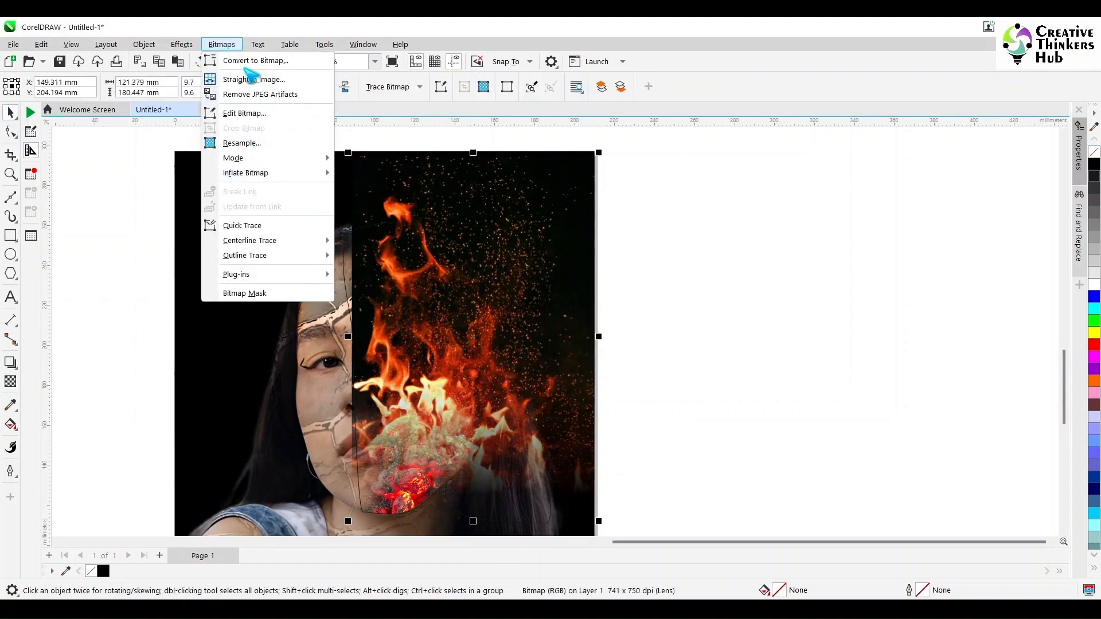
pyautogui.click(252, 61)
pyautogui.click(565, 389)
# Step: Fade out the bonfire image's left edge with a 180° fountain transparency and convert the result to a bitmap
pyautogui.click(11, 381)
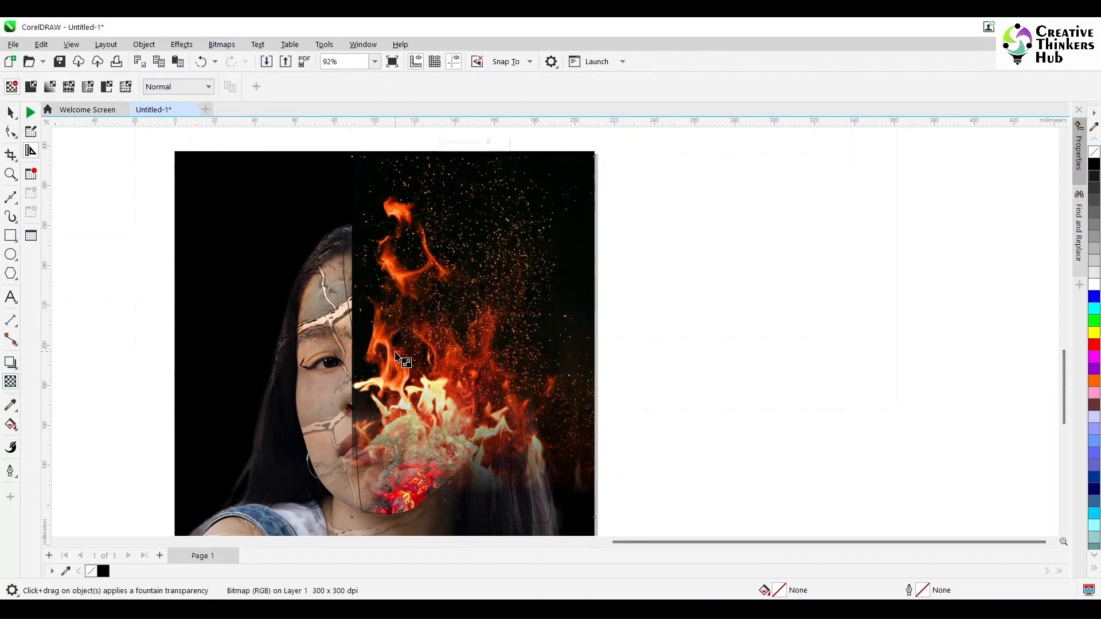
pyautogui.moveTo(388, 366); pyautogui.dragTo(360, 367)
pyautogui.click(221, 46)
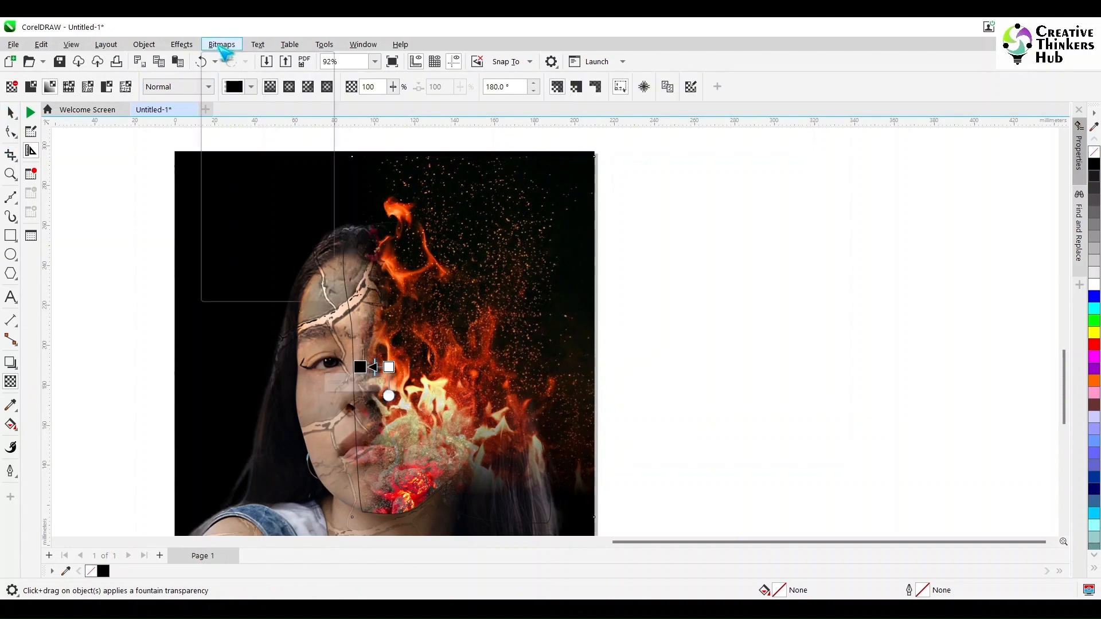
pyautogui.click(252, 62)
pyautogui.click(549, 390)
# Step: Try the Difference, Multiply and Divide merge modes on the bonfire image
pyautogui.click(178, 87)
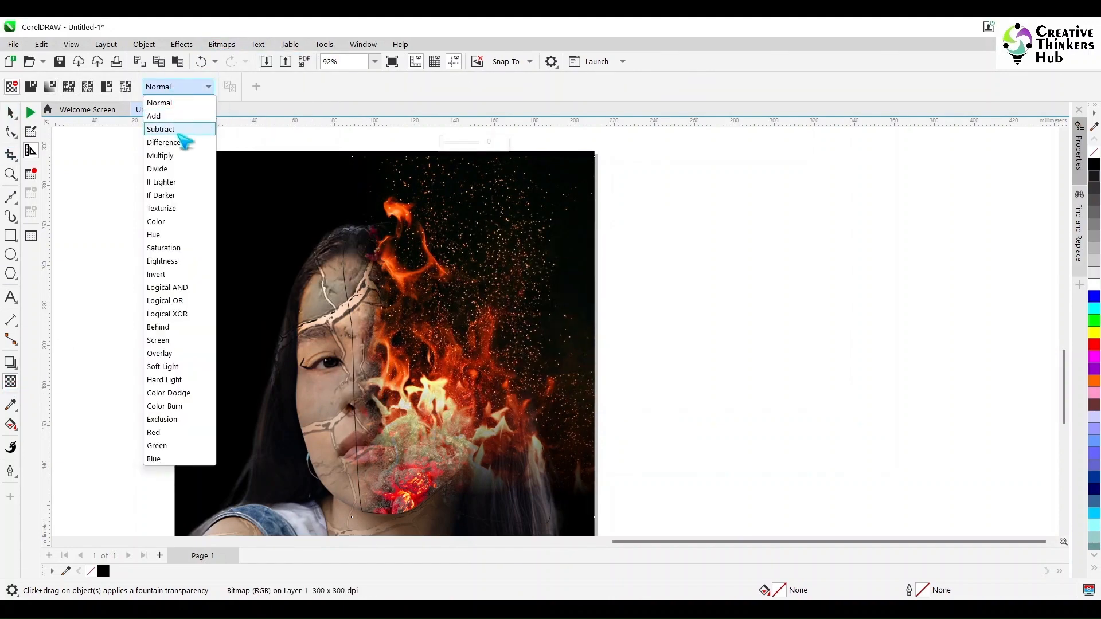
pyautogui.click(179, 140)
pyautogui.click(10, 113)
pyautogui.click(11, 381)
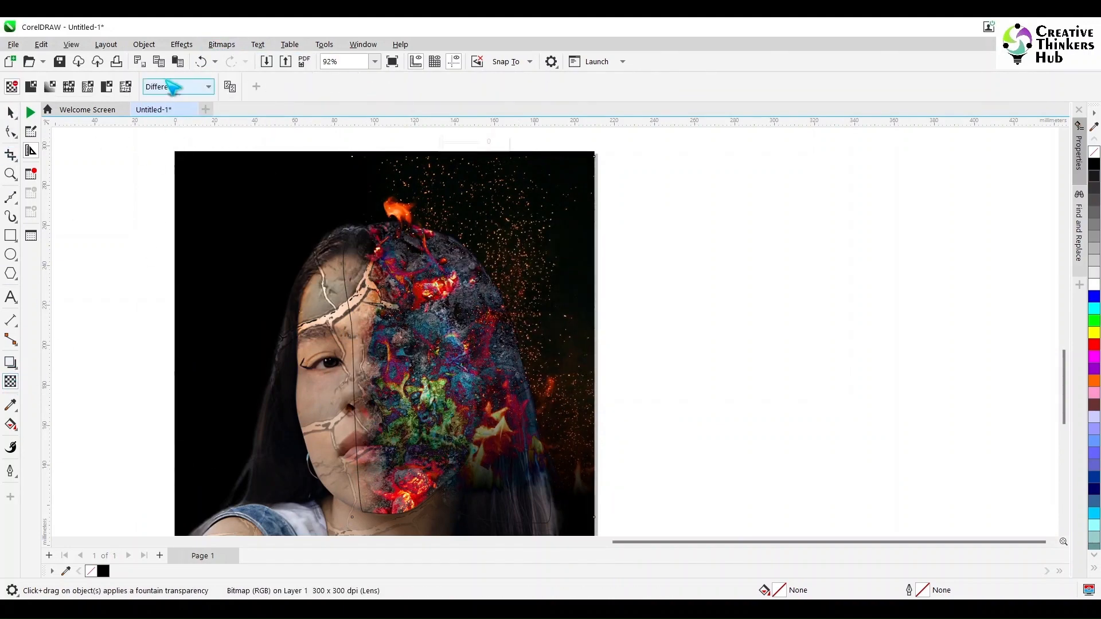
pyautogui.click(178, 86)
pyautogui.click(186, 152)
pyautogui.click(172, 87)
pyautogui.click(179, 165)
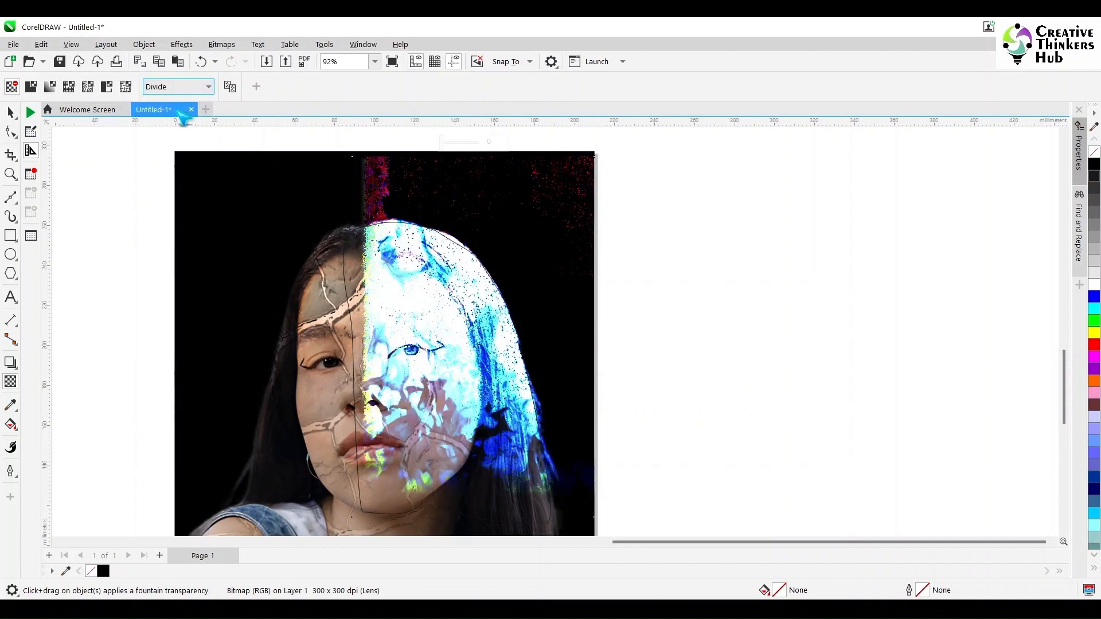
# Step: Set the bonfire image's merge mode to If Lighter and scale the image down proportionally to about 112 mm wide
pyautogui.click(178, 87)
pyautogui.click(180, 177)
pyautogui.scroll(-2, 385, 291)
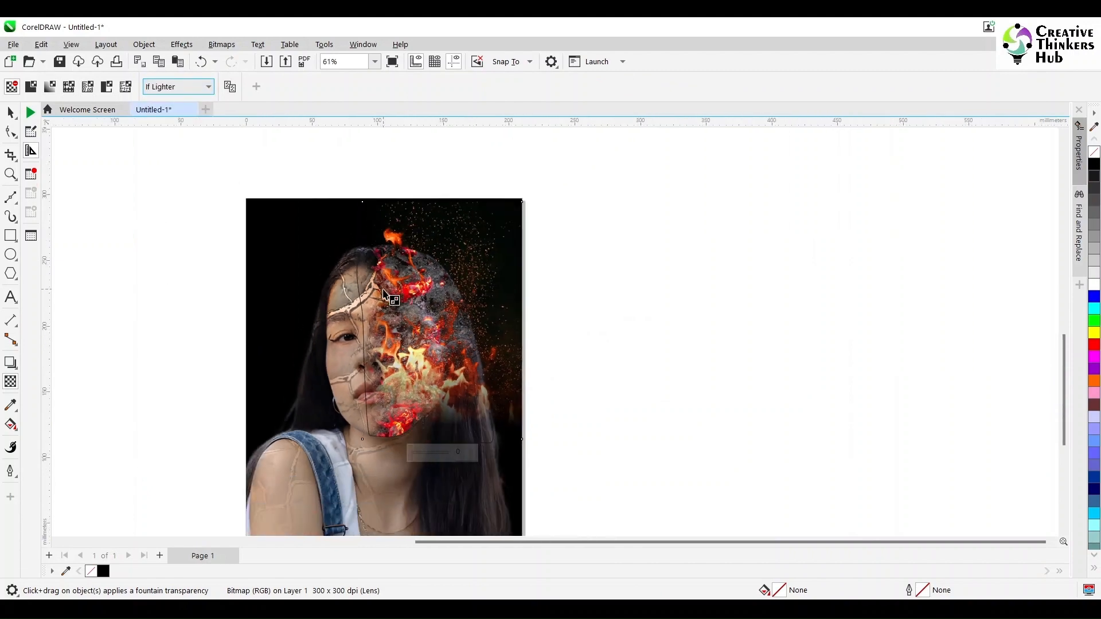
pyautogui.scroll(1, 397, 320)
pyautogui.press('space')
pyautogui.moveTo(353, 462); pyautogui.dragTo(367, 441)
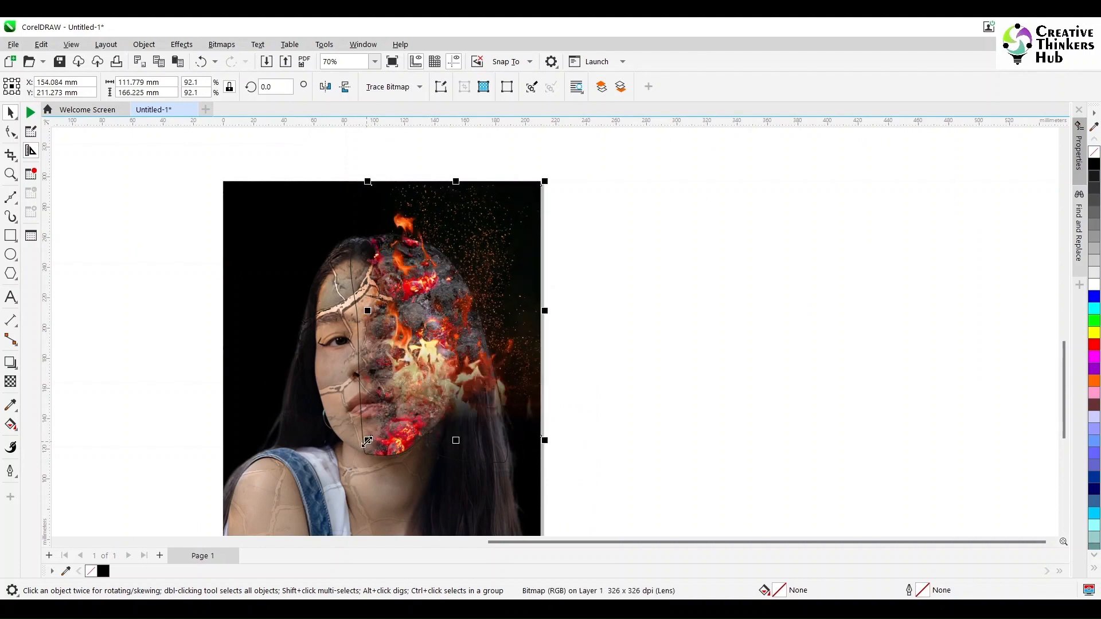
# Step: Move the outline curve off the page to the right and shift the bonfire image up by about 13 mm
pyautogui.moveTo(437, 383); pyautogui.dragTo(446, 374)
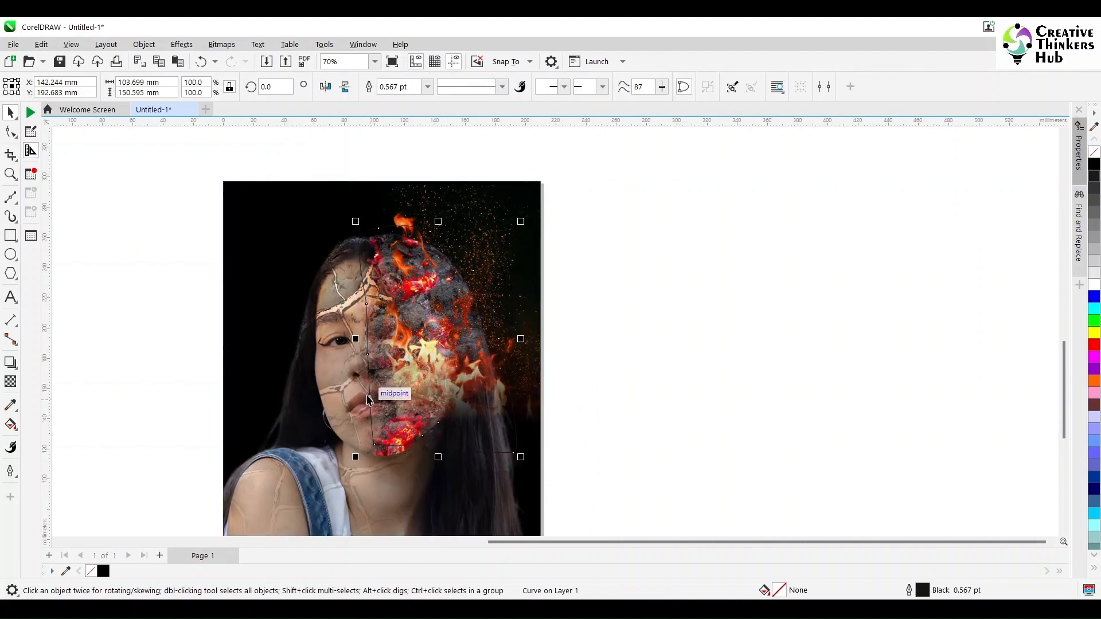
pyautogui.moveTo(368, 397); pyautogui.dragTo(707, 396)
pyautogui.click(445, 372)
pyautogui.moveTo(445, 372); pyautogui.dragTo(454, 351)
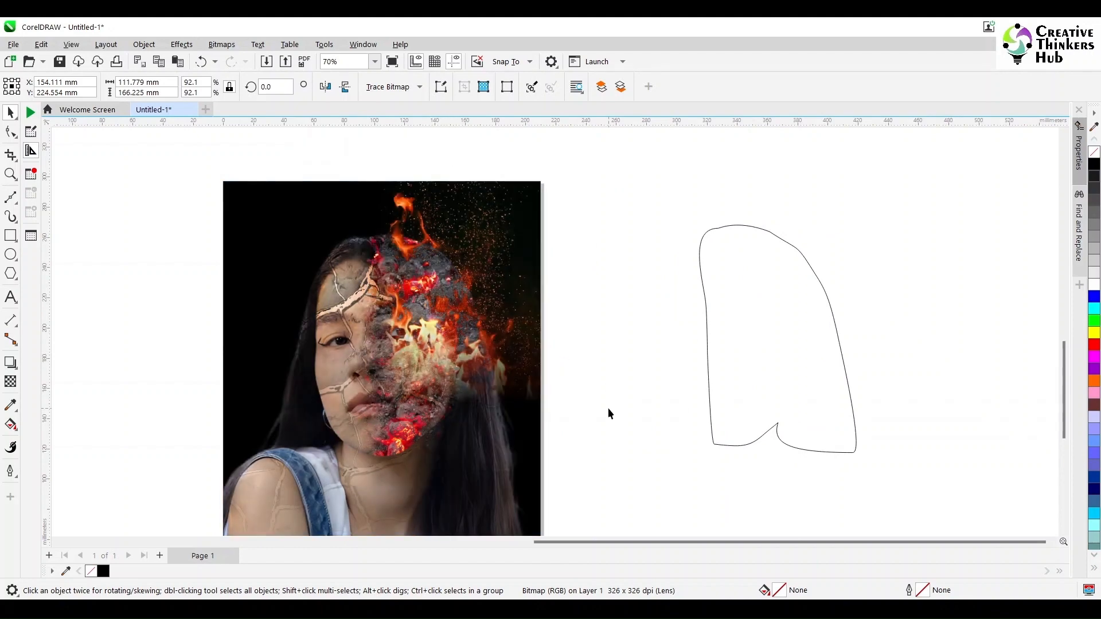
# Step: Scale the sparks image to 50%, about 212 mm wide, and place it over the lower half of the page
pyautogui.scroll(-5, 608, 407)
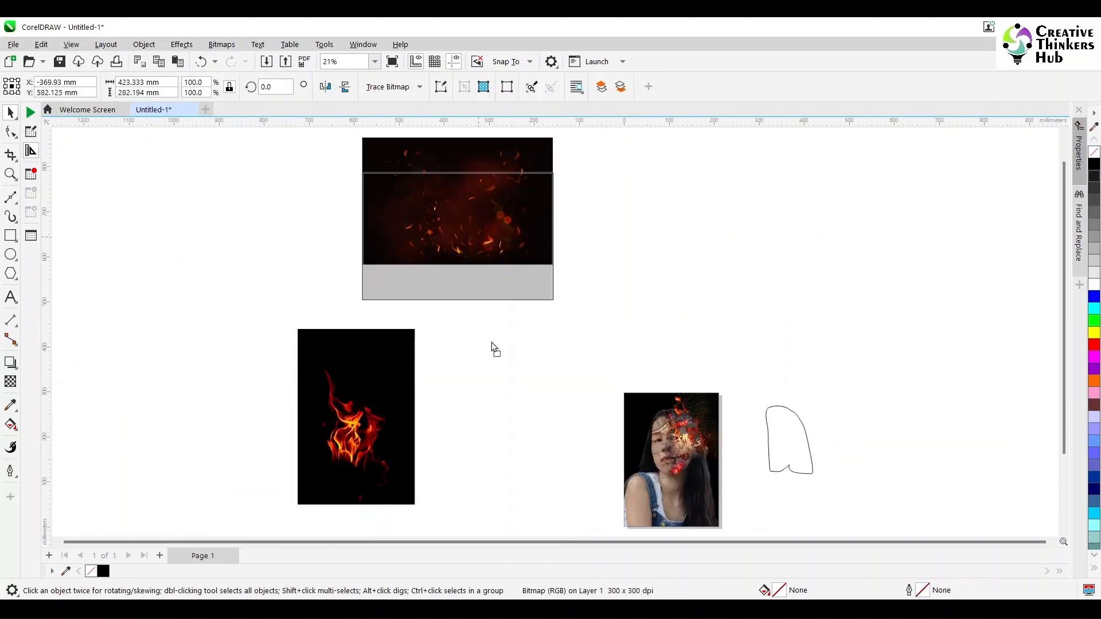
pyautogui.moveTo(491, 344); pyautogui.dragTo(558, 499)
pyautogui.moveTo(640, 394); pyautogui.dragTo(544, 458)
pyautogui.moveTo(518, 495); pyautogui.dragTo(696, 496)
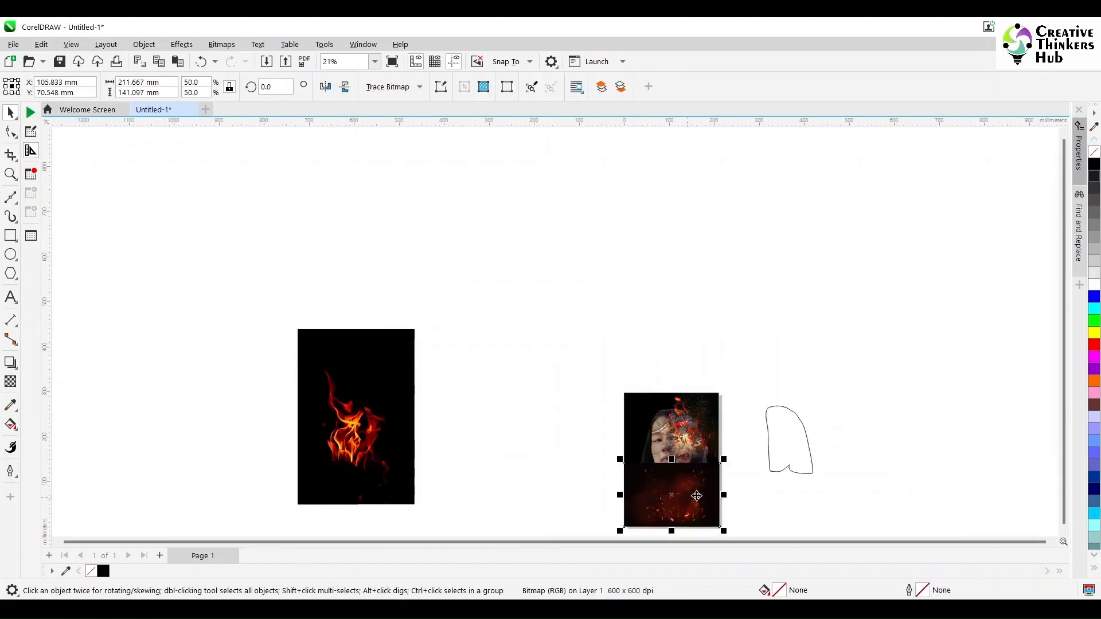
# Step: Try the Difference, Multiply and Overlay merge modes on the sparks image
pyautogui.scroll(3, 881, 494)
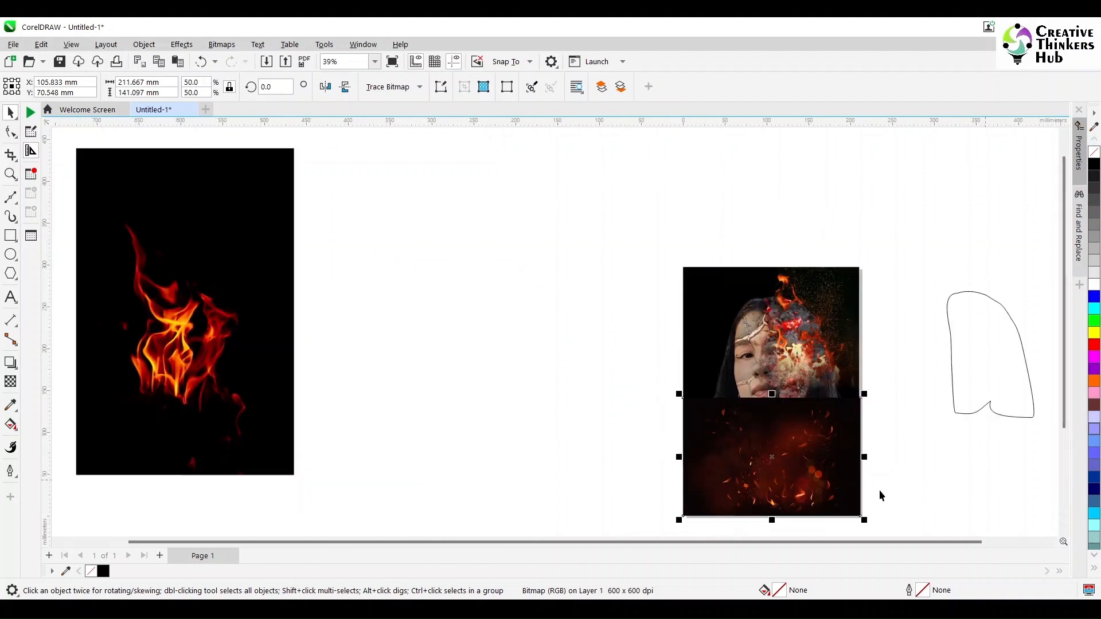
pyautogui.click(11, 382)
pyautogui.click(177, 87)
pyautogui.click(166, 143)
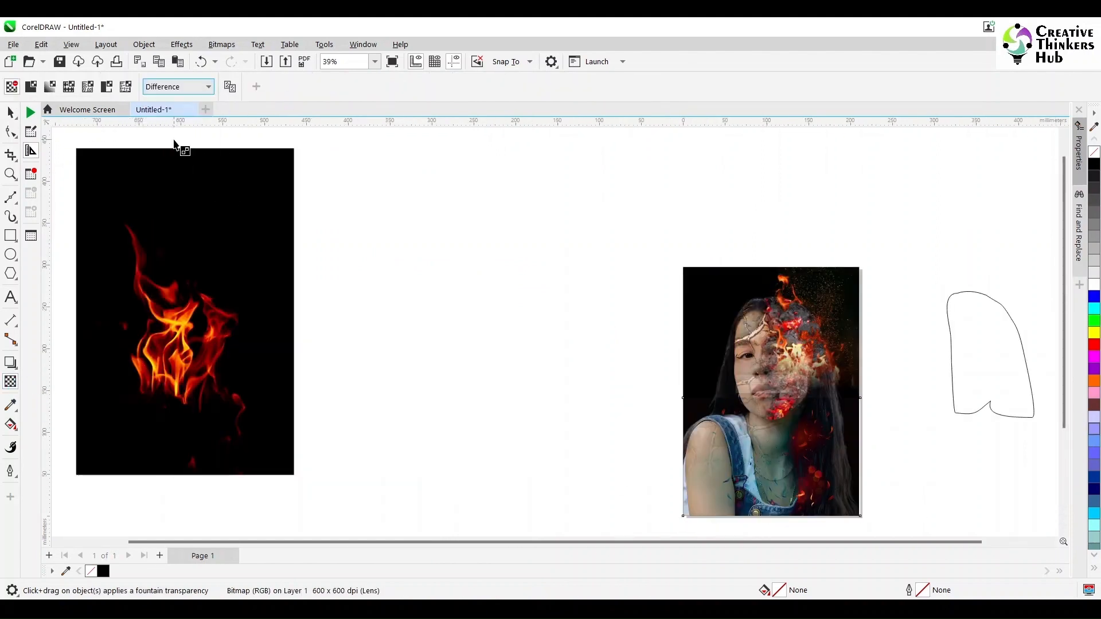
pyautogui.click(179, 87)
pyautogui.click(161, 156)
pyautogui.click(182, 87)
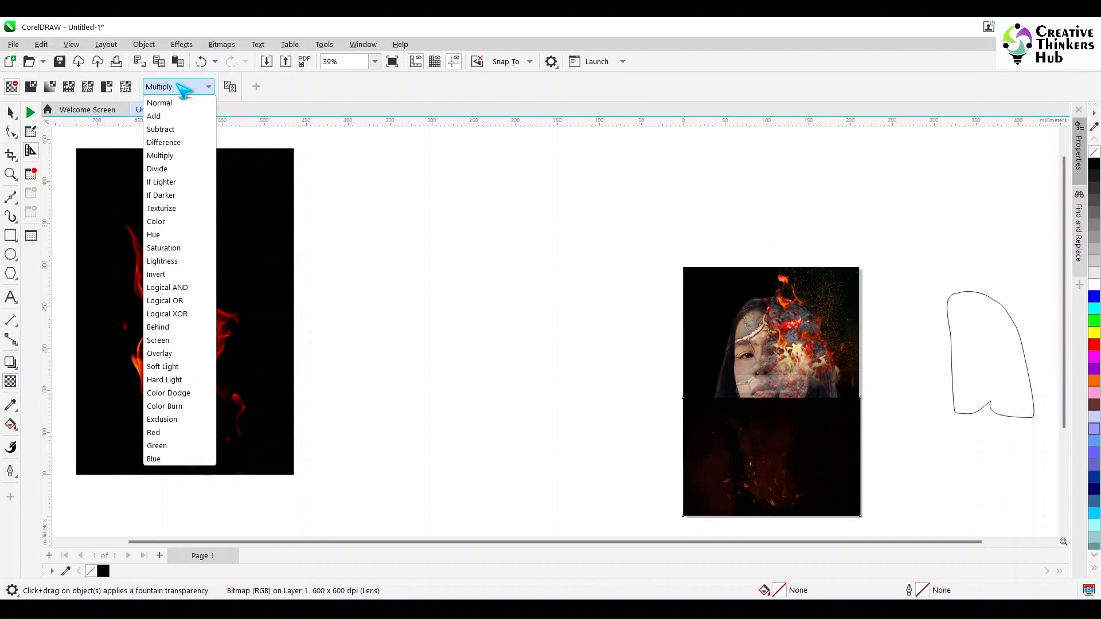
pyautogui.click(164, 353)
# Step: Resize the sparks image to 210 × 126.56 mm, fitting the page width along the page's lower edge
pyautogui.press('space')
pyautogui.moveTo(861, 395); pyautogui.dragTo(890, 435)
pyautogui.moveTo(803, 477); pyautogui.dragTo(863, 477)
pyautogui.moveTo(775, 439); pyautogui.dragTo(770, 404)
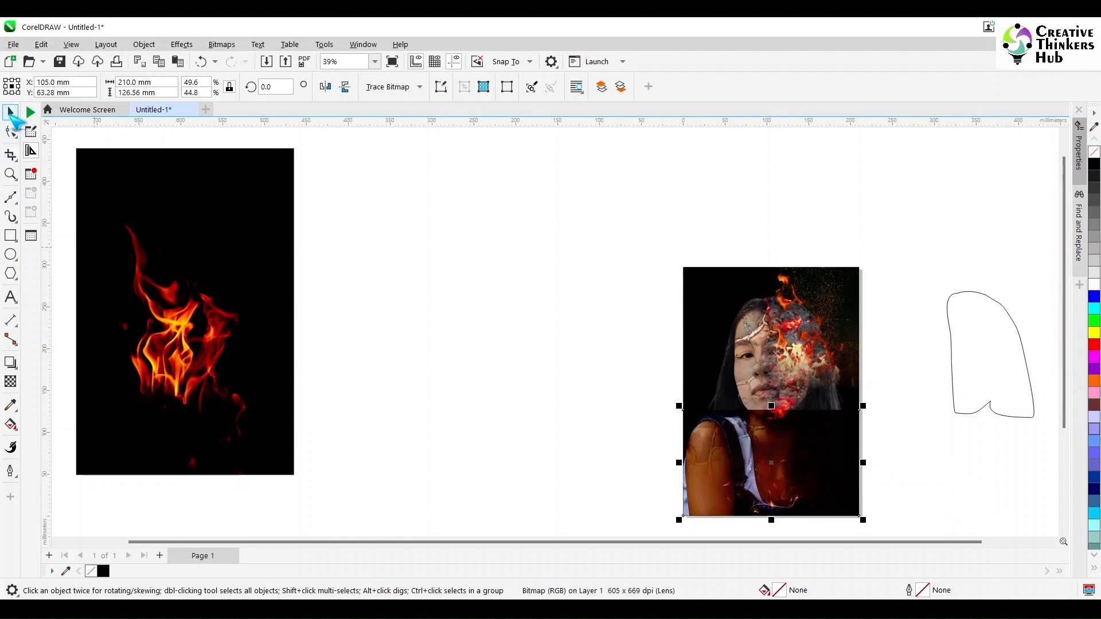
# Step: Set the sparks image's merge mode to Normal and fade out its upper edge with a vertical fountain transparency
pyautogui.click(11, 381)
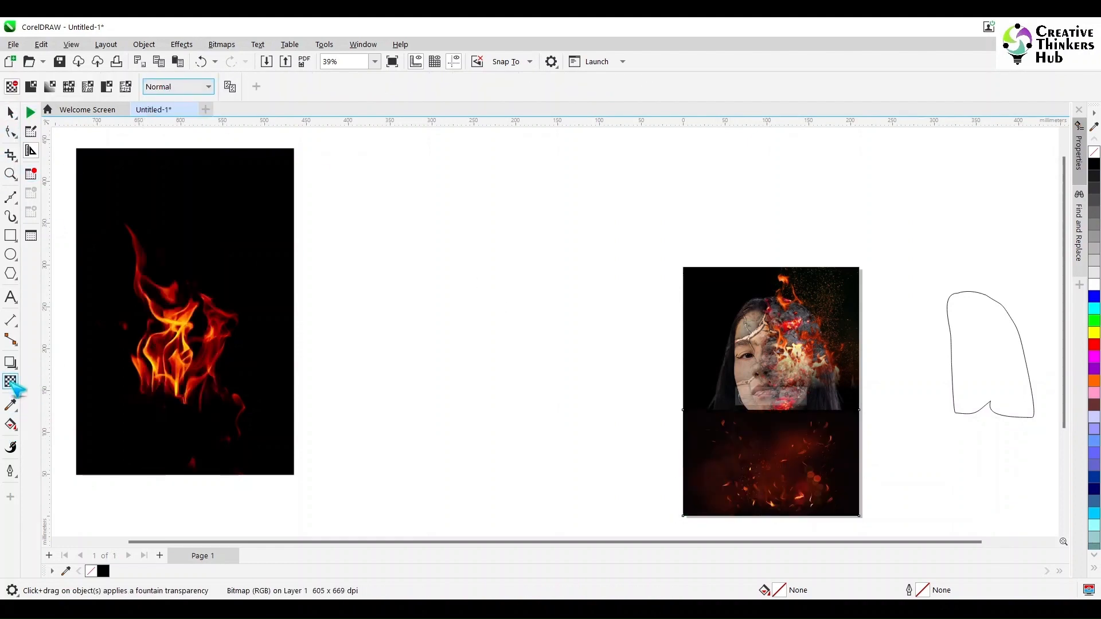
pyautogui.moveTo(691, 422); pyautogui.dragTo(689, 447)
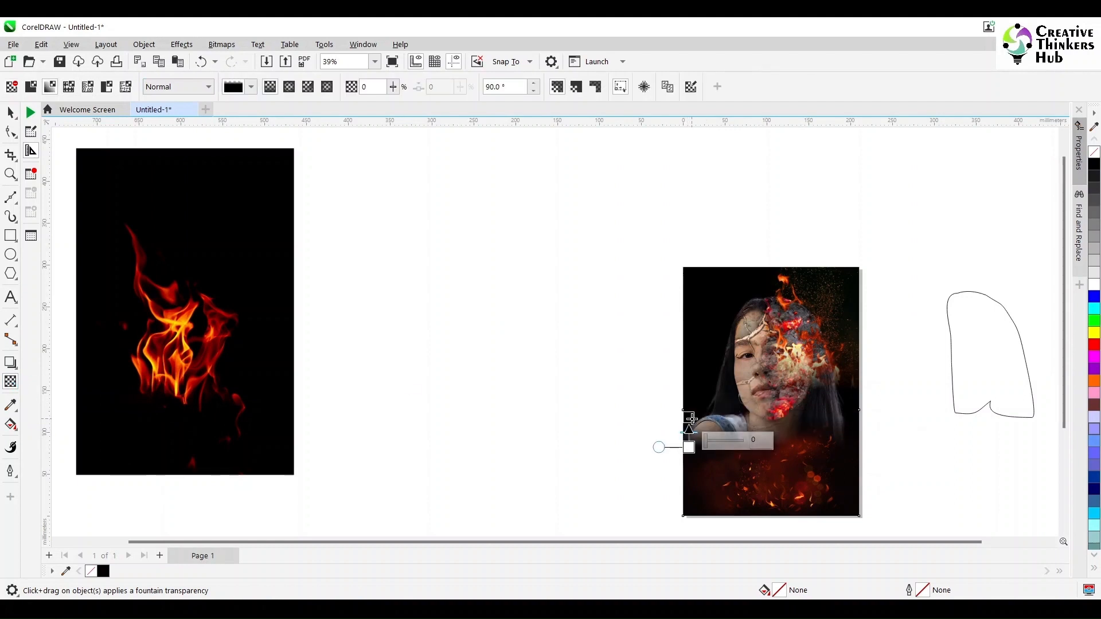
pyautogui.moveTo(689, 447); pyautogui.dragTo(690, 474)
pyautogui.click(10, 113)
pyautogui.click(493, 367)
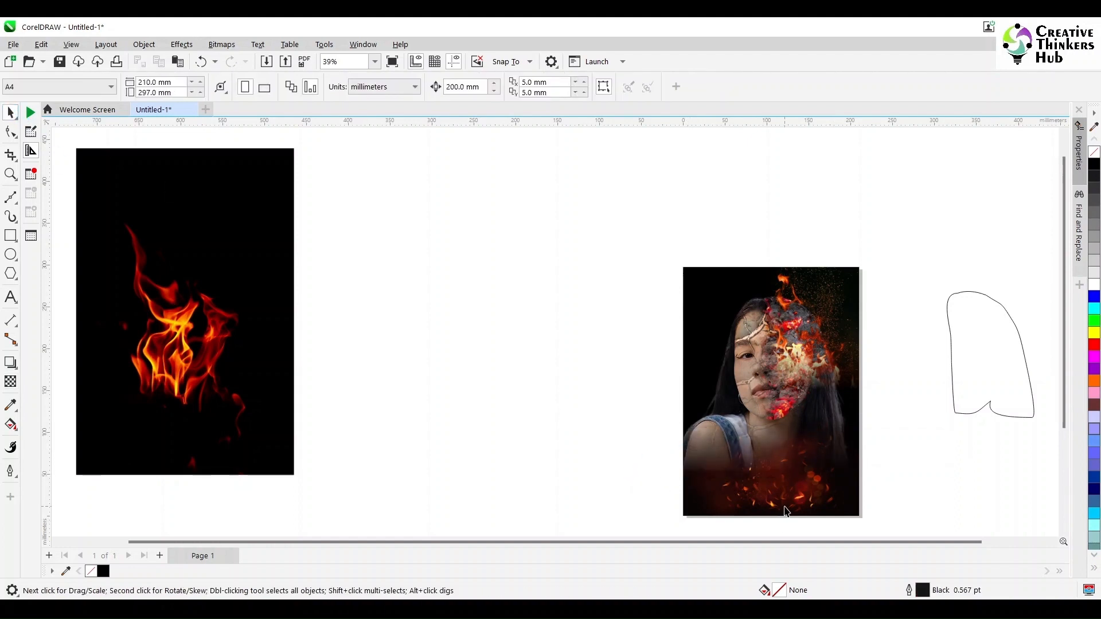
# Step: Convert the sparks image to a bitmap and fade out its left side over the arm with a near-horizontal fountain transparency
pyautogui.click(786, 512)
pyautogui.click(224, 46)
pyautogui.click(244, 59)
pyautogui.click(565, 388)
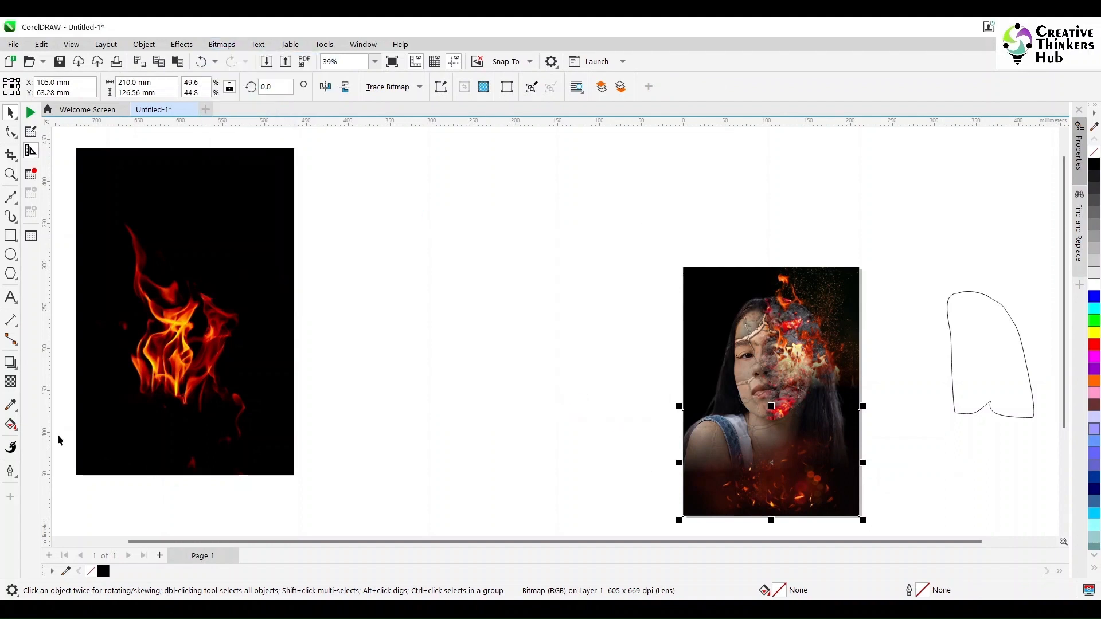
pyautogui.click(11, 382)
pyautogui.moveTo(738, 511); pyautogui.dragTo(699, 512)
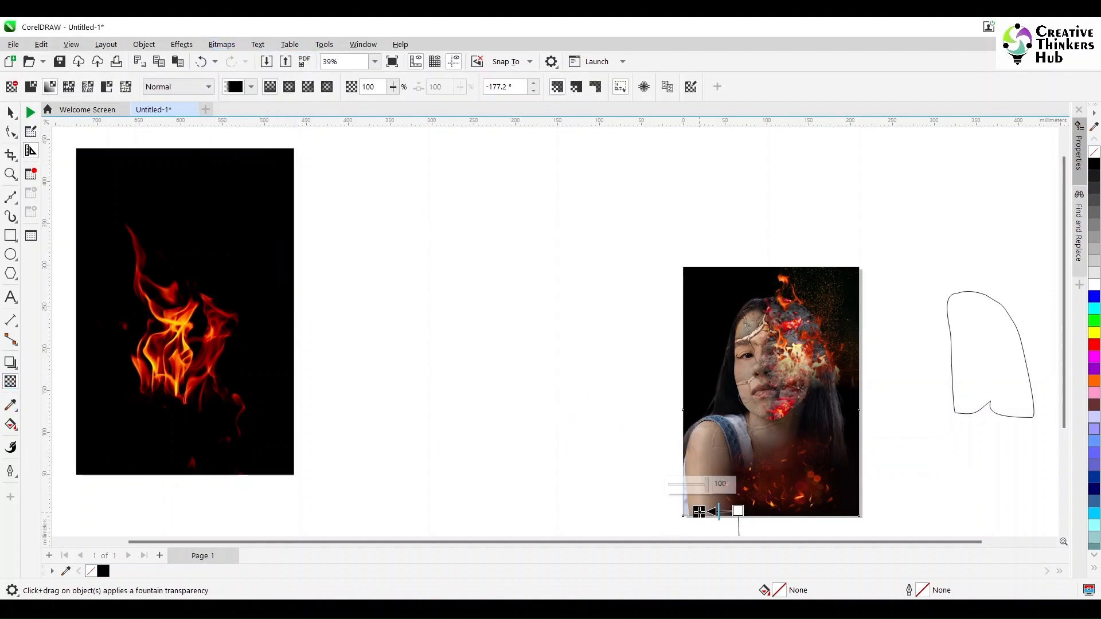
pyautogui.click(9, 113)
pyautogui.click(500, 458)
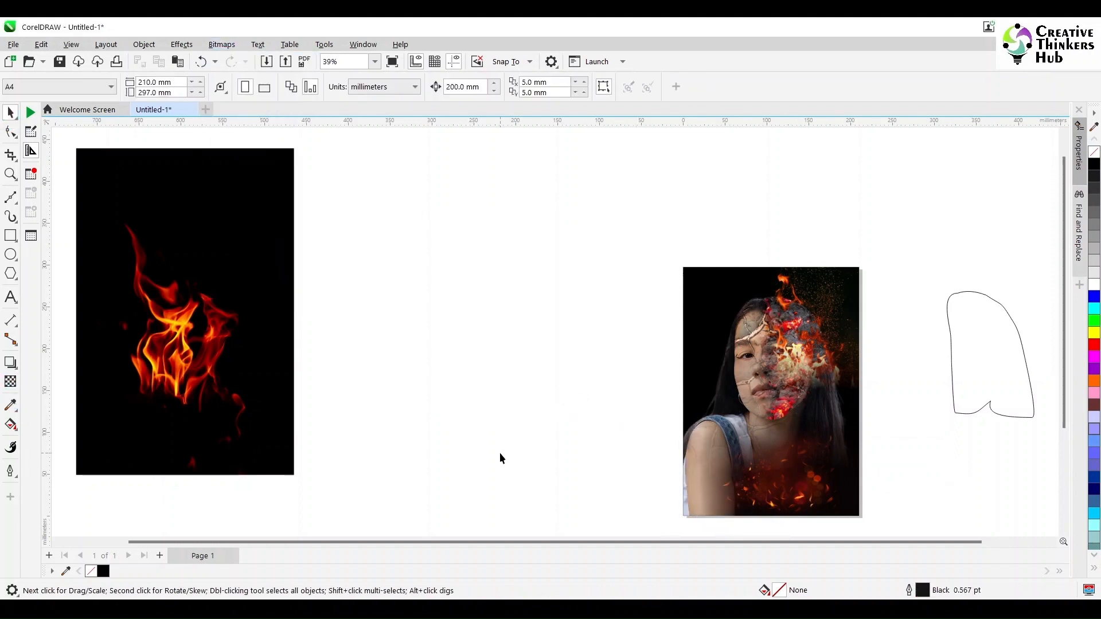
# Step: Move the separate flame image onto the page near the top of the woman's head and shrink it to about 19 mm wide
pyautogui.click(280, 425)
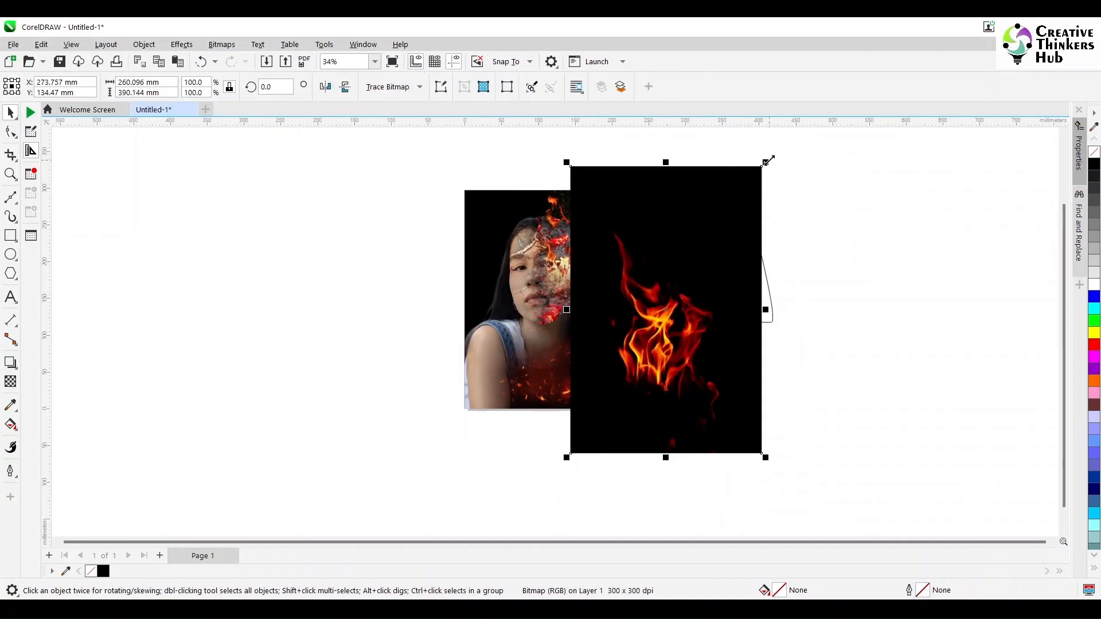
pyautogui.moveTo(761, 166); pyautogui.dragTo(503, 222)
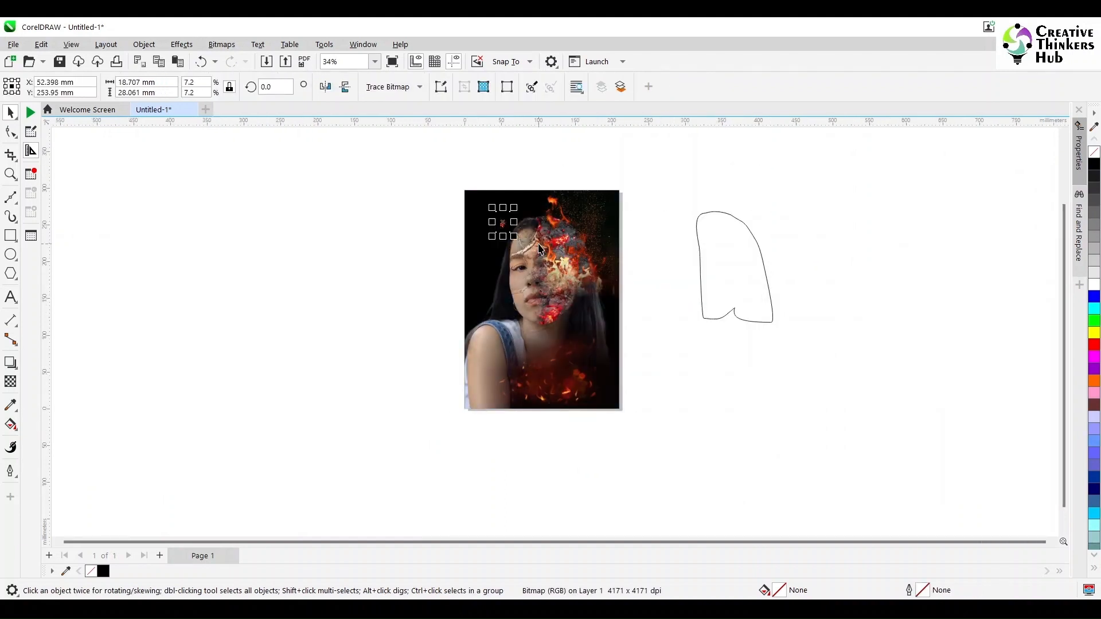
pyautogui.scroll(1, 502, 222)
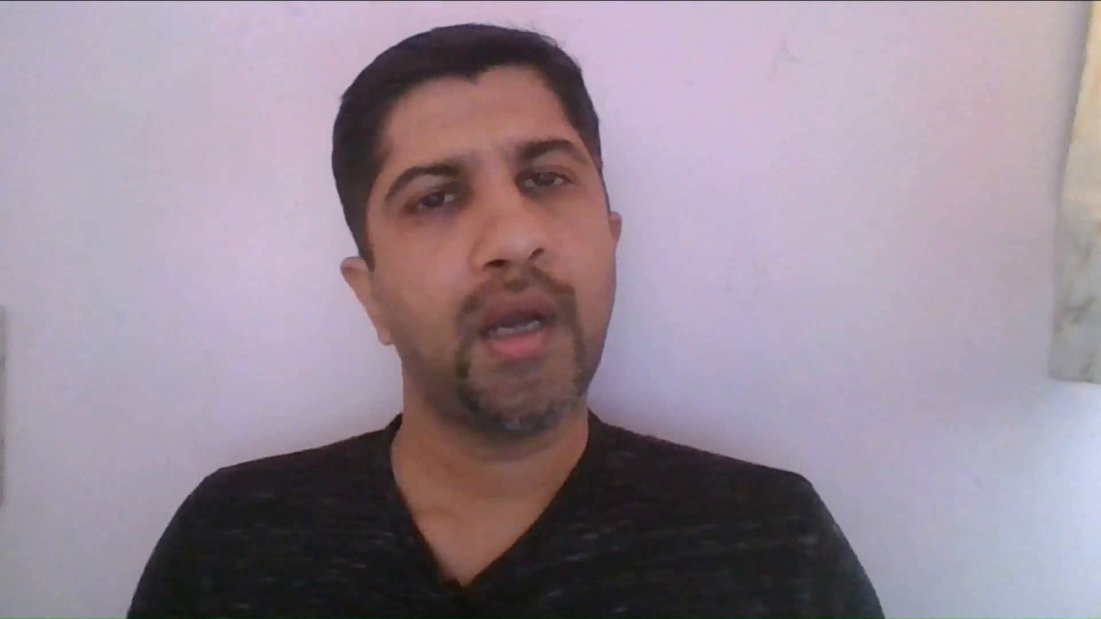